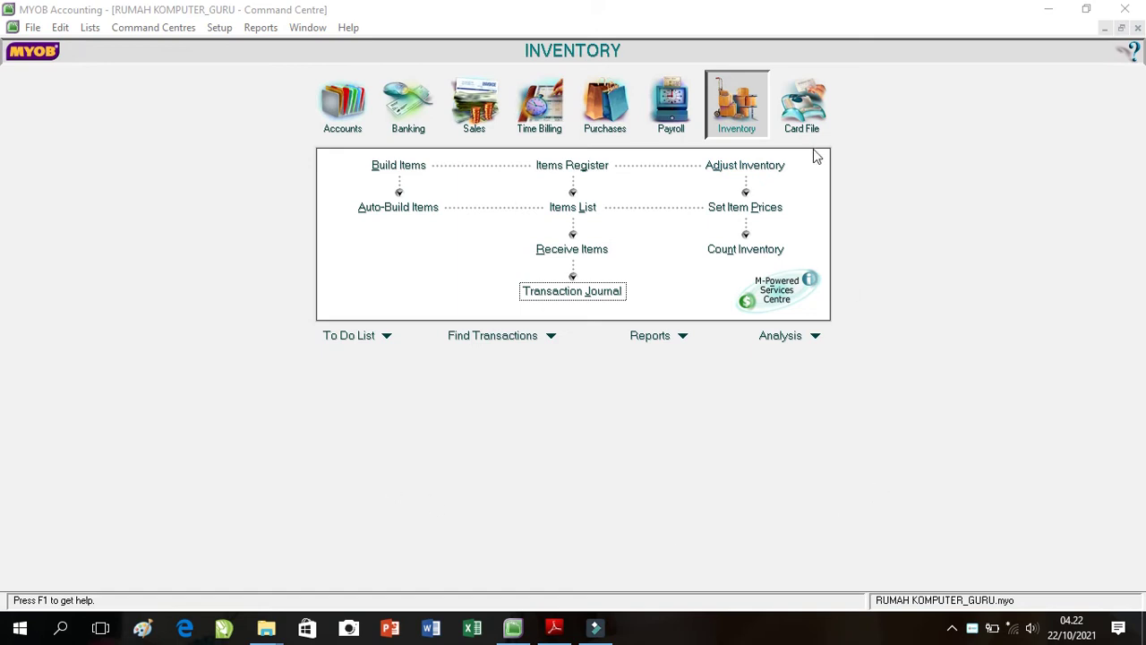
Step: Switch to Adobe Reader and find the Transaksi 4 cash disbursement voucher (Bukti Kas Keluar) in the case document
click(556, 629)
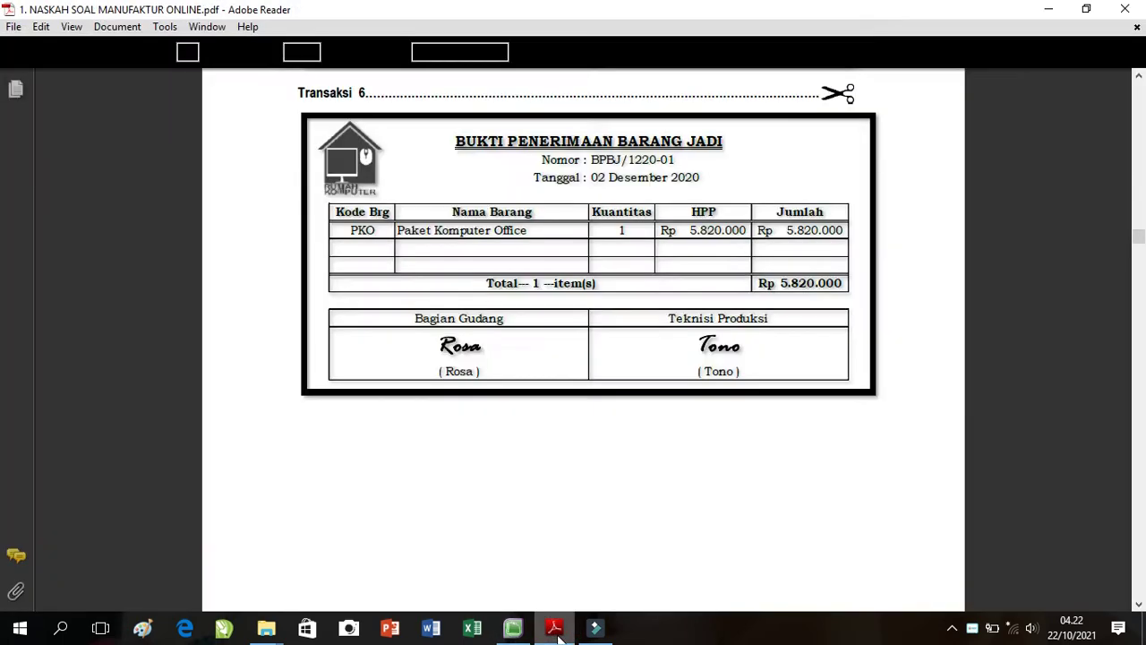
click(952, 243)
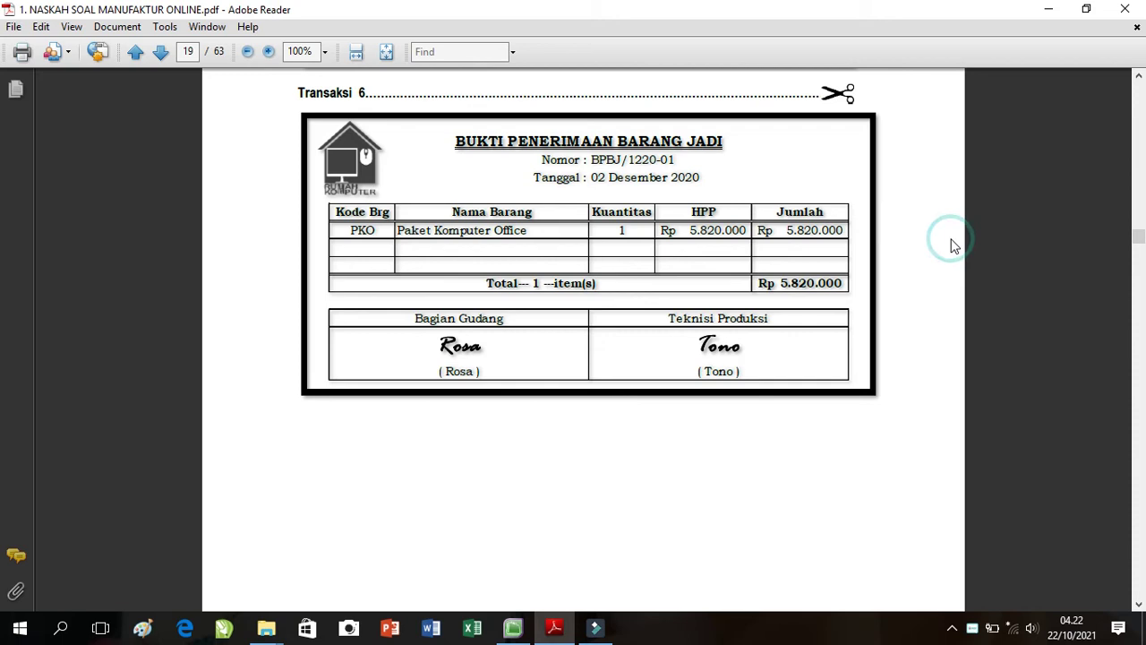
scroll(954, 245, up, 10)
scroll(953, 246, up, 3)
scroll(953, 246, up, 12)
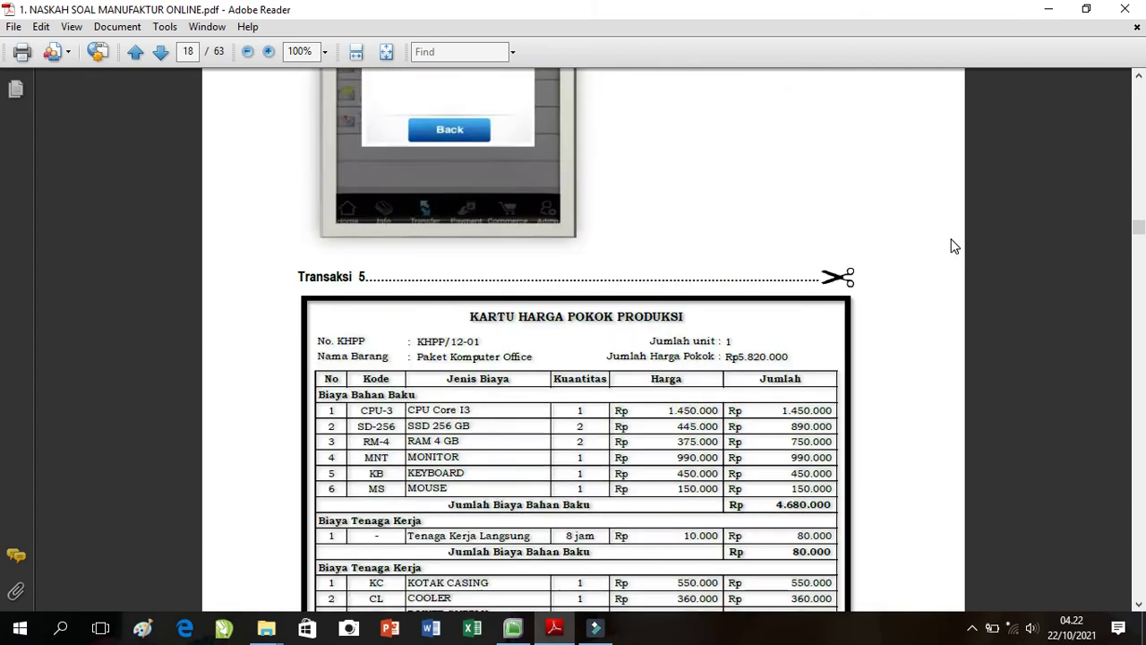
scroll(954, 245, up, 15)
scroll(954, 246, up, 12)
scroll(954, 245, up, 4)
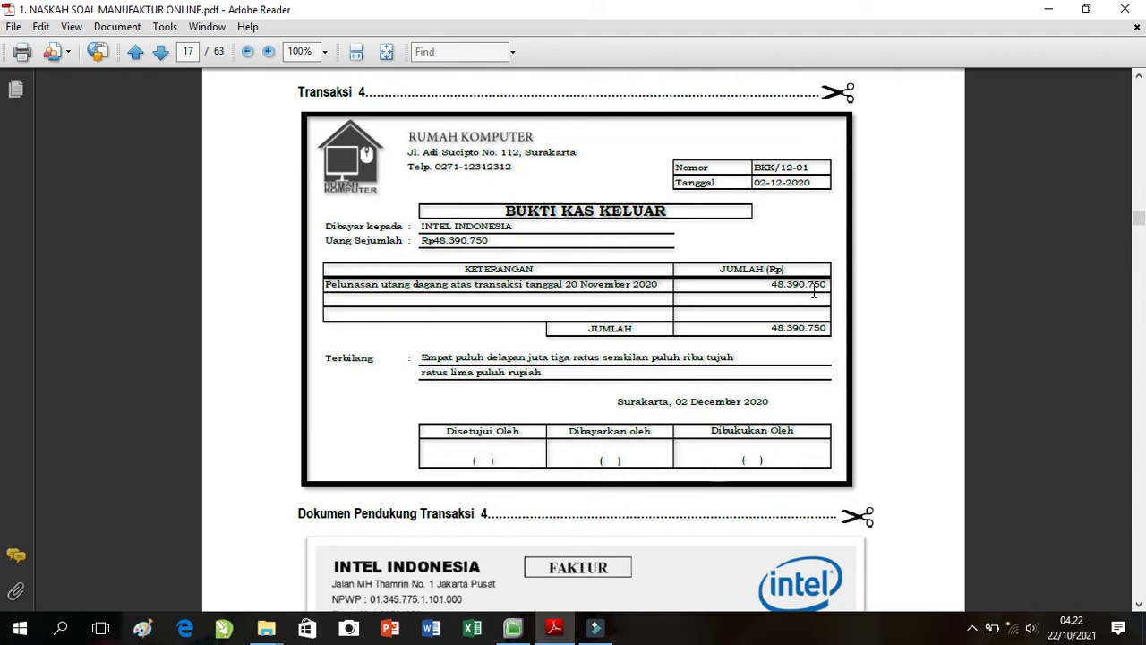
click(858, 333)
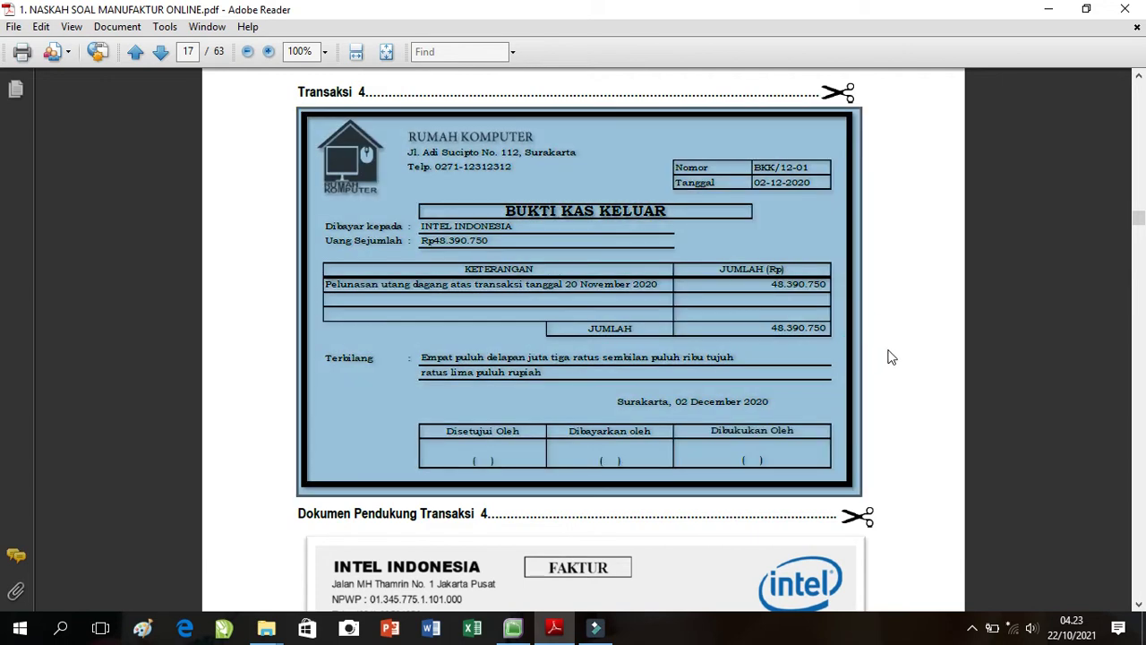
click(887, 353)
Step: Examine the supporting documents of Transaksi 4, the Intel Indonesia invoice and the m-Transfer receipt, and return to the voucher
scroll(889, 355, down, 5)
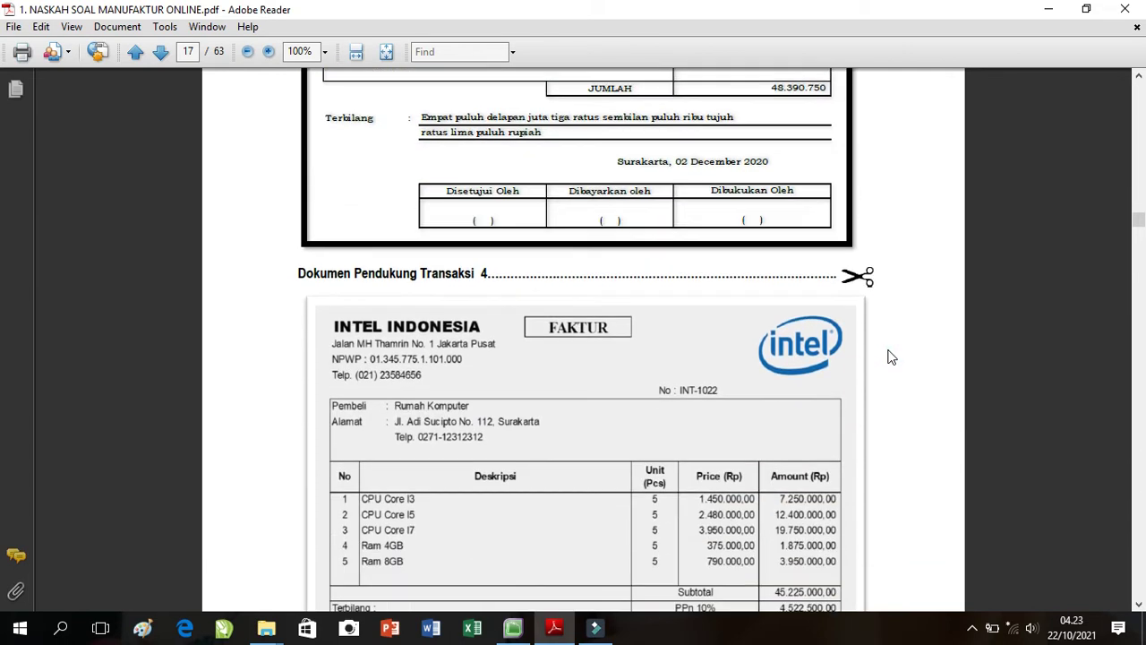
scroll(891, 357, down, 3)
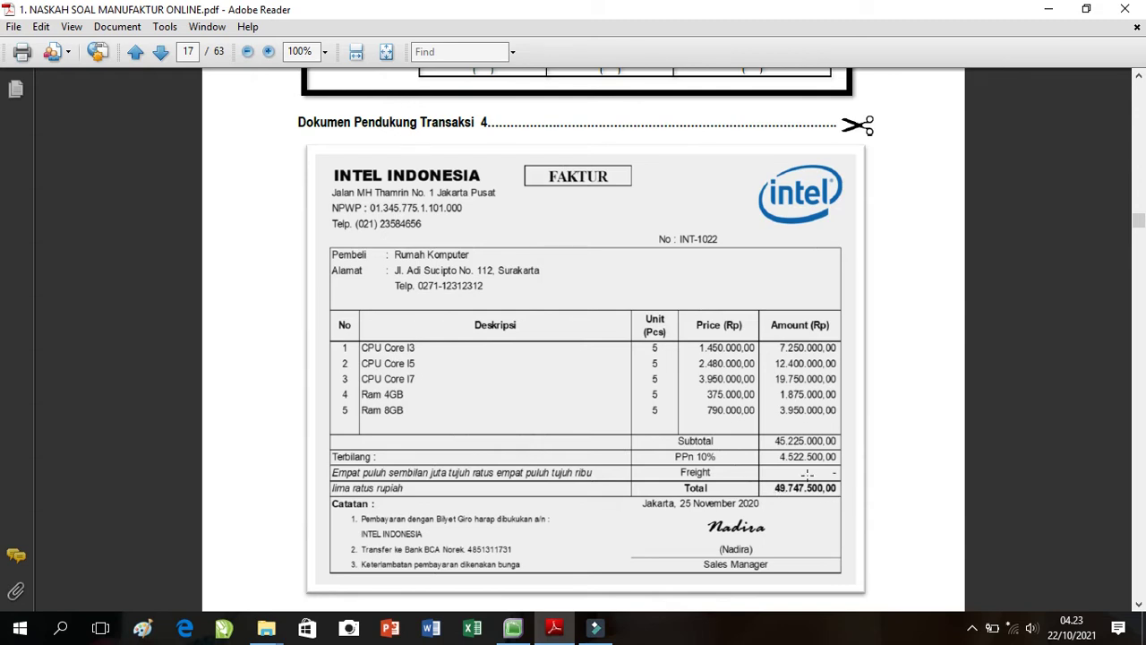
scroll(806, 474, down, 6)
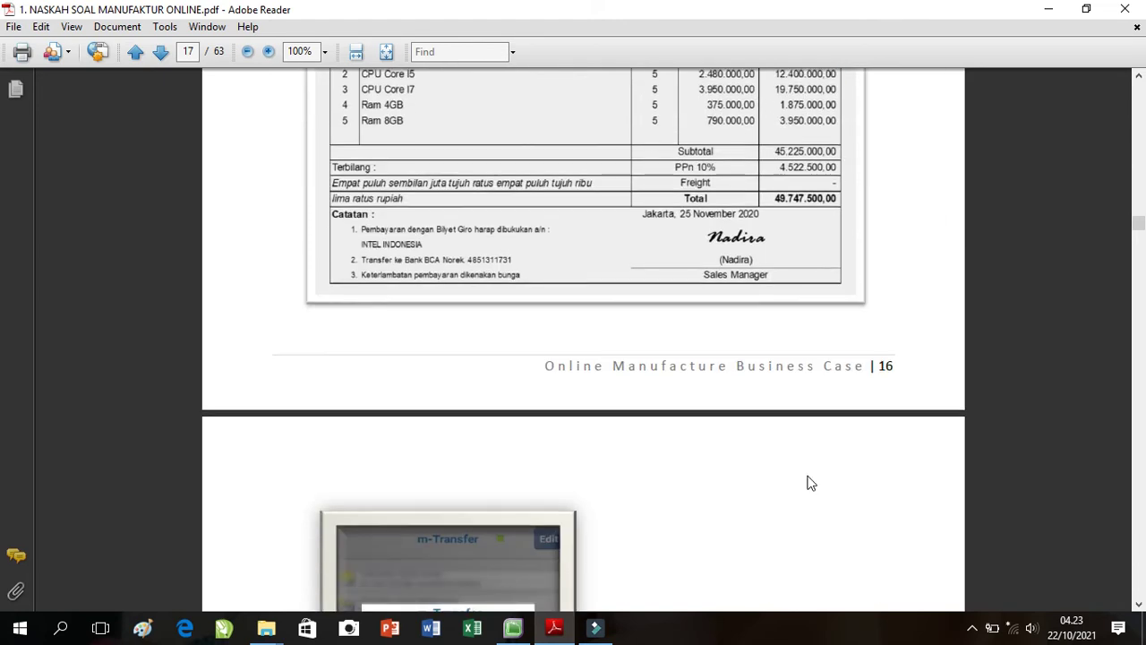
scroll(807, 484, down, 3)
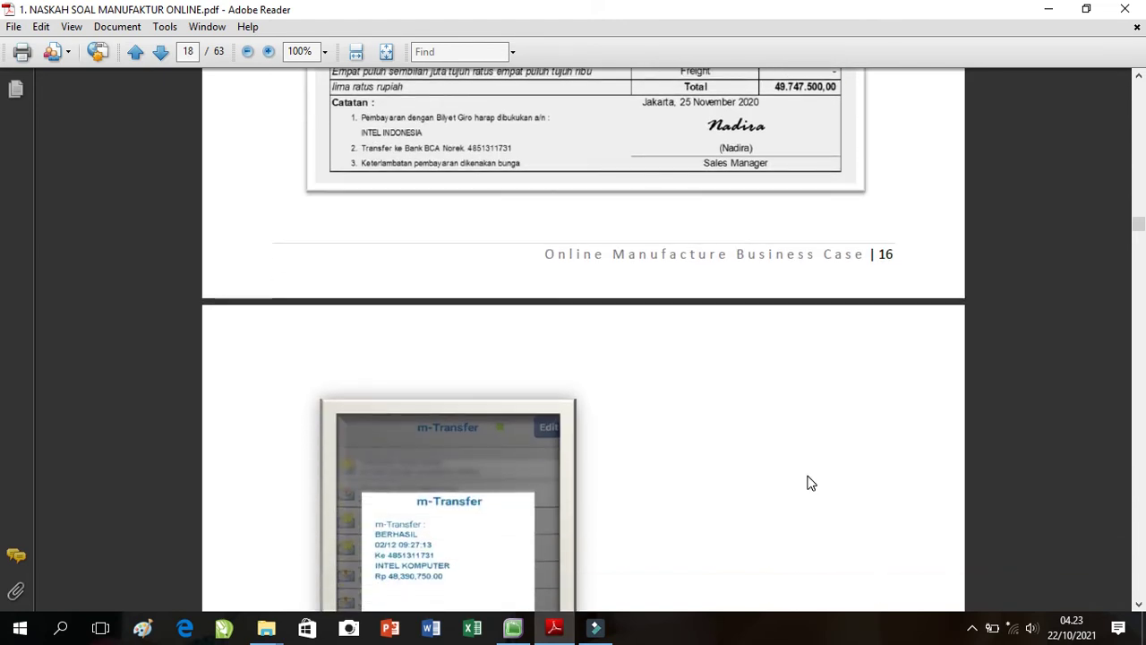
scroll(807, 484, down, 5)
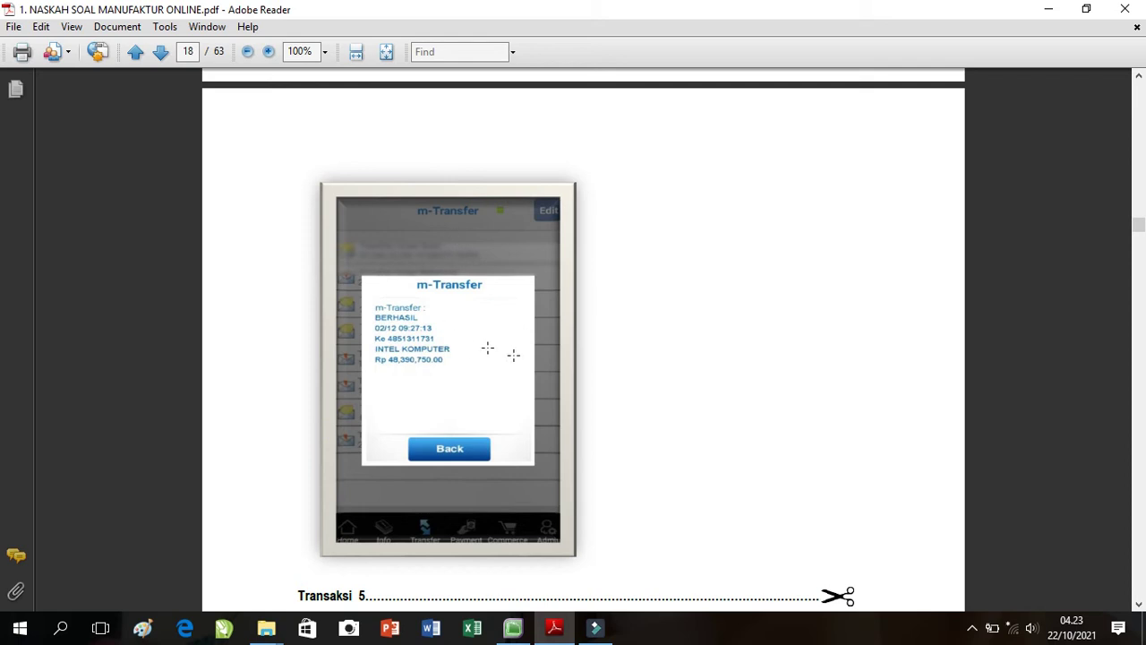
scroll(472, 354, up, 20)
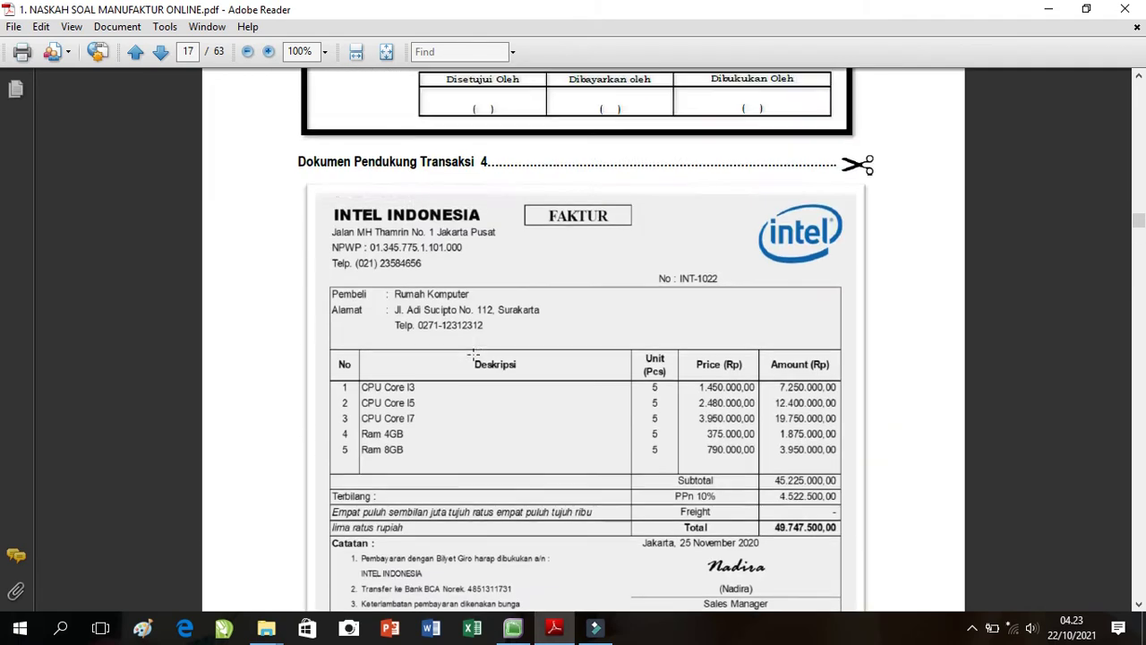
scroll(474, 354, up, 2)
scroll(474, 352, down, 1)
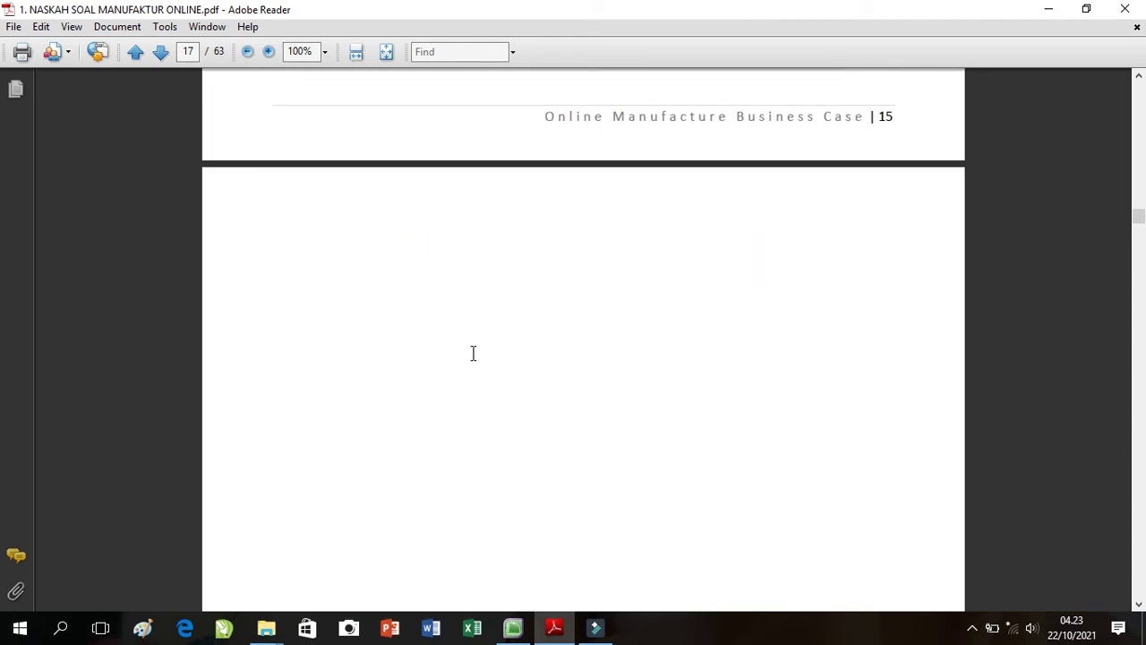
scroll(474, 353, down, 2)
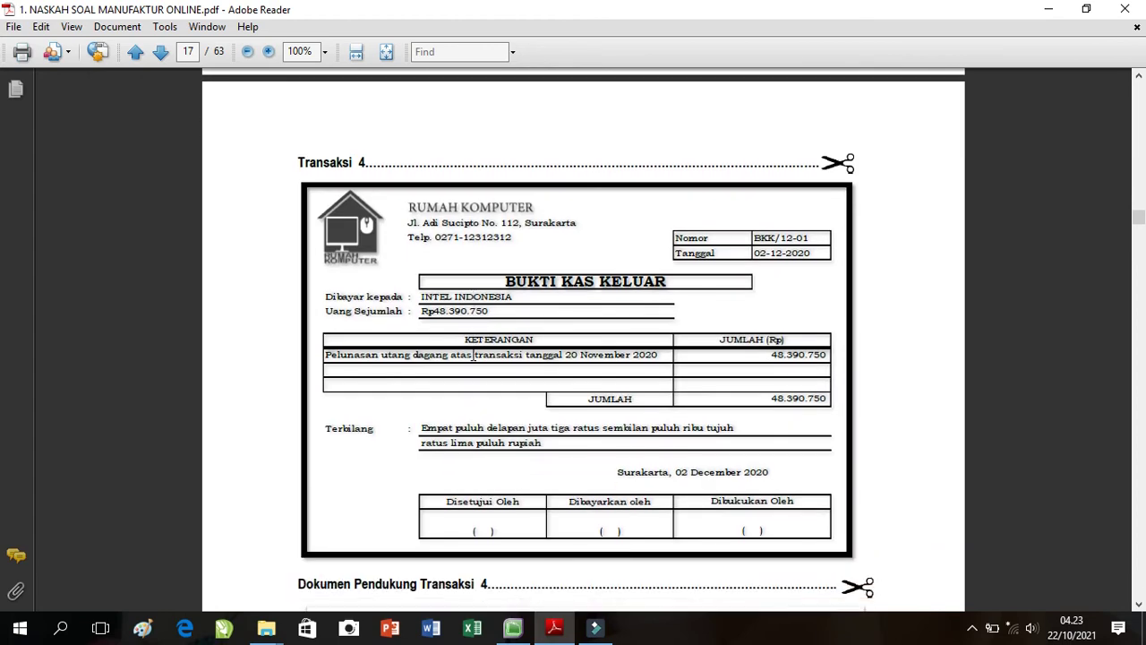
Step: Switch to MYOB Accounting and start a Pay Bills payment for the supplier INTEL INDONESIA
click(521, 631)
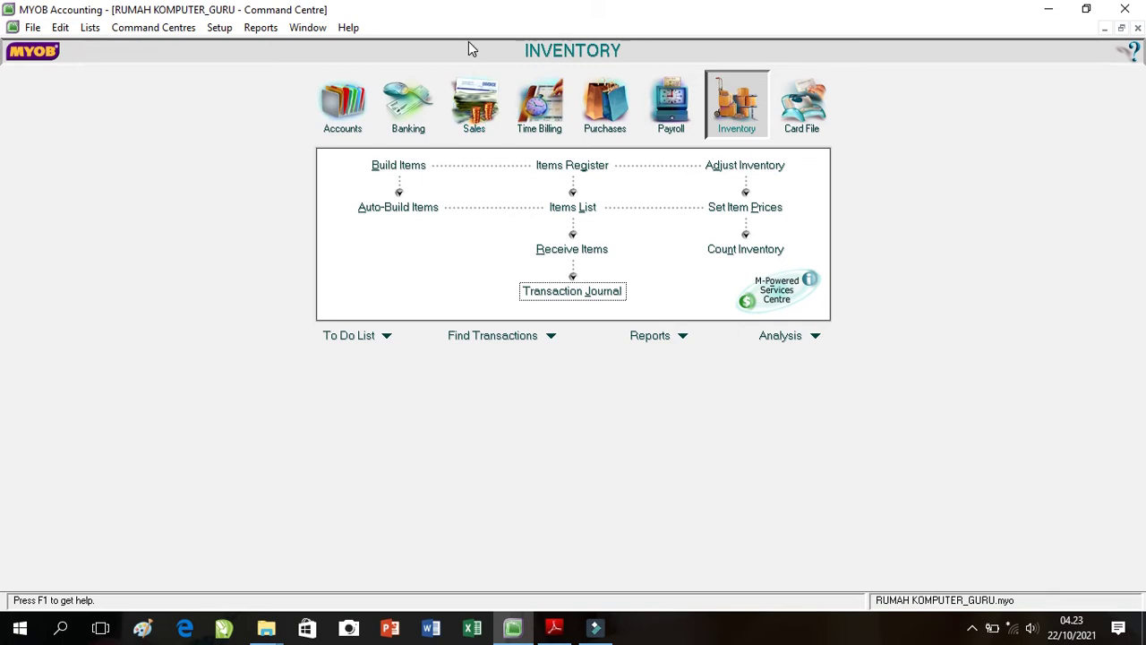
click(600, 125)
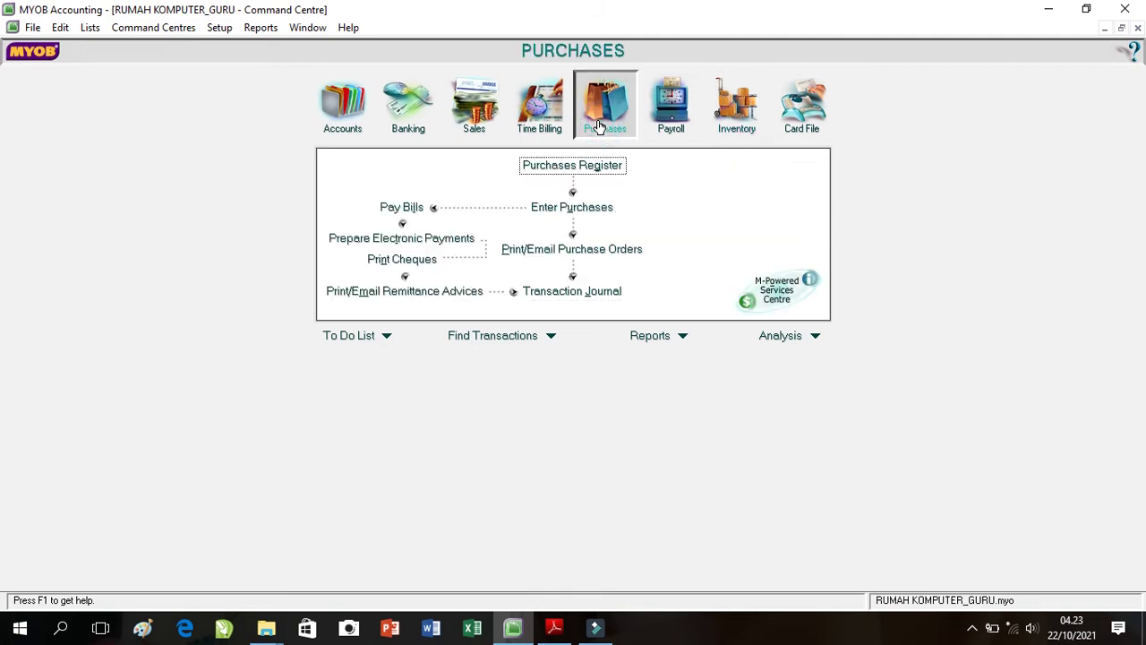
click(408, 213)
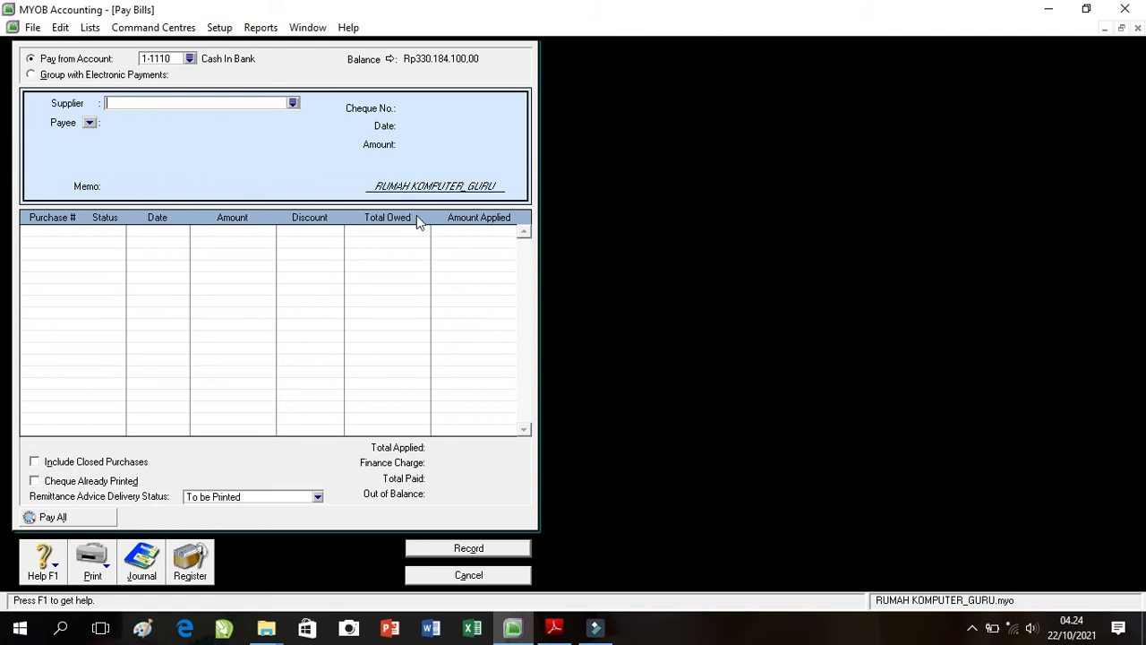
text(INTEL INDONESIA)
key(Tab)
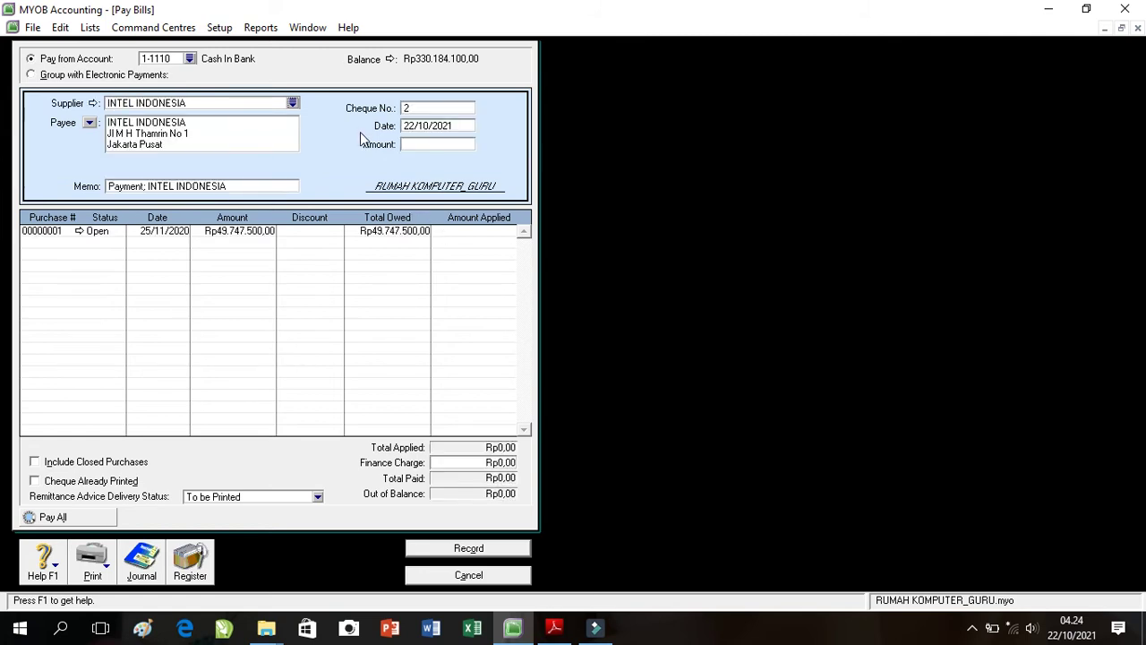
Step: Set the payment's cheque number to 1 and, after checking the voucher in Adobe Reader, its date to 02/12/2020
click(411, 109)
text(1)
click(424, 128)
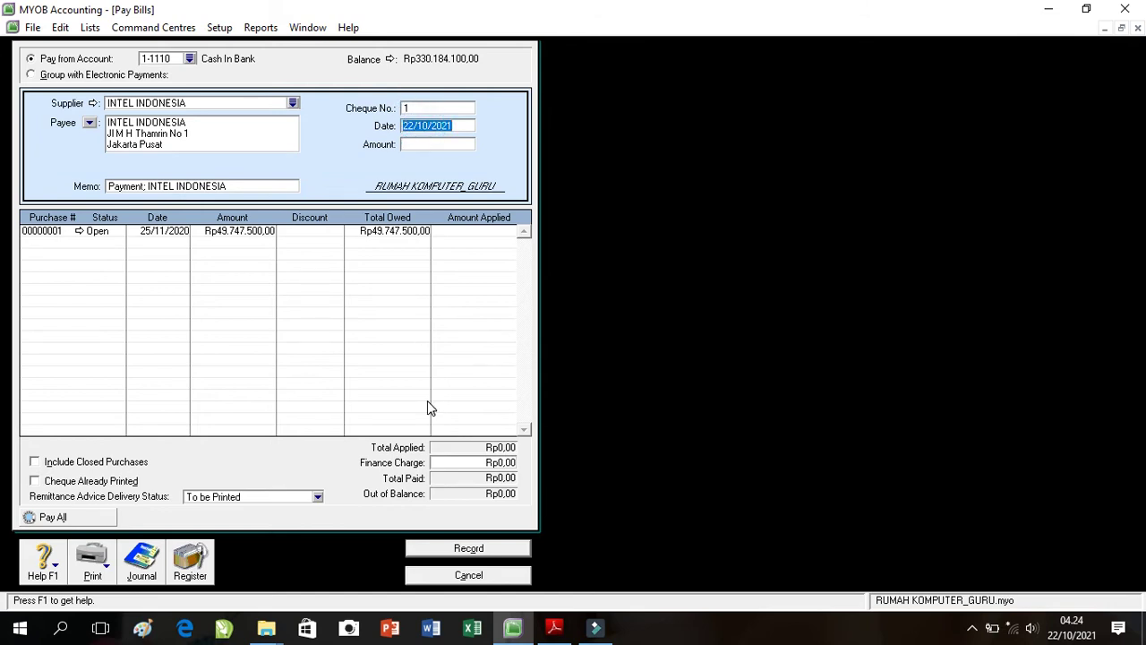
click(550, 630)
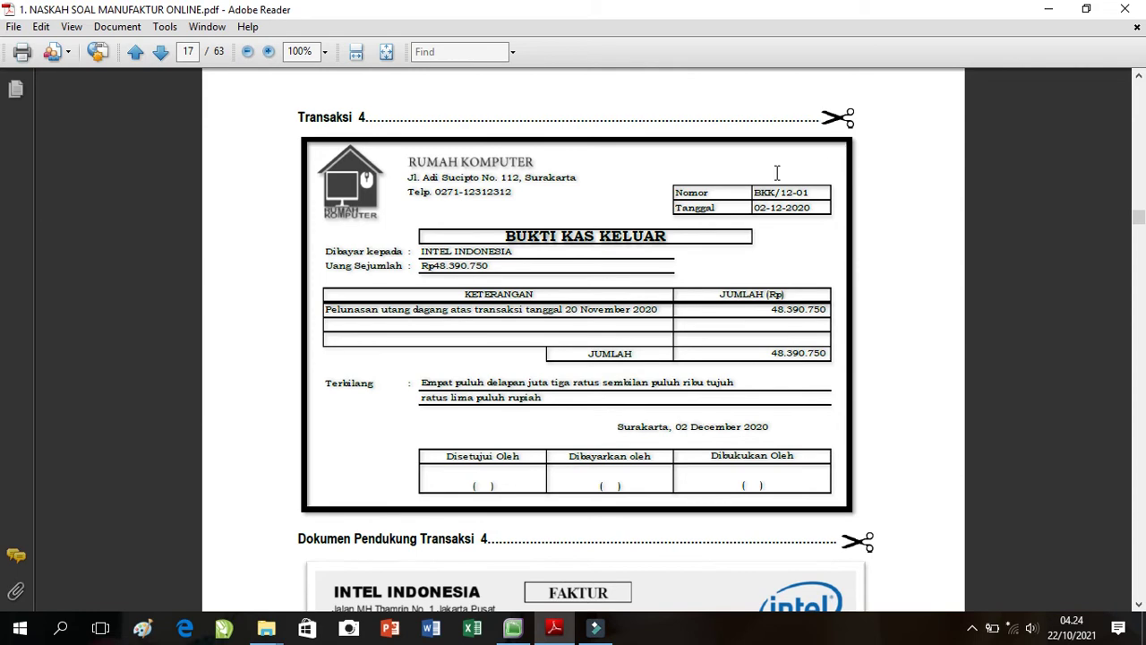
click(506, 635)
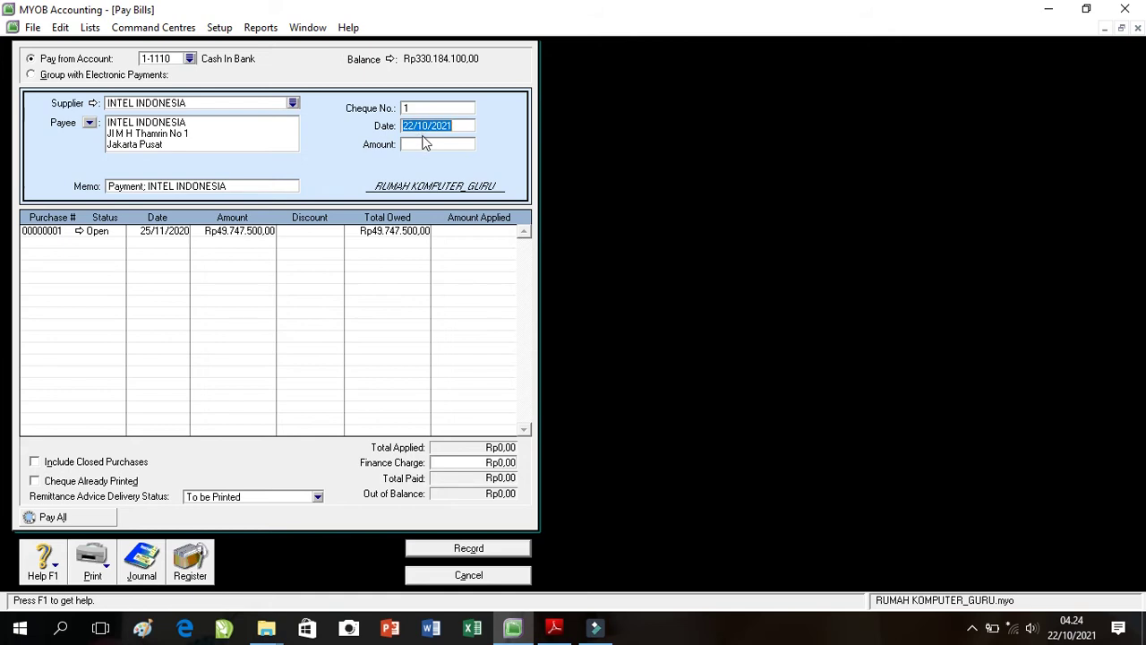
text(02/12/2020)
key(Tab)
Step: Enter Rp48.390.750 as the payment amount
text(48)
text(25)
text(0750)
key(Tab)
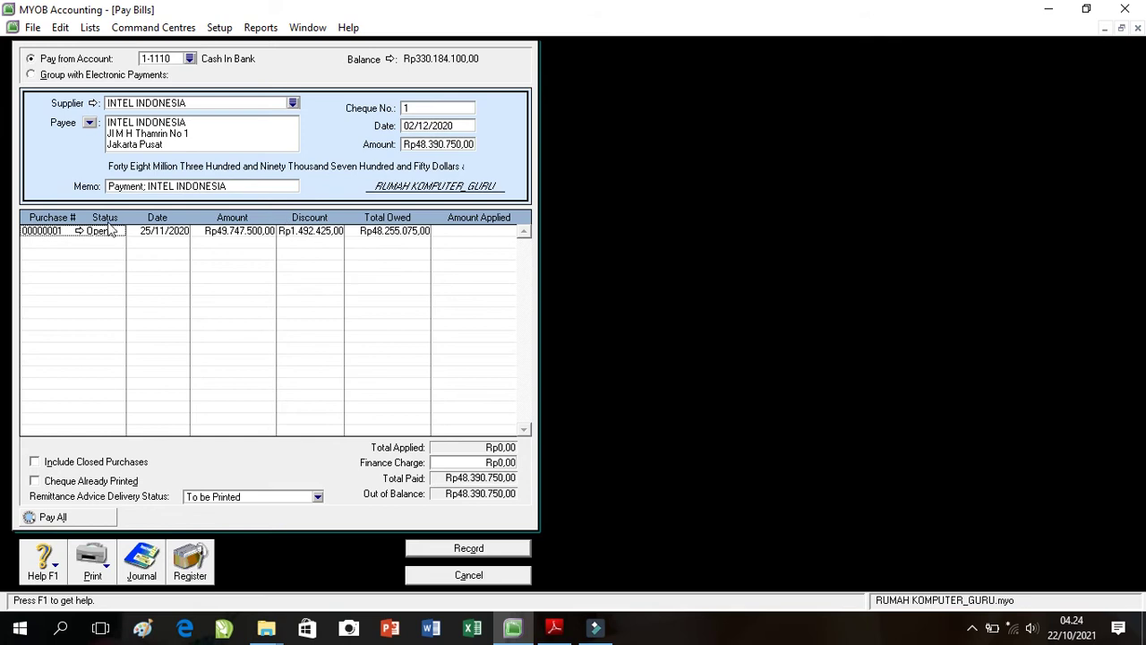
Step: Set the discount on the open 25/11/2020 purchase to Rp1.356.750
click(305, 232)
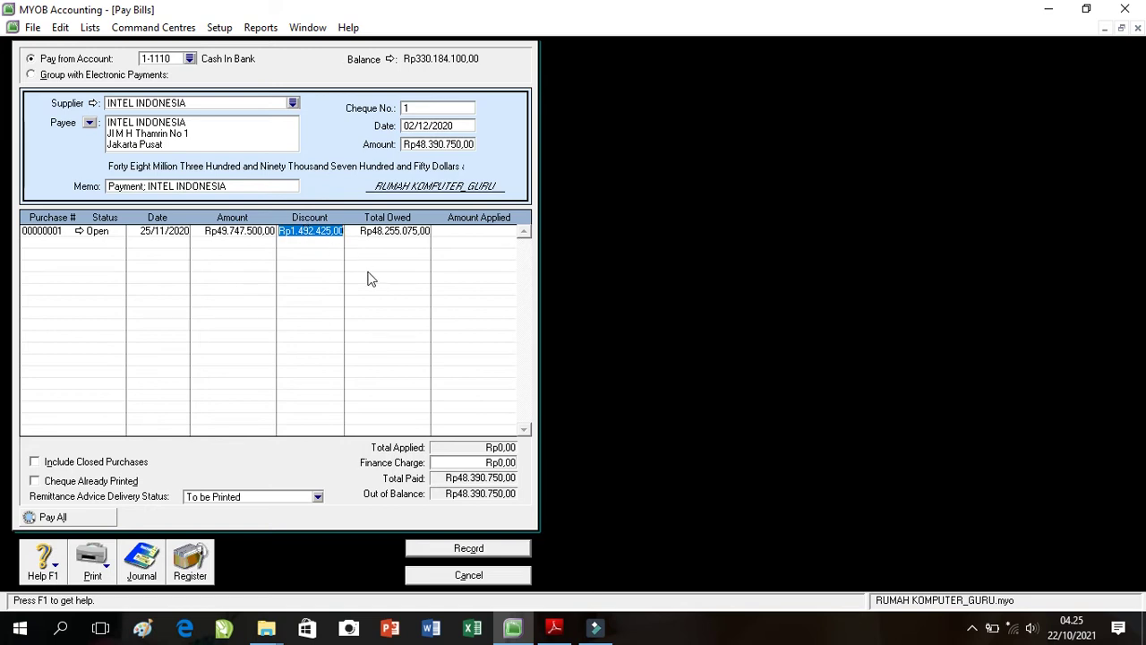
key(BackSpace)
text(1.35)
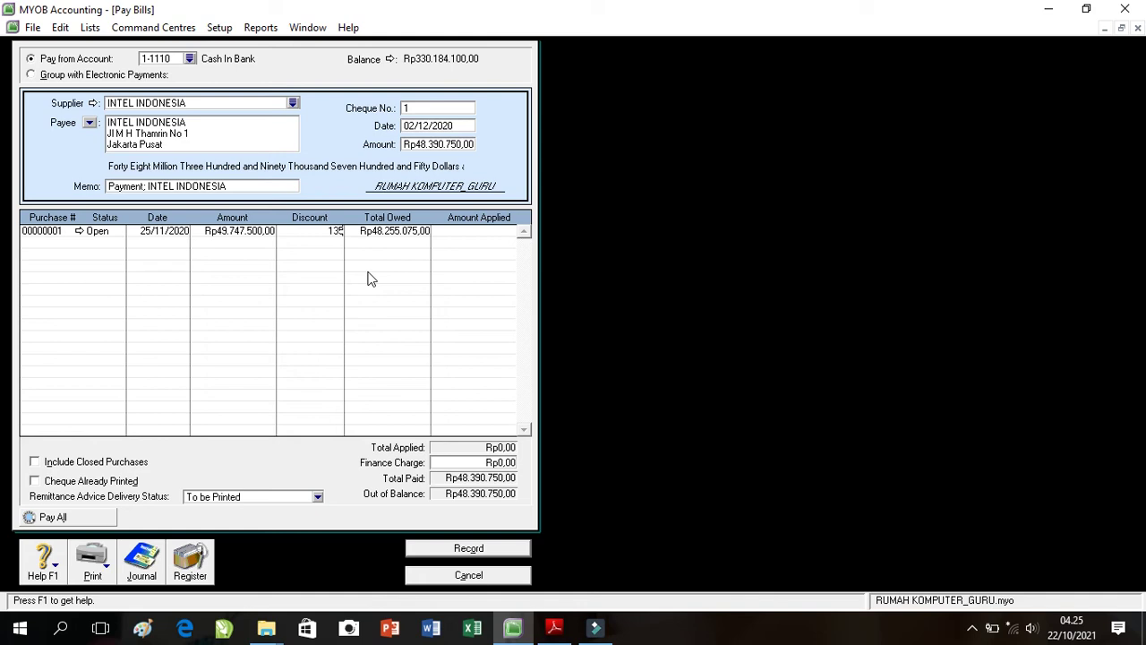
text(6.750)
key(Tab)
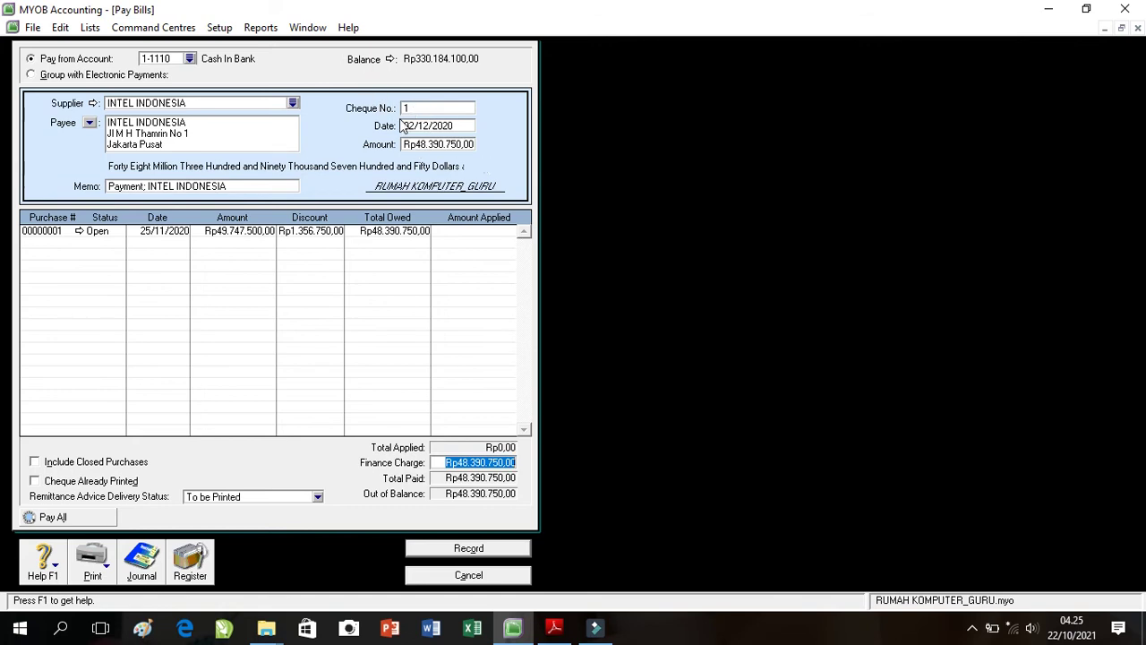
Step: Apply Rp48.390.750 of the payment to the open 25/11/2020 purchase
click(447, 232)
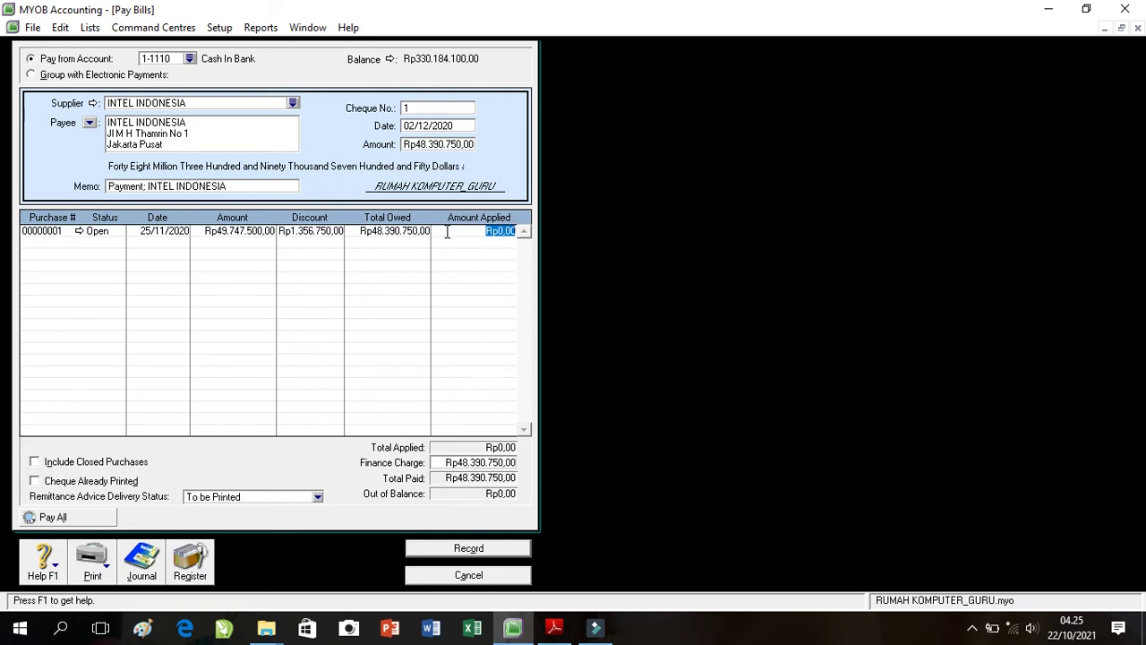
text(48.)
text(390.75)
text(0)
key(Tab)
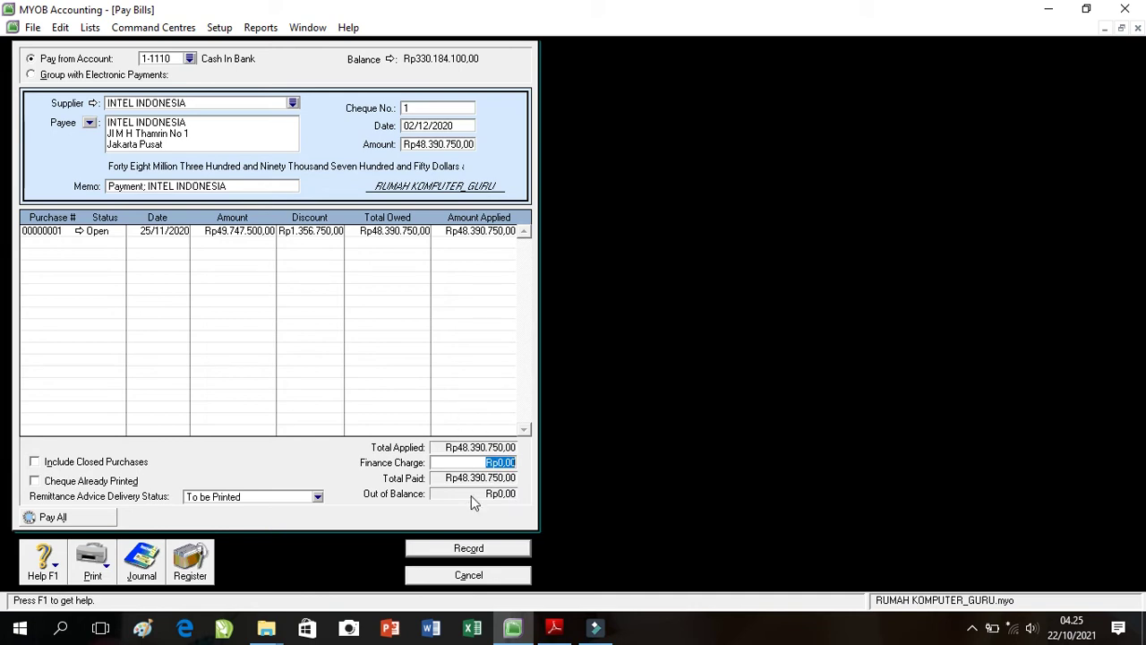
Step: Review the payment's journal recap, then record the payment with the debit memo left for printing later and close Pay Bills
key(ctrl+r)
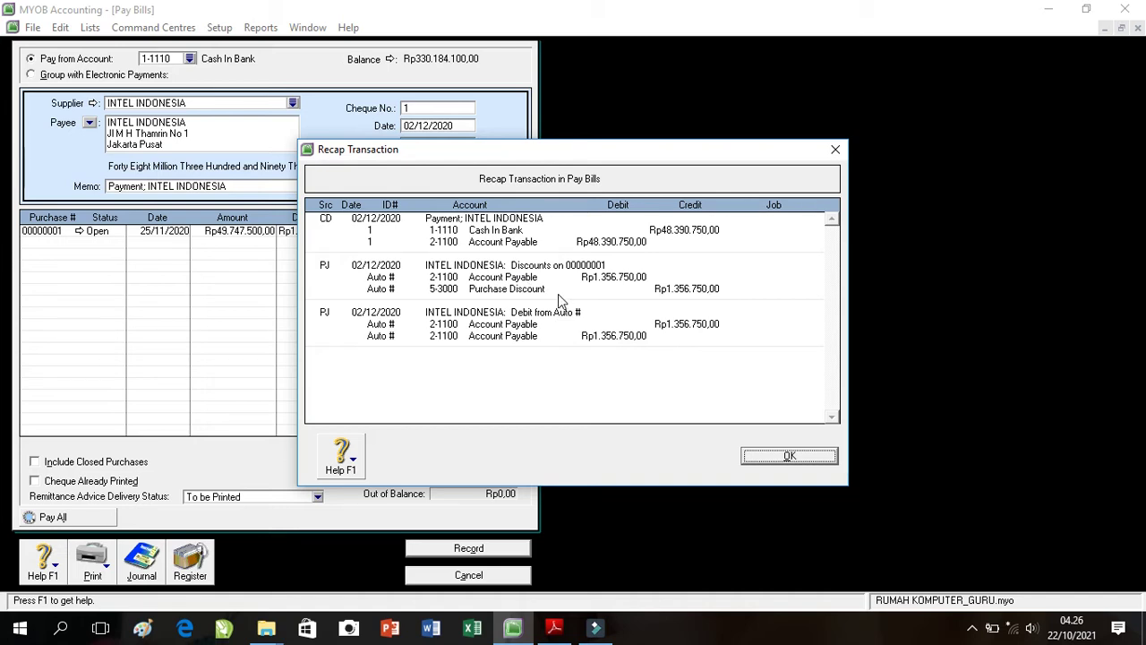
click(830, 460)
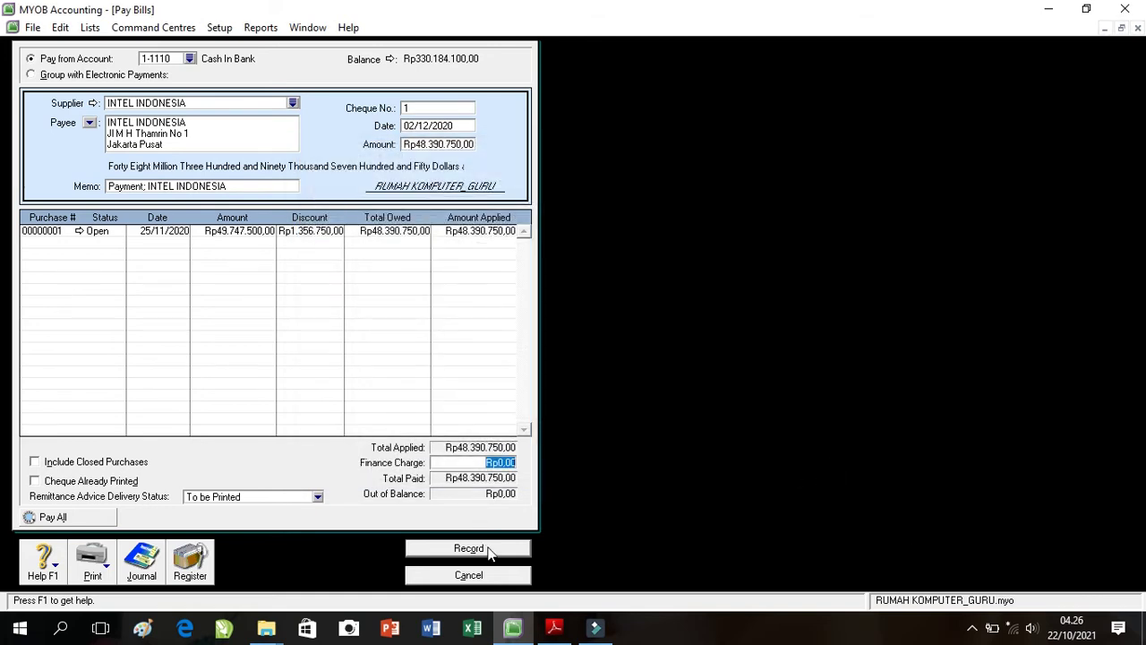
click(489, 550)
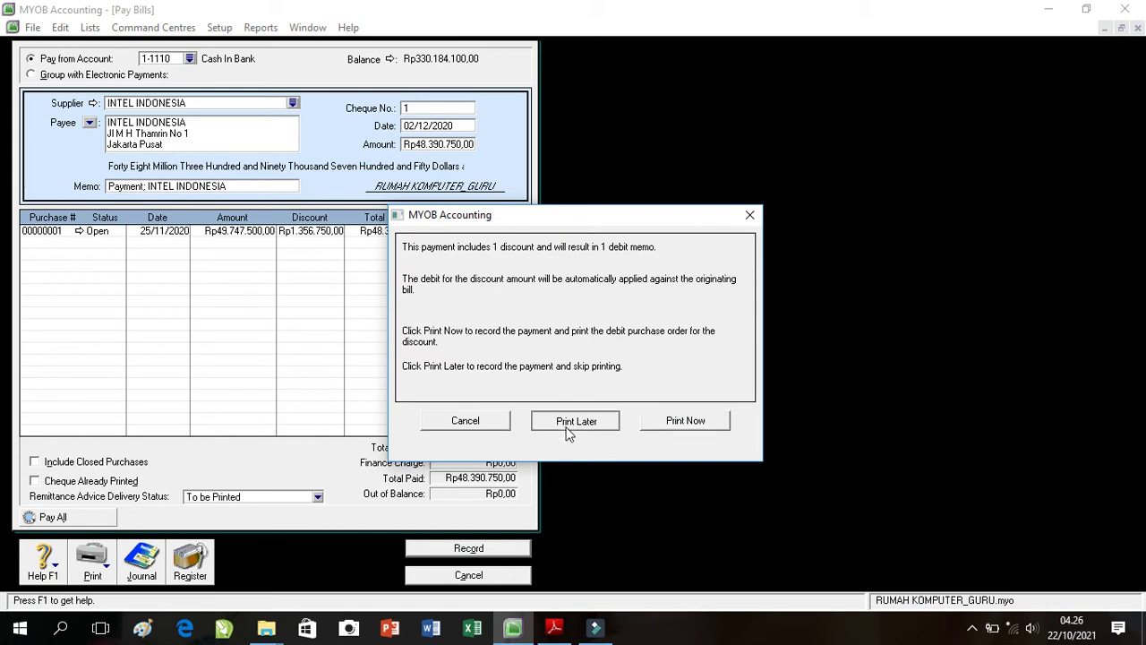
click(568, 422)
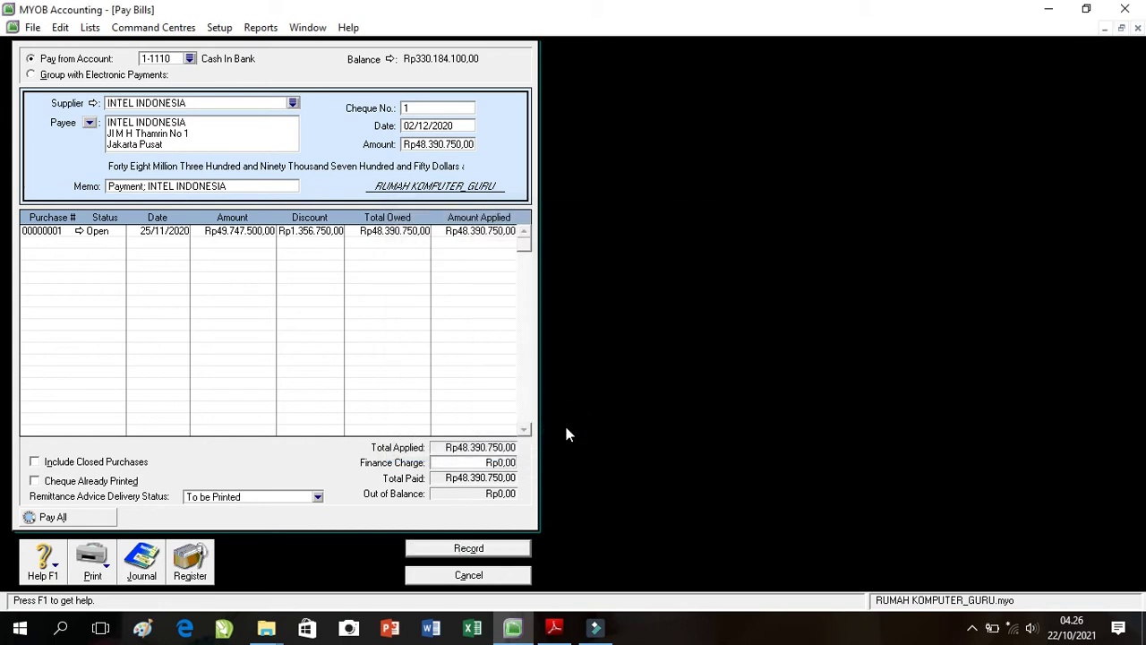
click(498, 578)
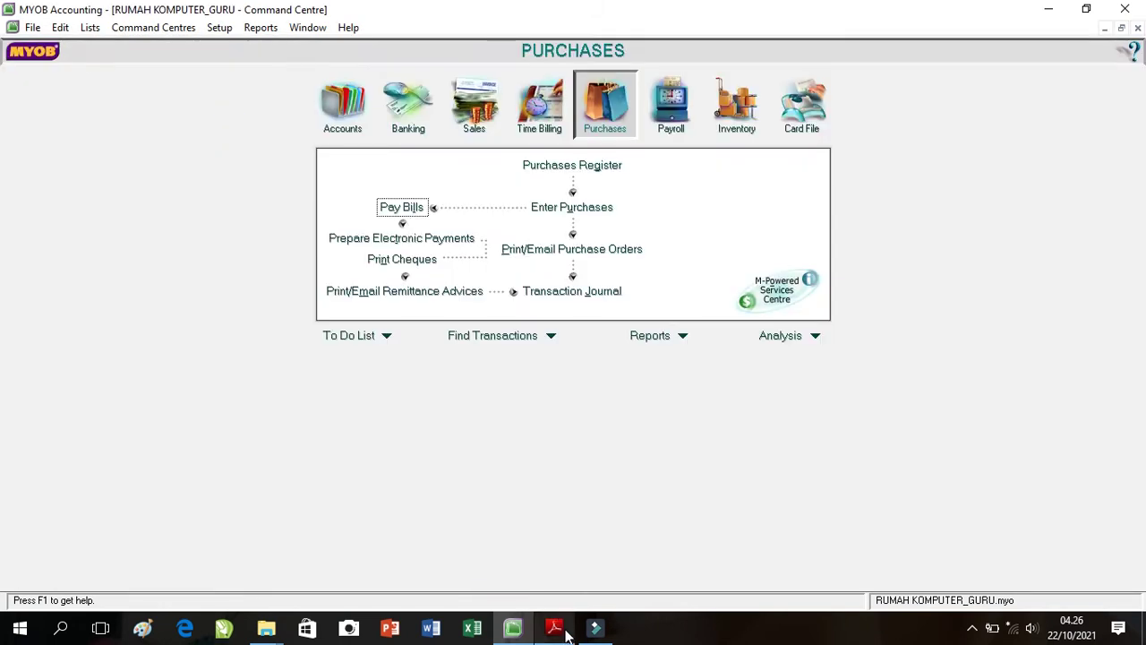
Step: Switch to Adobe Reader and examine the Transaksi 5 production cost card and its supporting material issue slip
click(554, 628)
scroll(931, 371, down, 10)
scroll(932, 374, down, 15)
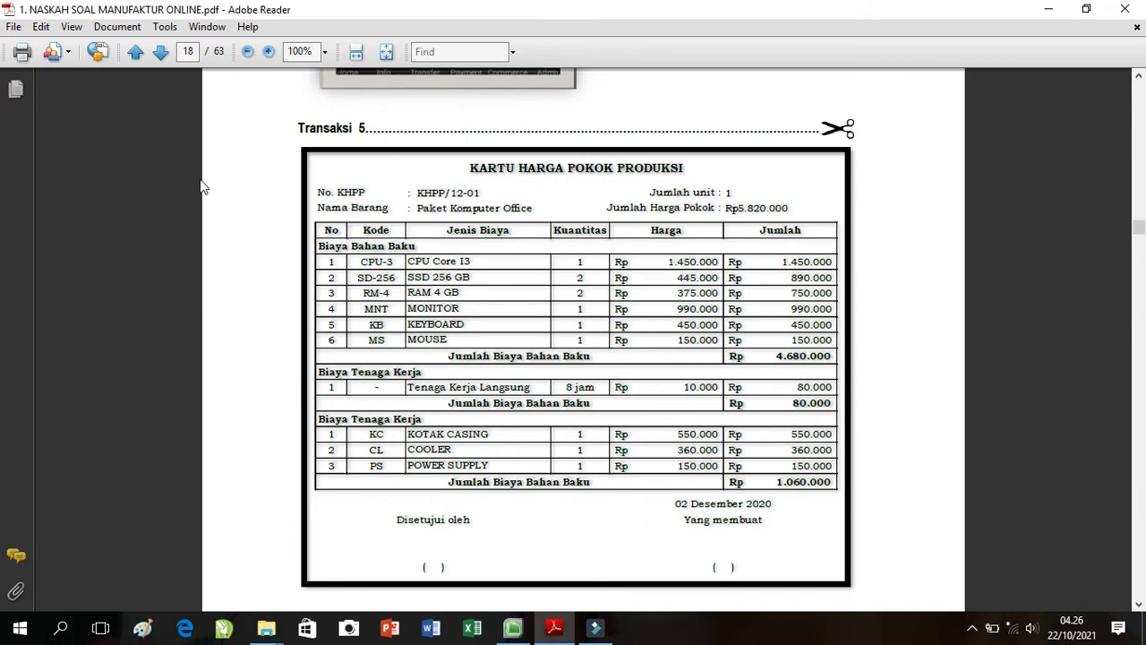
scroll(631, 291, down, 1)
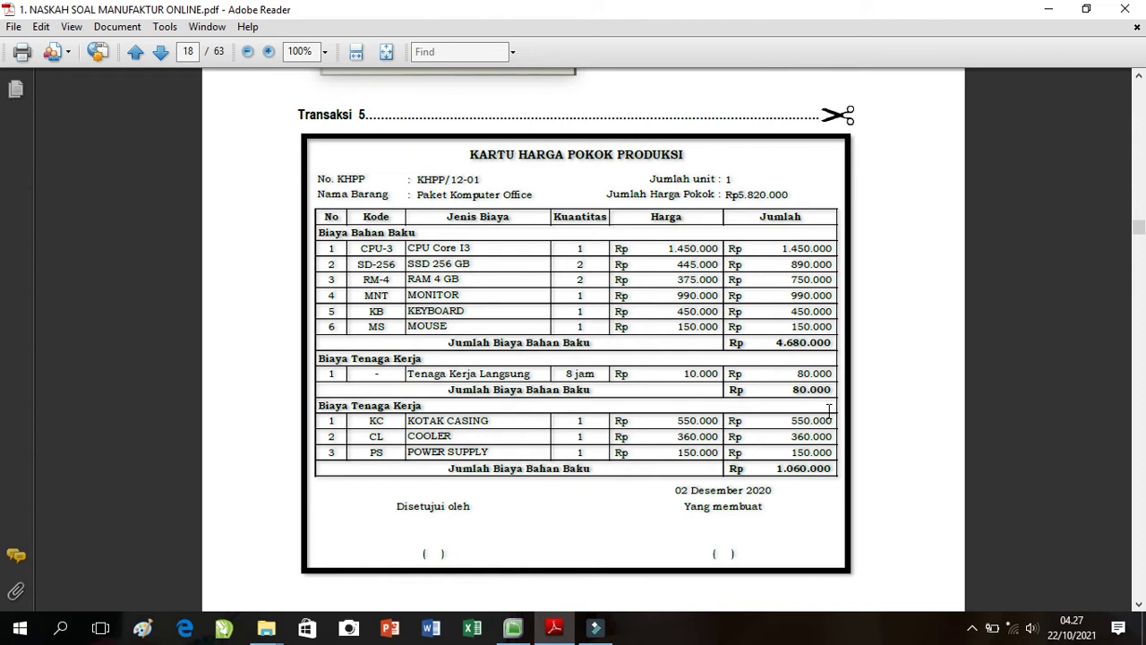
scroll(830, 410, down, 10)
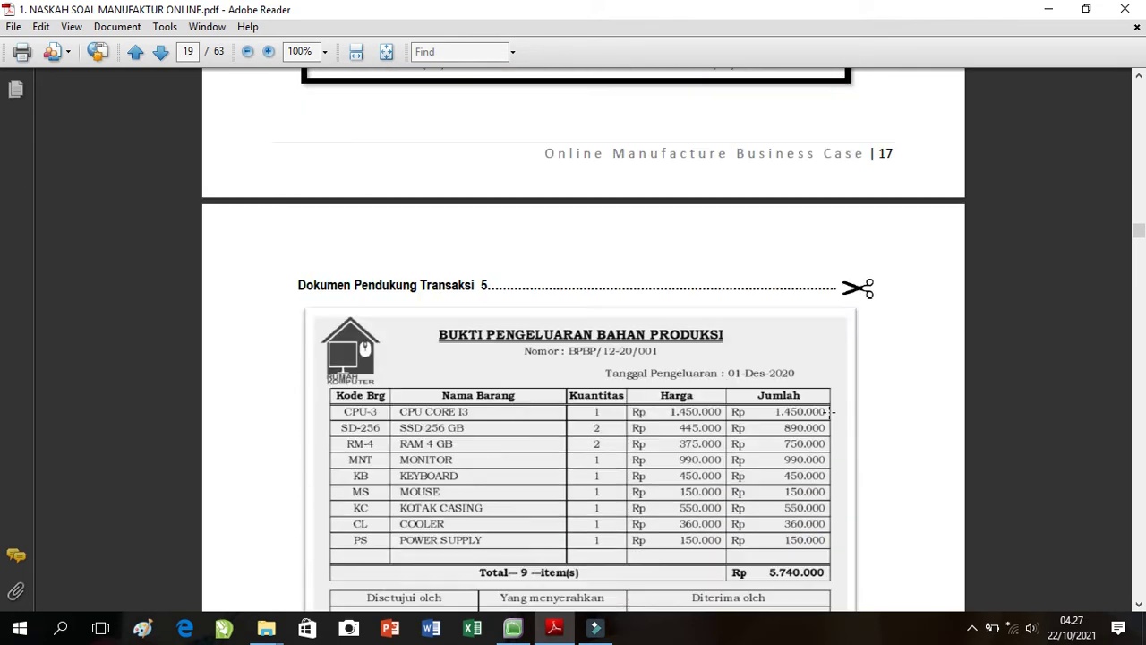
scroll(830, 413, down, 3)
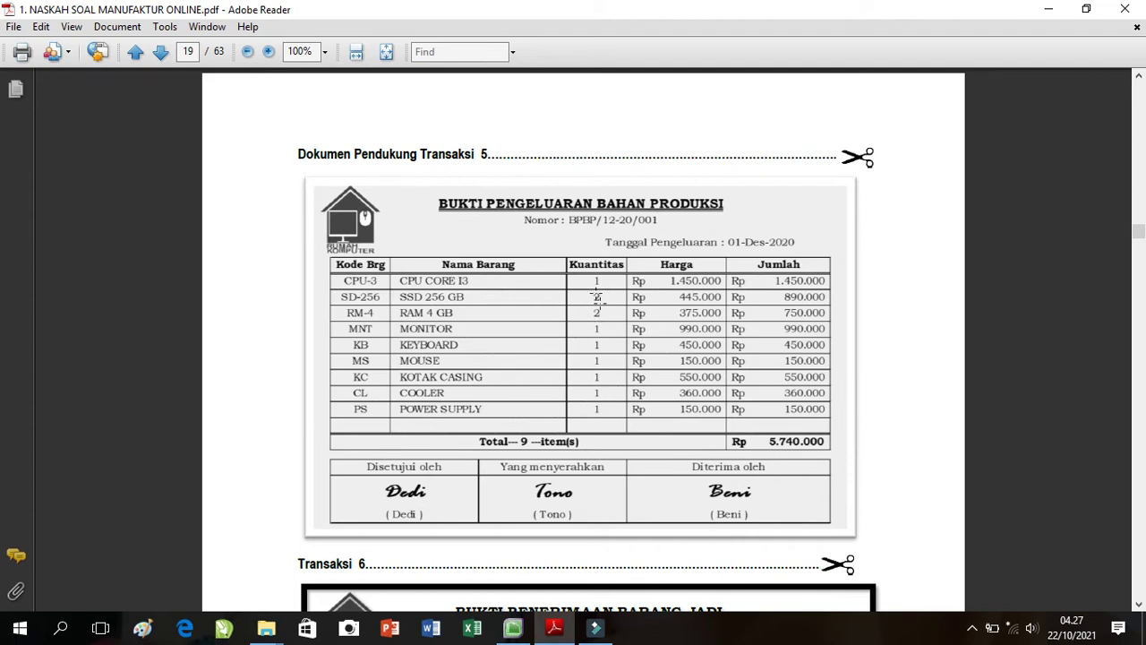
Step: Check the direct labour cost on the Transaksi 5 production cost card, then switch to MYOB and open a new general journal entry
scroll(641, 392, up, 15)
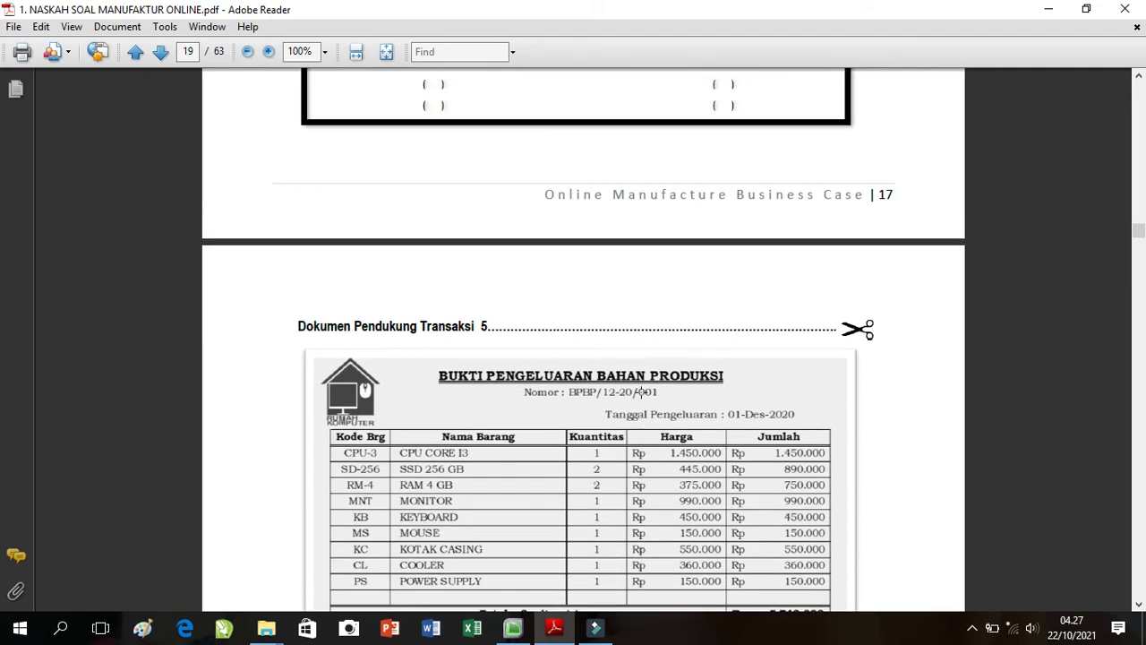
scroll(641, 392, down, 2)
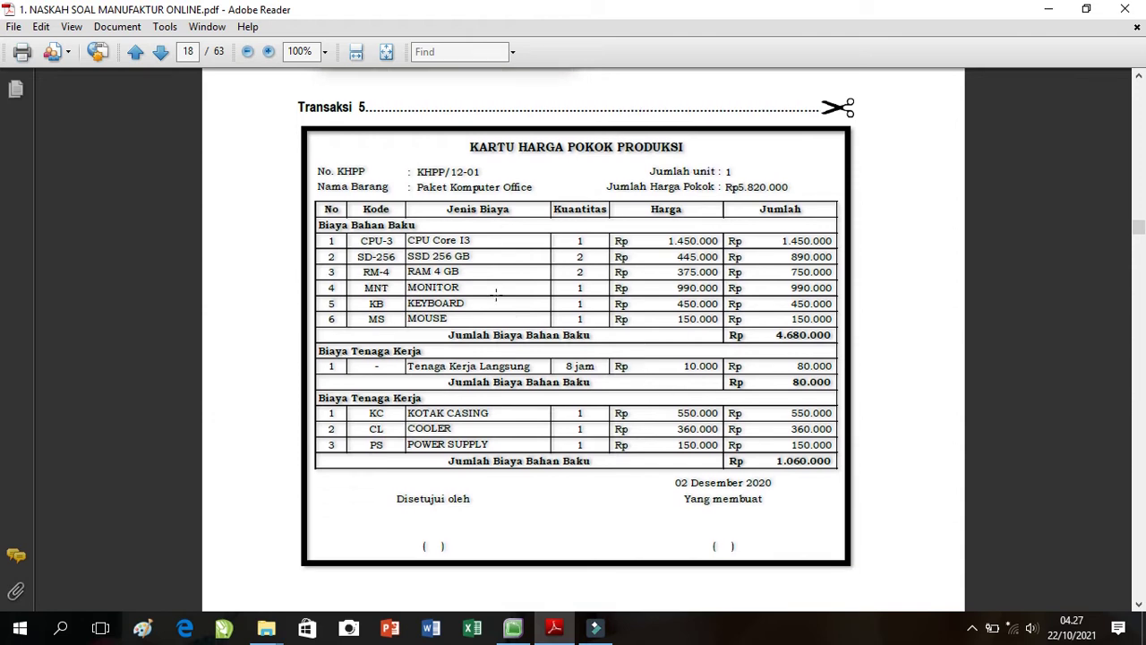
drag(409, 367, 845, 405)
click(845, 405)
click(513, 628)
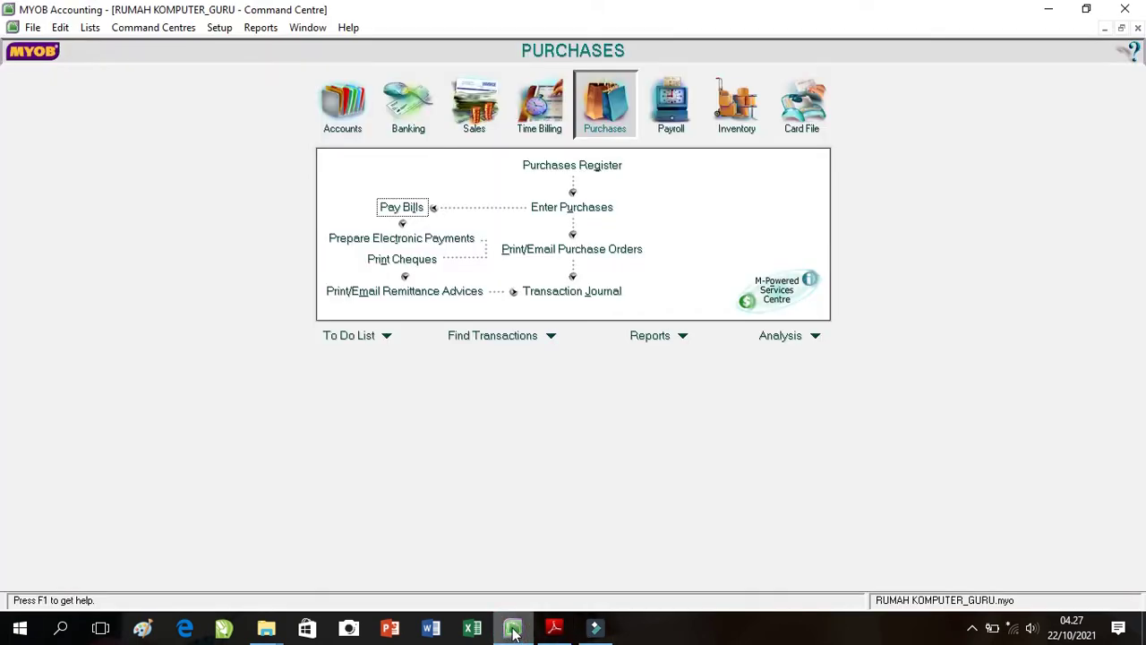
click(349, 130)
click(546, 231)
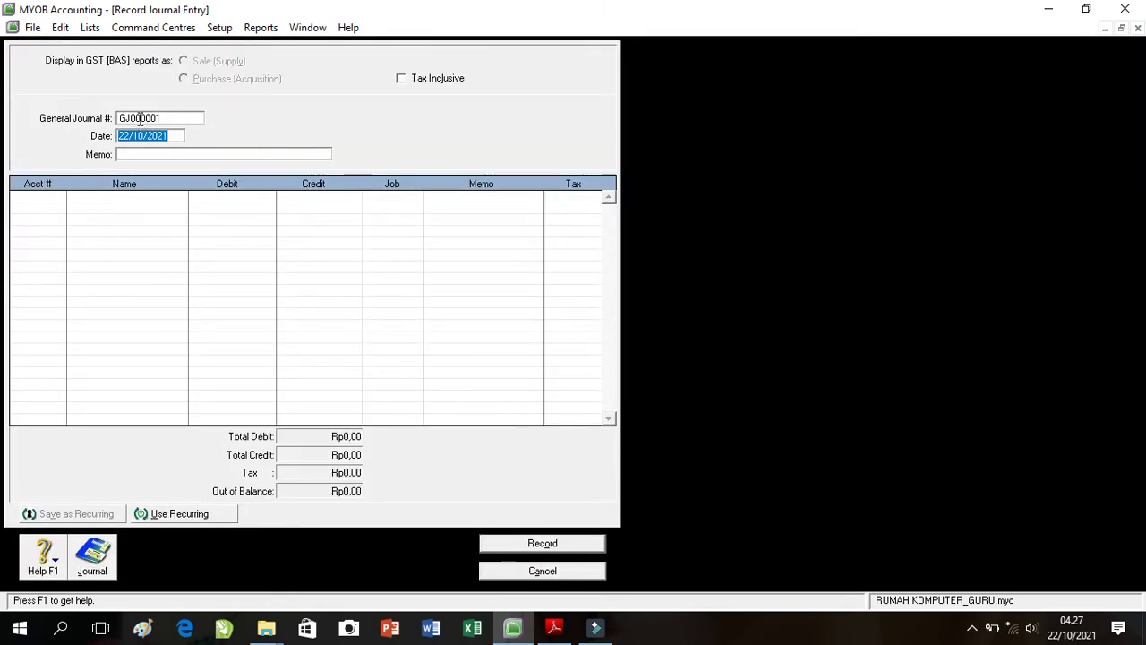
Step: Set the general journal number to KHPP/01, following the cost card, and the date to 02/12/2020
click(140, 117)
click(552, 629)
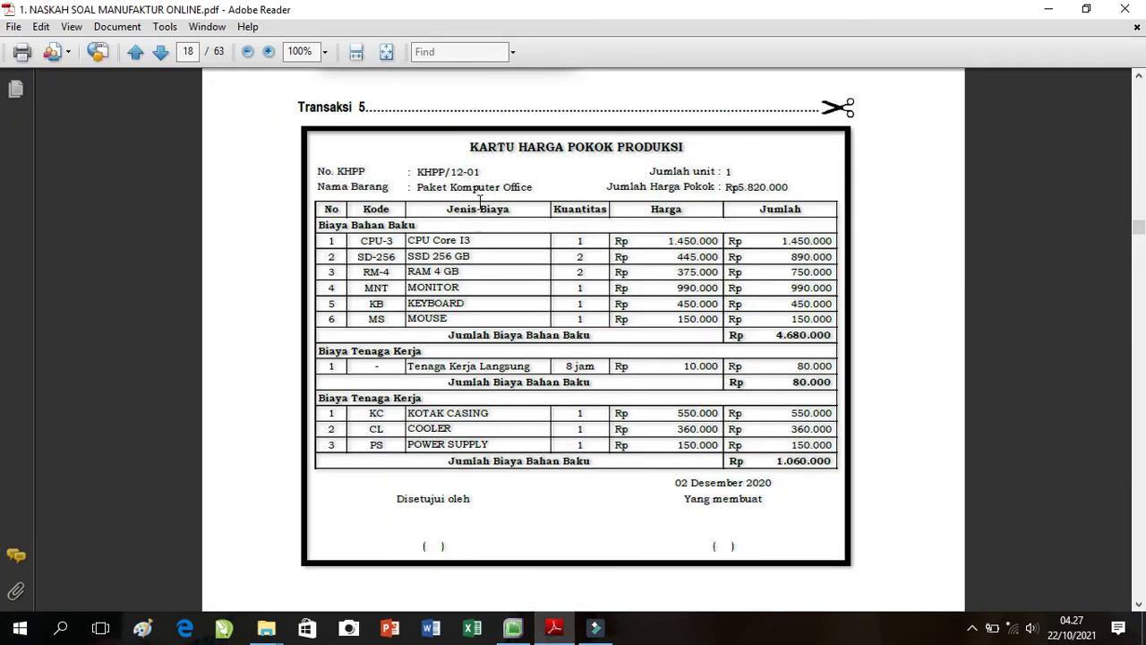
click(513, 629)
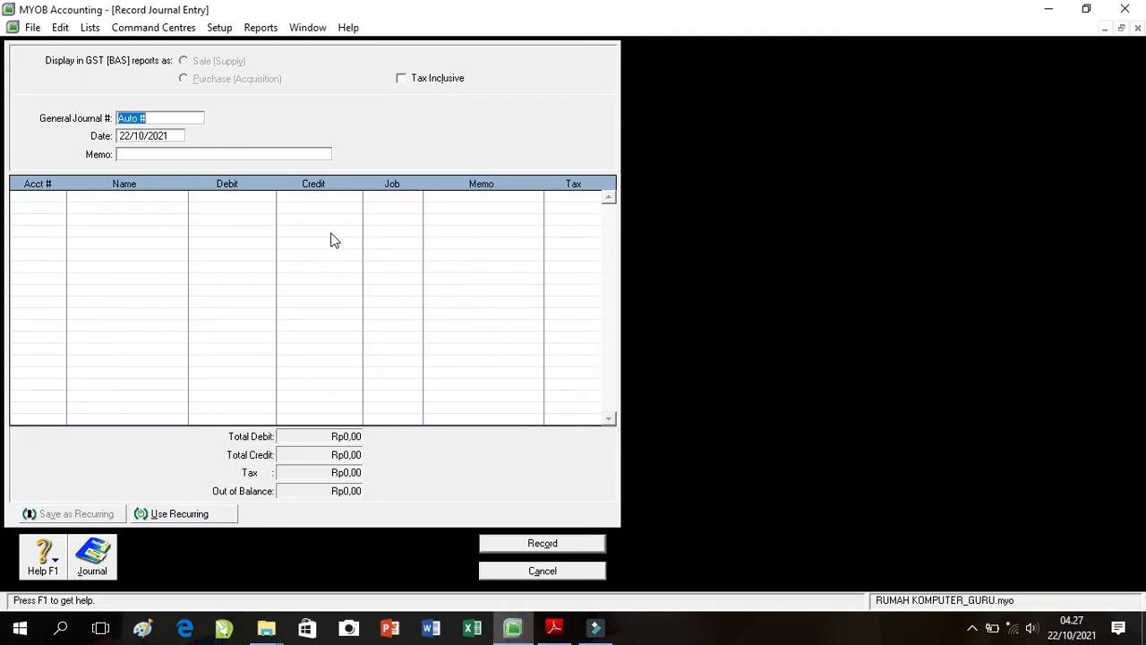
text(KHPP)
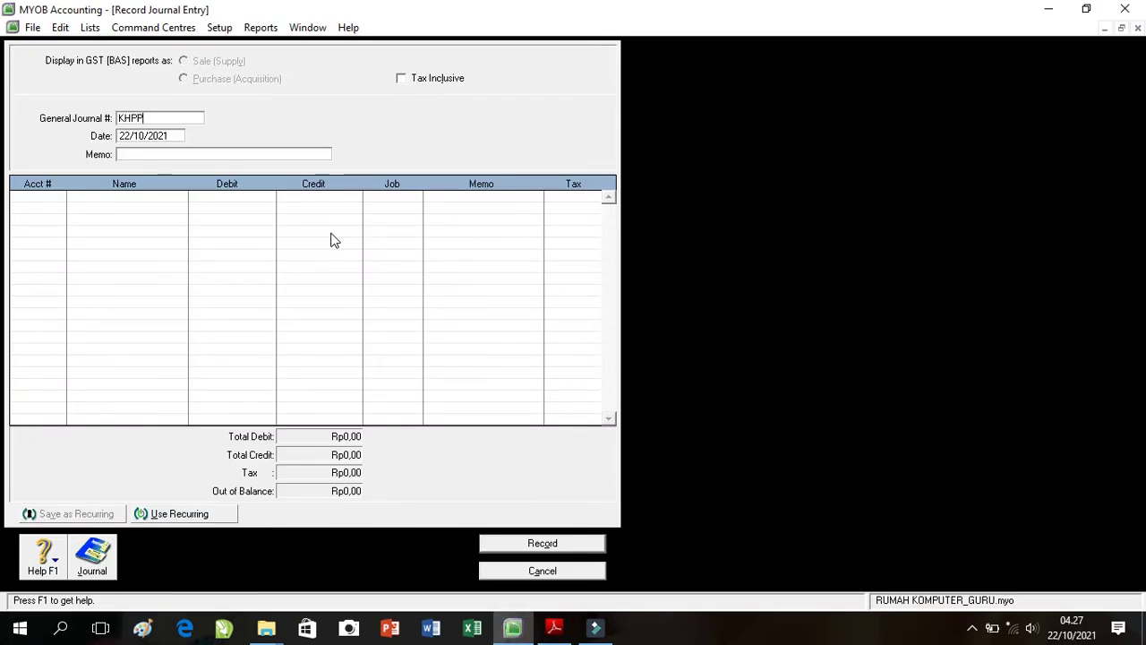
text(/01)
key(Tab)
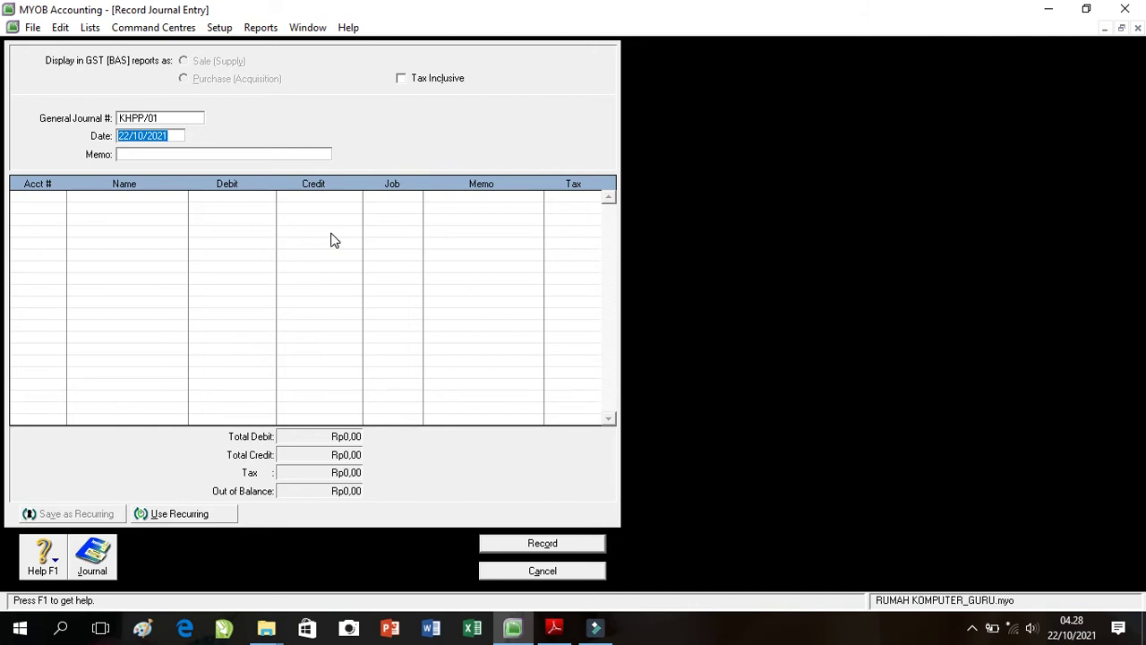
text(2/12/2020)
key(Tab)
Step: Enter the journal memo "Pengakuan biaya tenaga kerja langsung pesanan" followed by the customer's title and name
text(Pengakua)
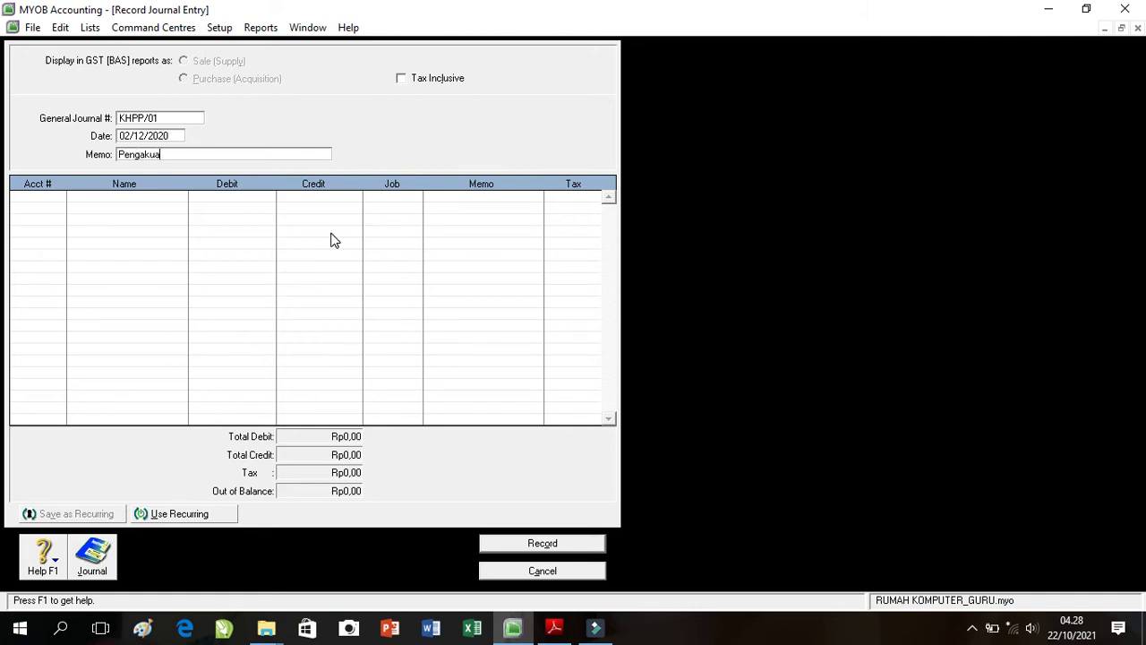
text(n biaya tenaga e)
key(BackSpace)
text(kerja langsung pesanan )
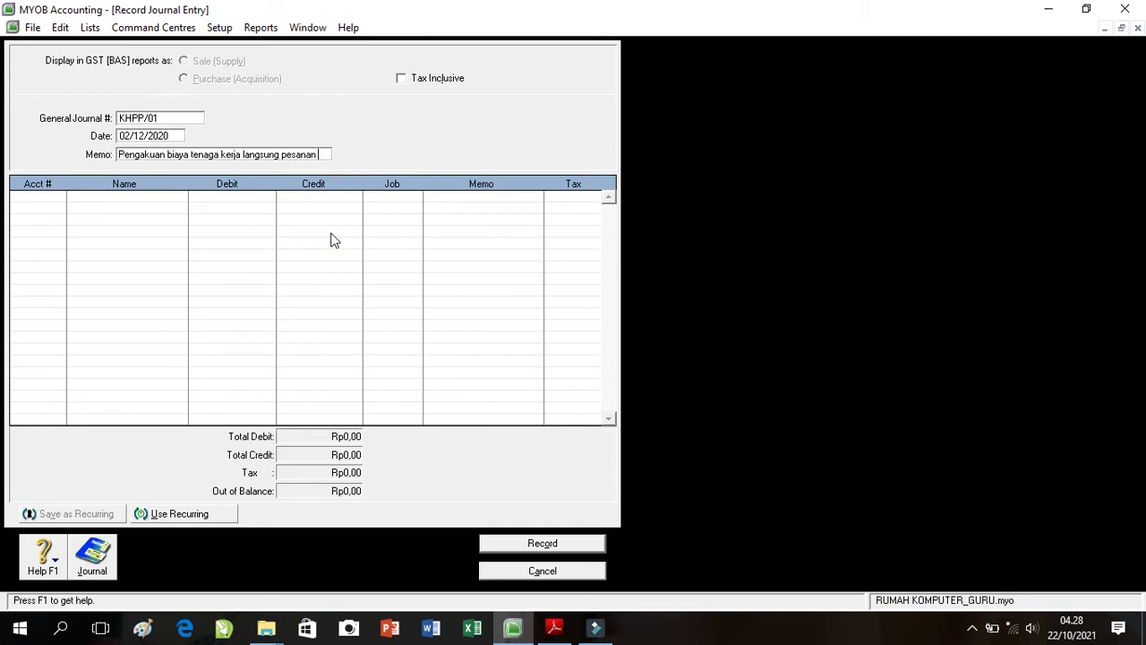
text(Tn Heri)
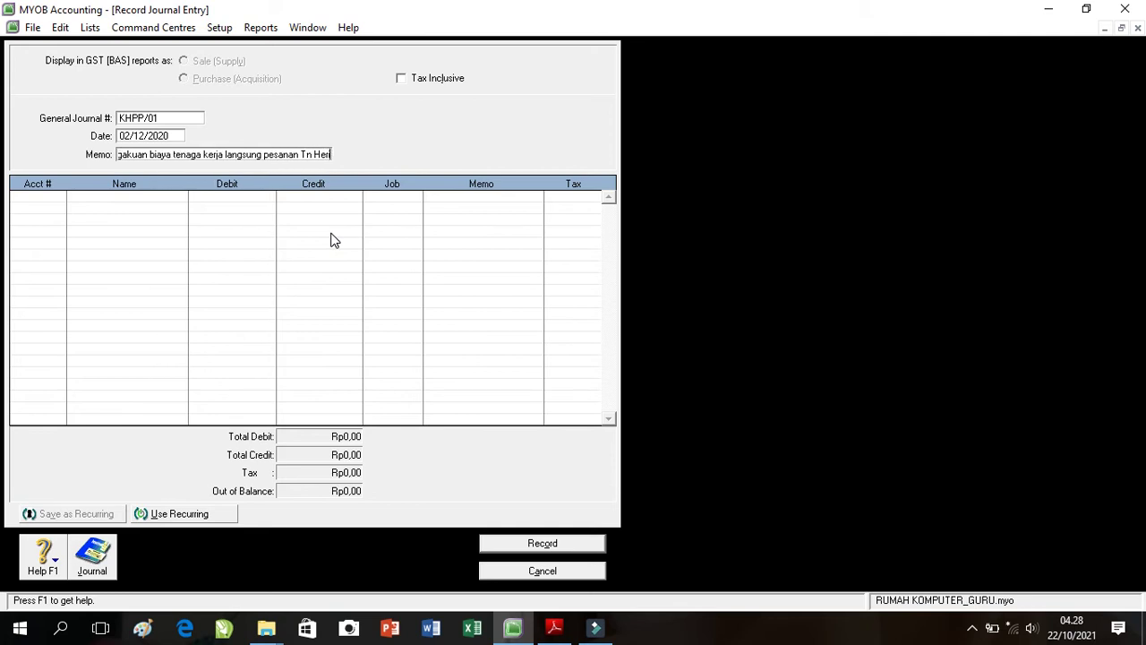
key(Tab)
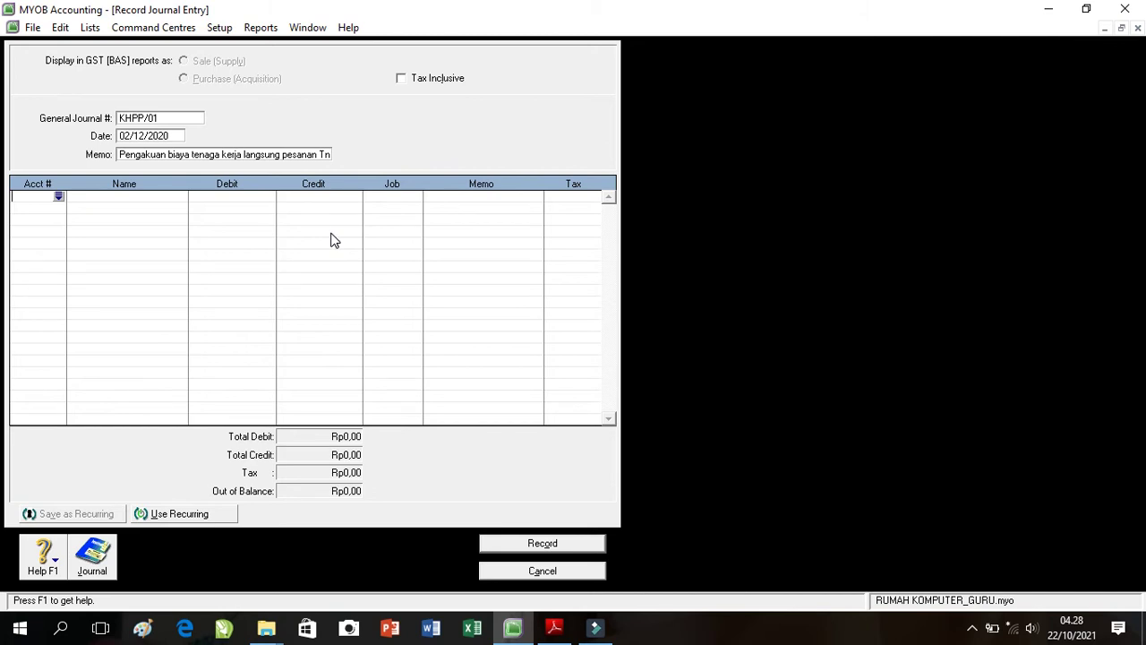
Step: Check the labour amount on the cost card and debit account 5-1300 Direct Labor Cost | Process with Rp80.000
click(554, 628)
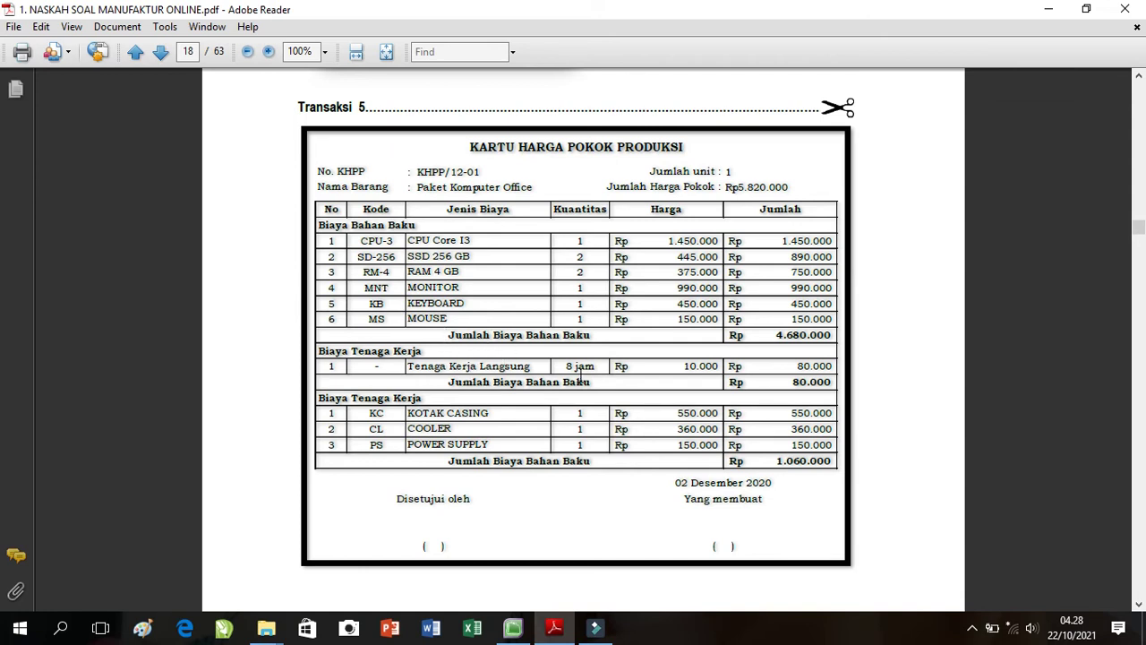
click(513, 628)
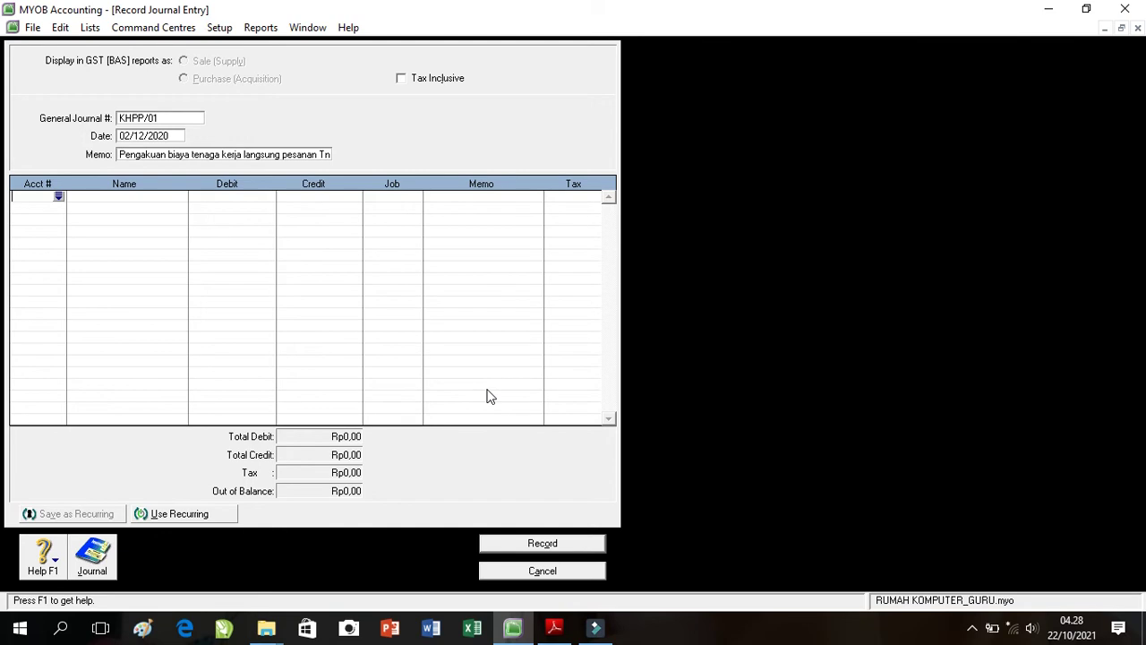
click(59, 196)
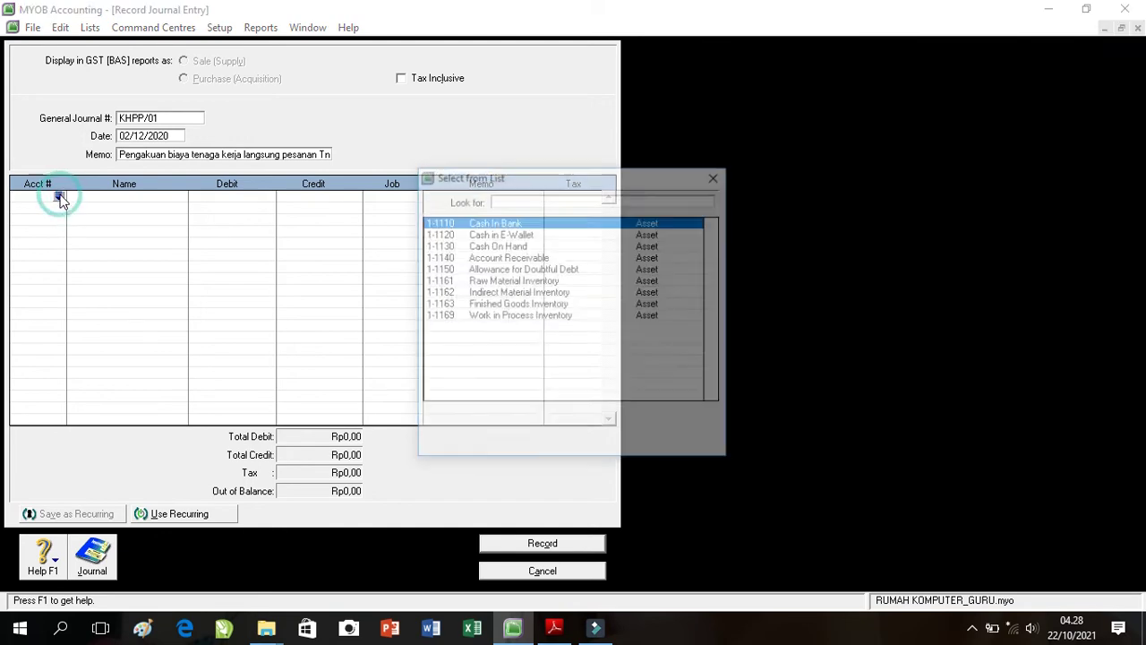
text(5)
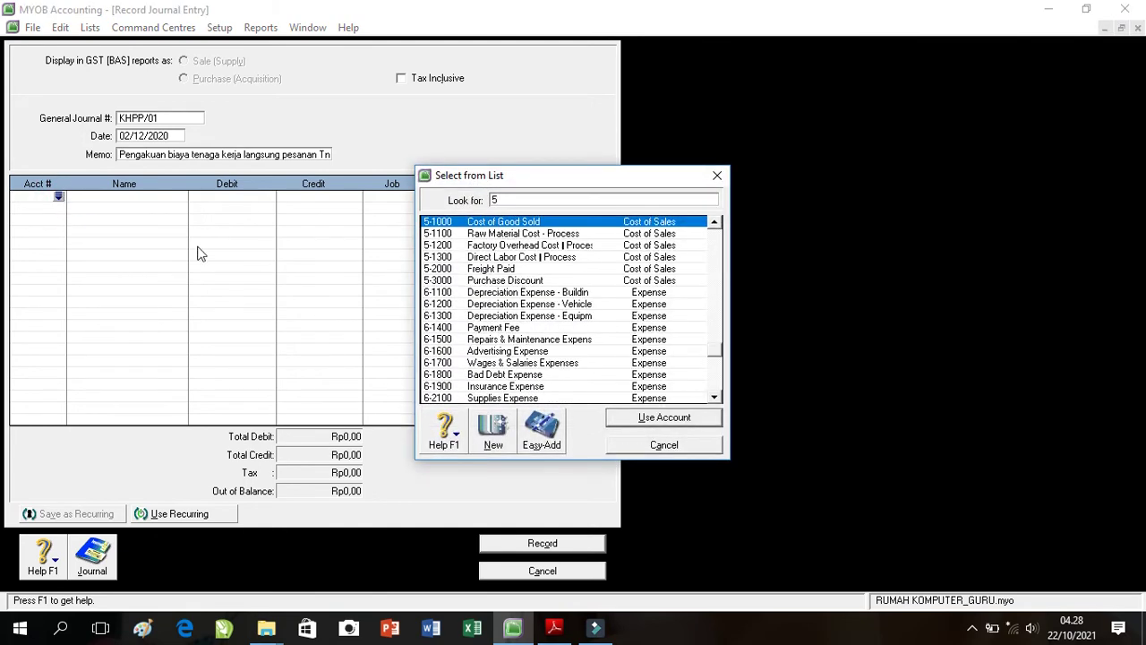
double_click(503, 258)
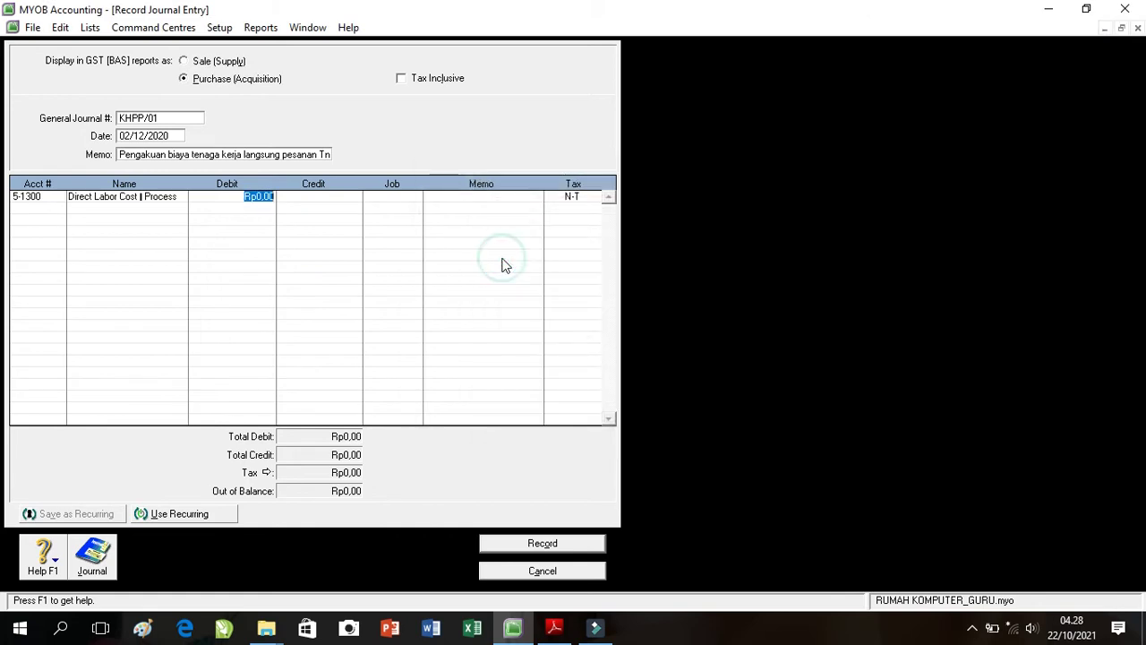
text(6)
text(0)
text(000)
key(Tab)
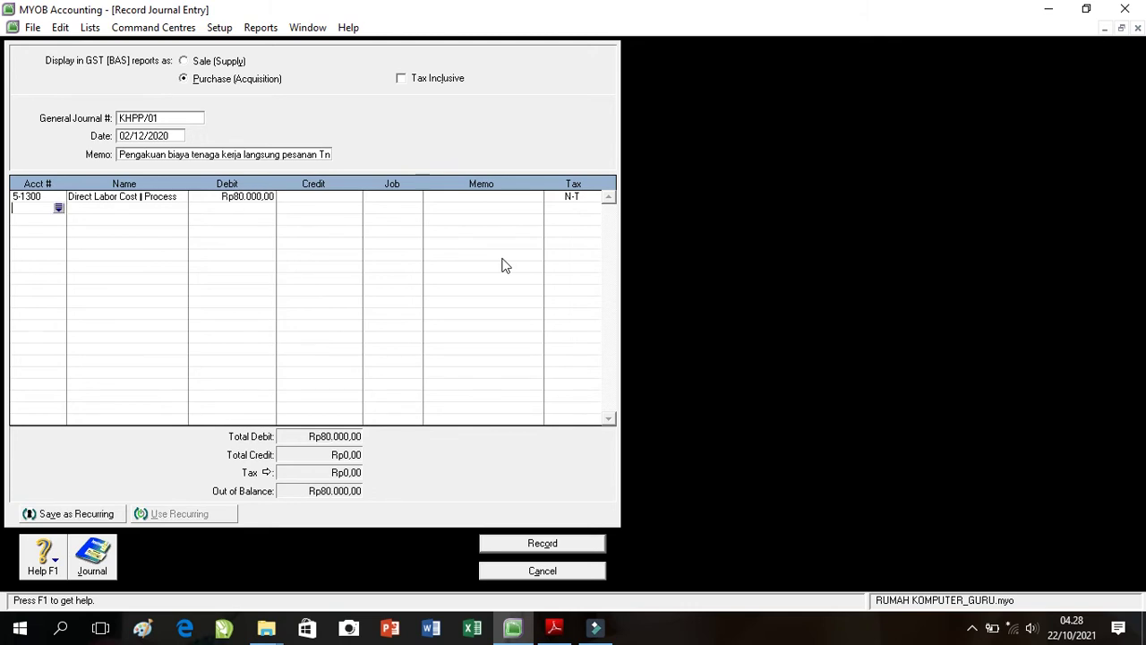
Step: Add a second journal line crediting account 2-1400 Expense Payable with Rp80.000
click(58, 210)
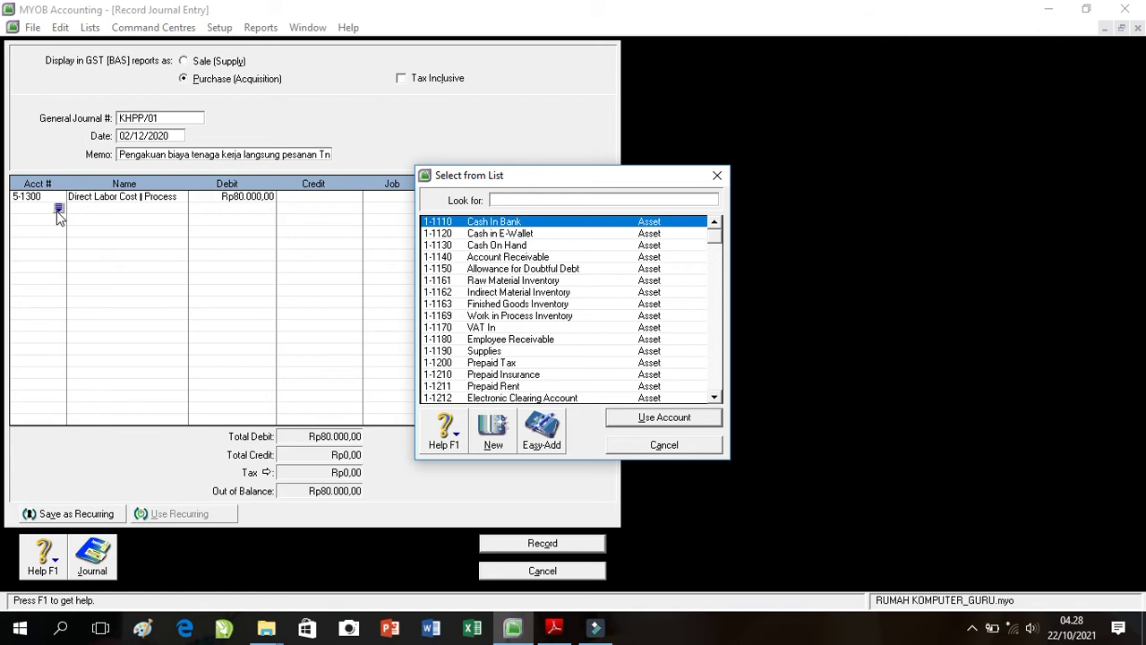
text(2)
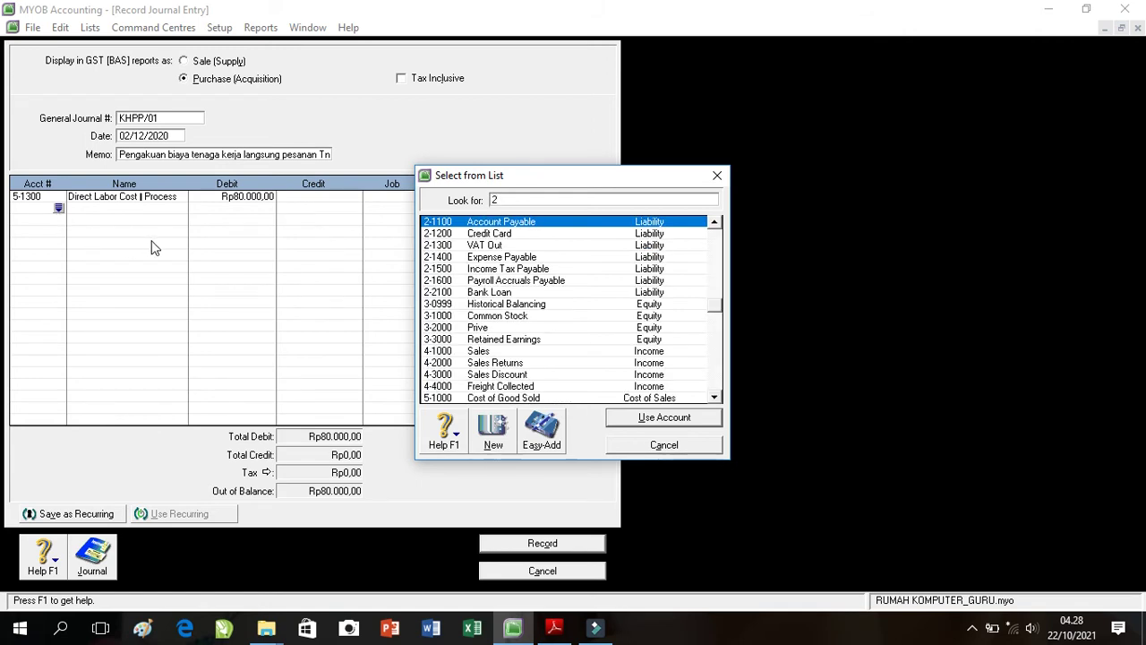
click(503, 260)
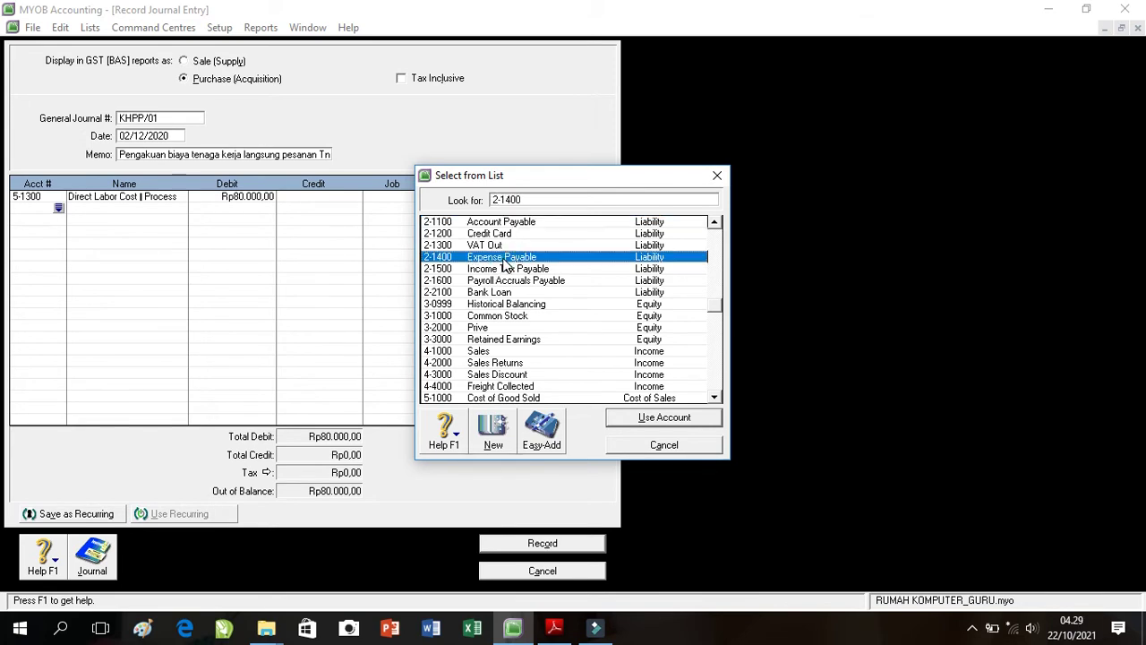
double_click(503, 260)
click(319, 207)
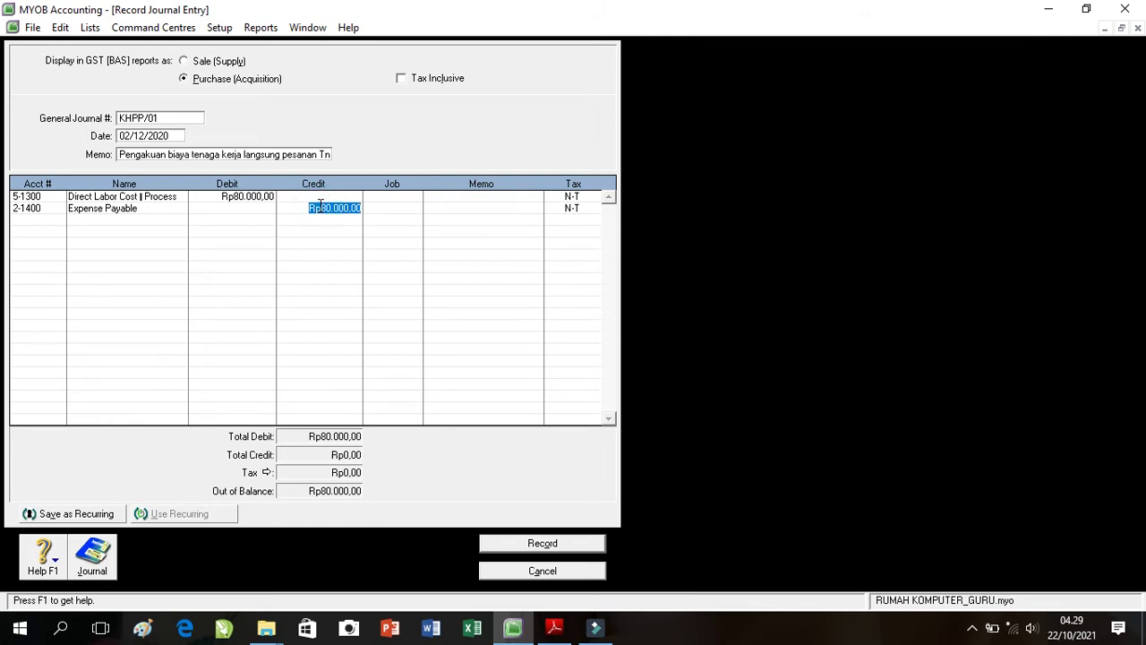
key(Return)
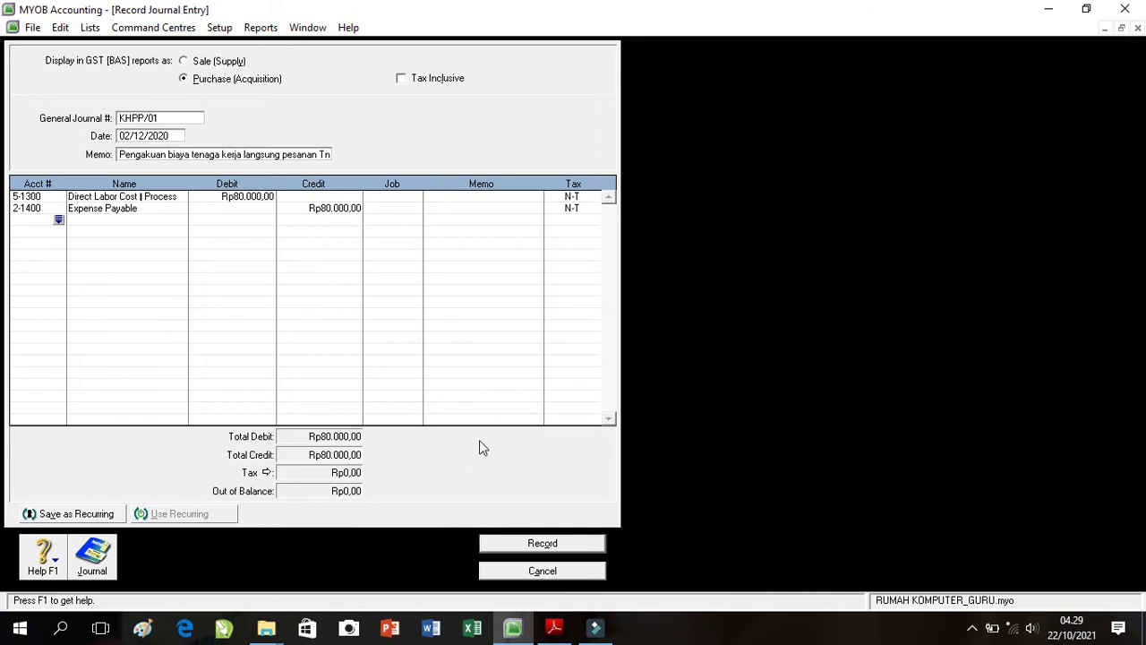
Step: Review the recap of the direct labour journal, record the entry and close the journal window
key(ctrl+r)
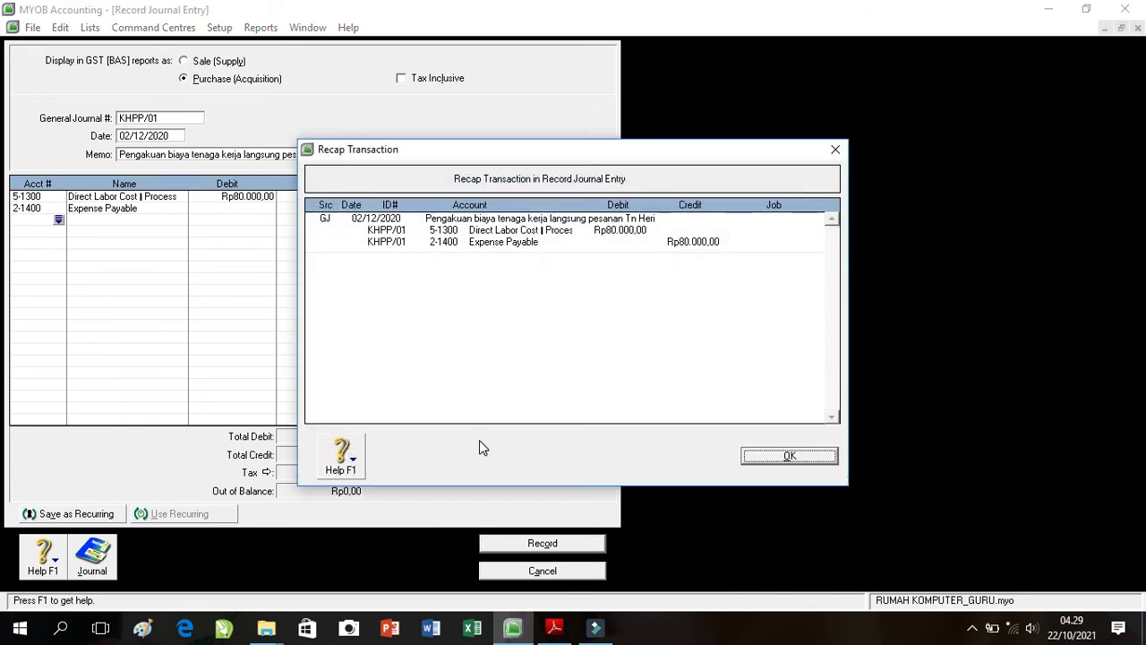
click(772, 456)
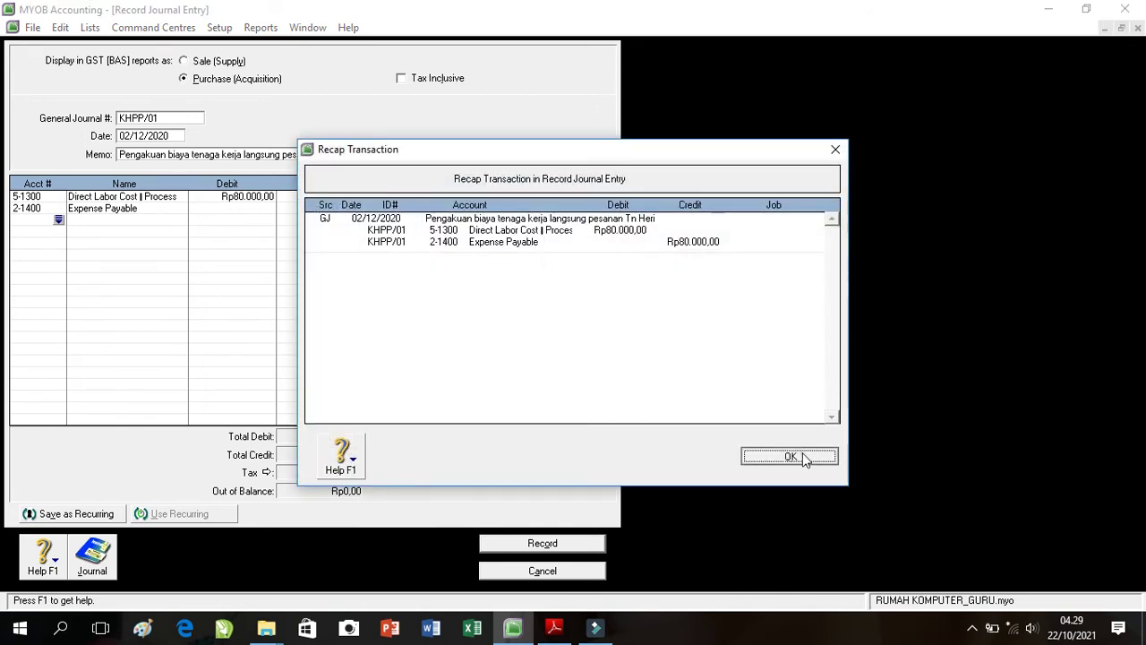
click(557, 537)
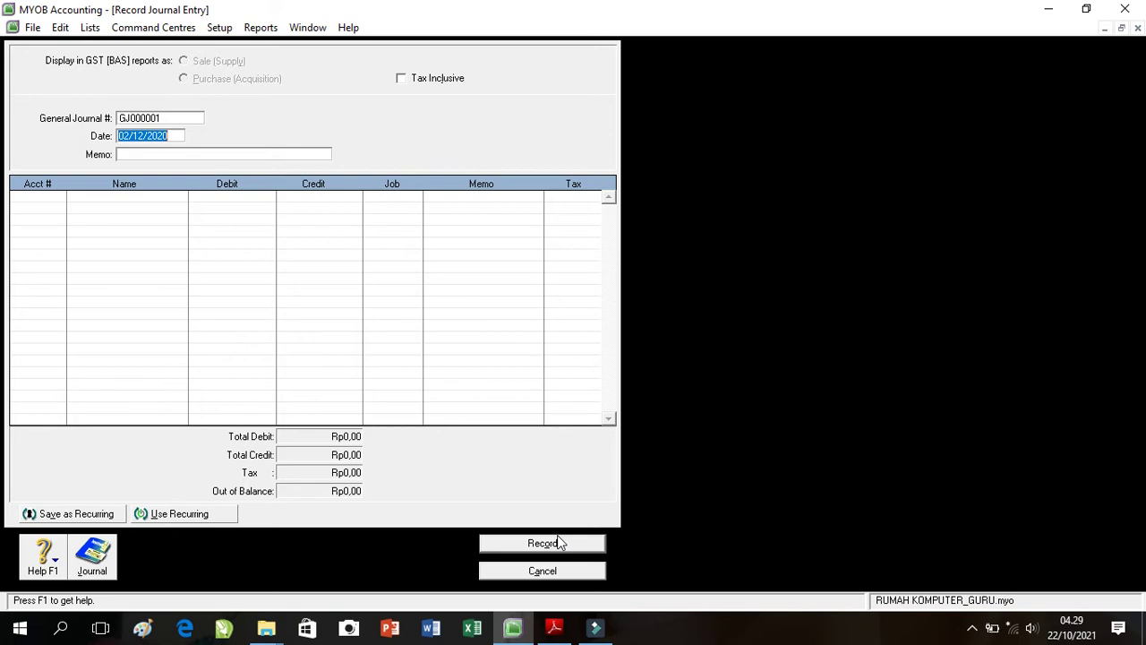
click(567, 572)
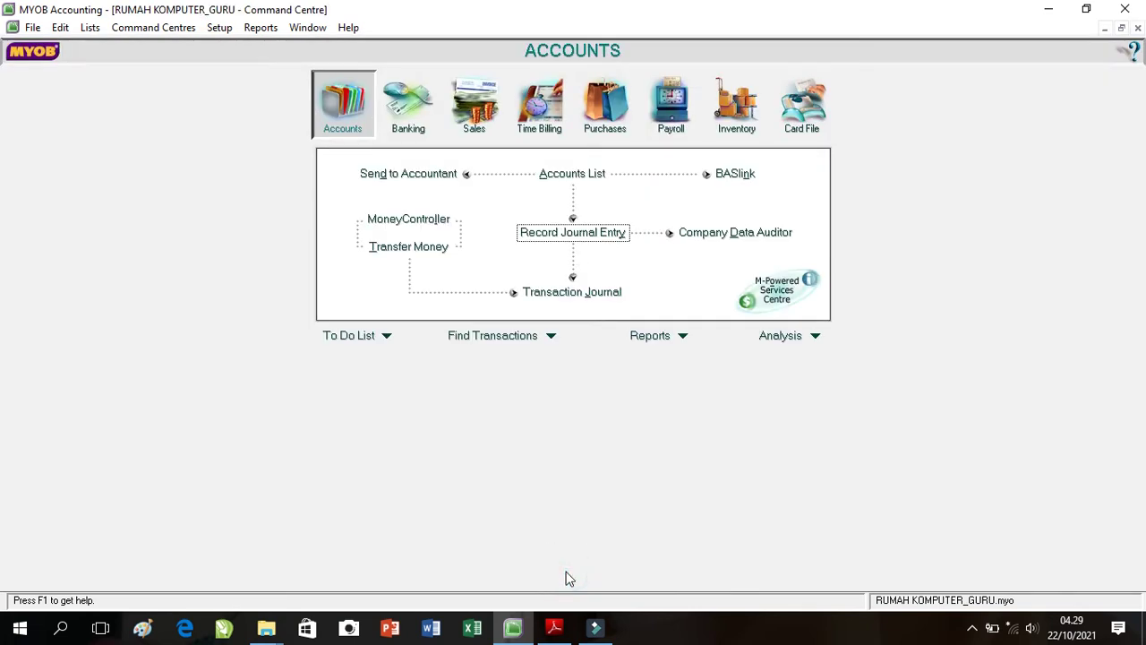
Step: Switch to Adobe Reader and examine the Transaksi 6 finished goods receipt and the cash payment voucher on the following page
click(555, 627)
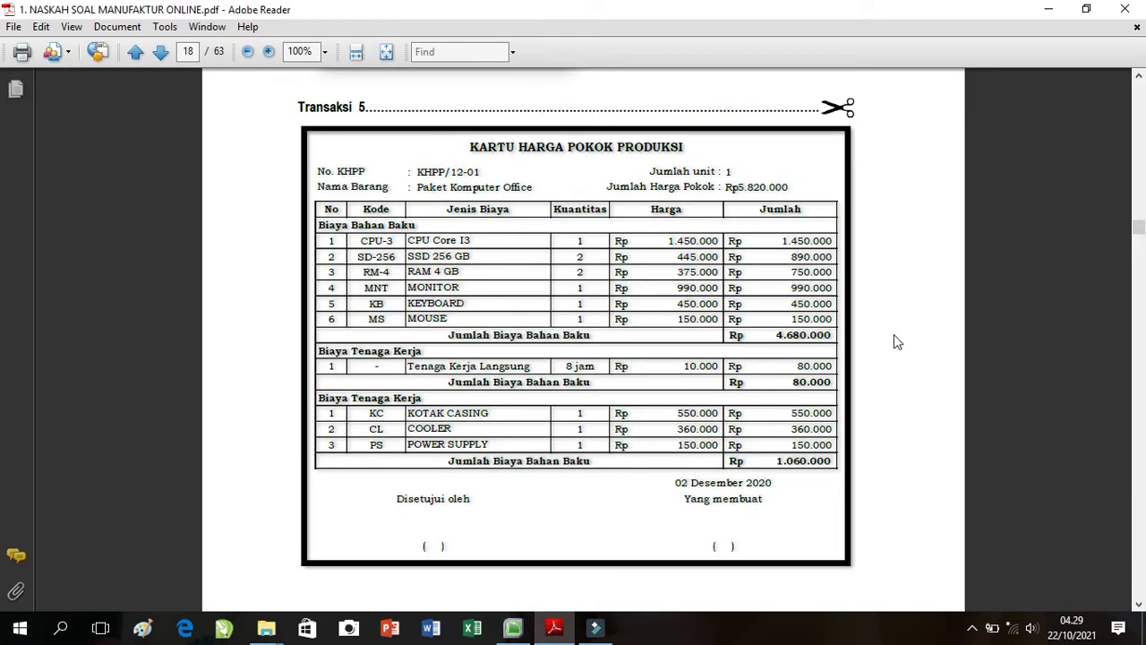
scroll(880, 360, down, 6)
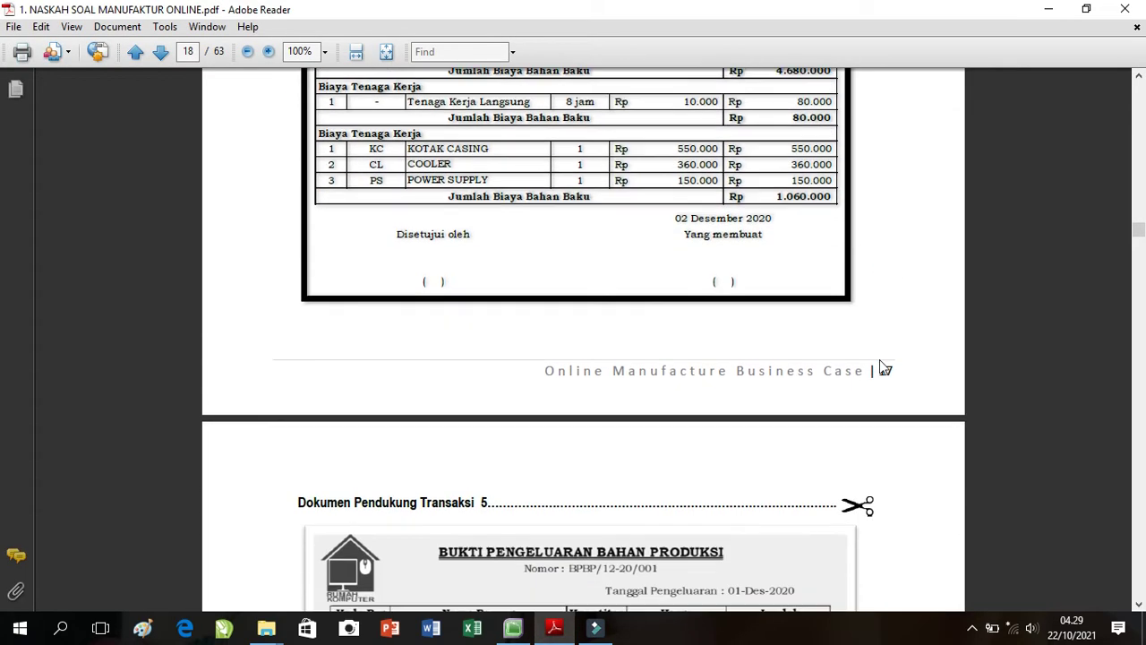
scroll(879, 362, down, 8)
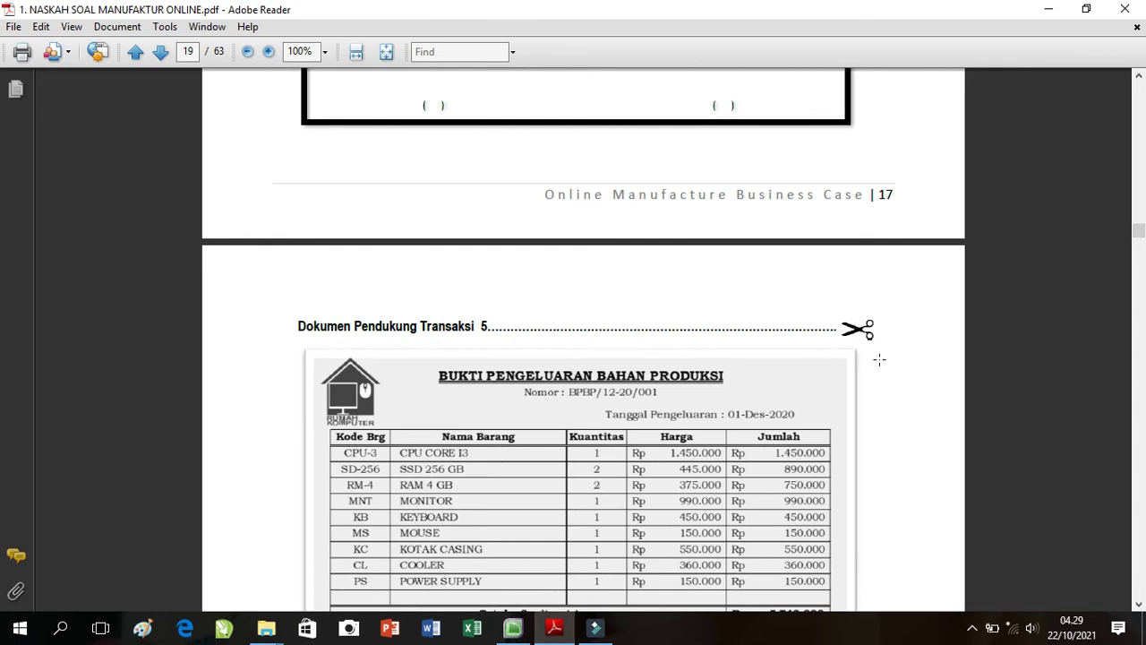
scroll(879, 359, down, 4)
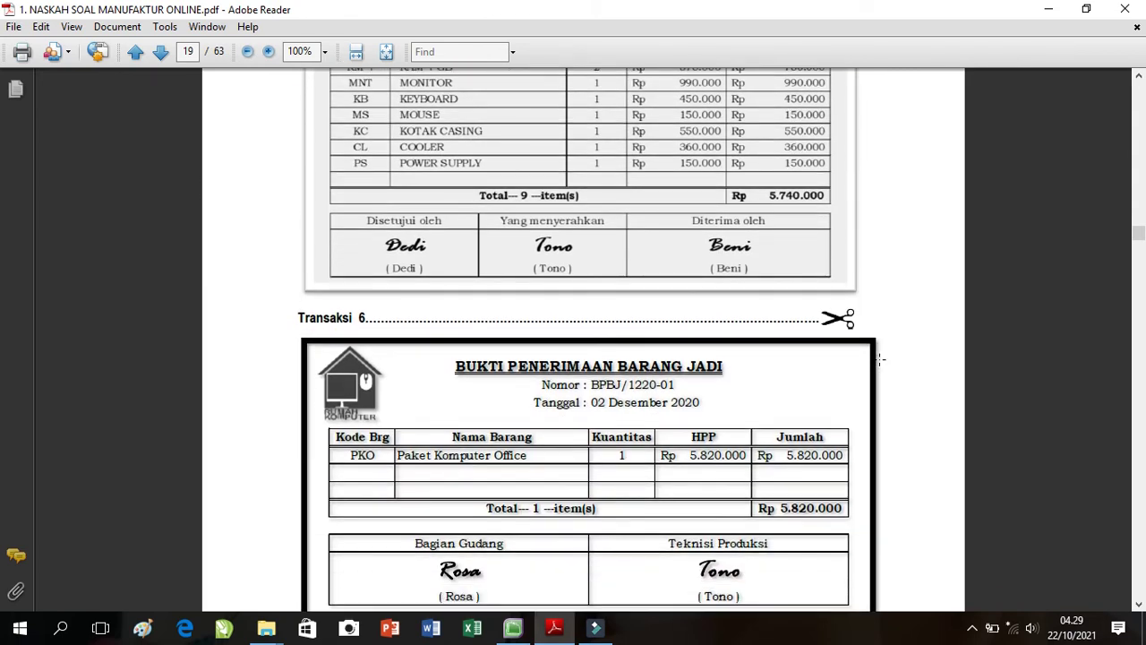
scroll(880, 359, down, 3)
scroll(880, 359, up, 1)
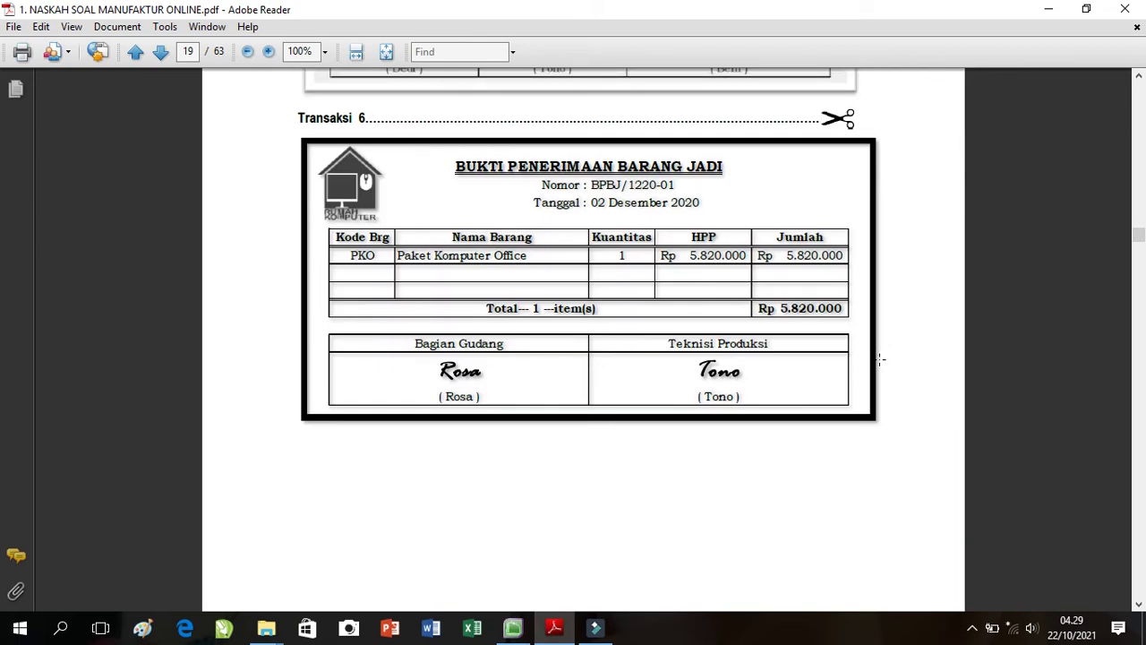
scroll(879, 359, down, 5)
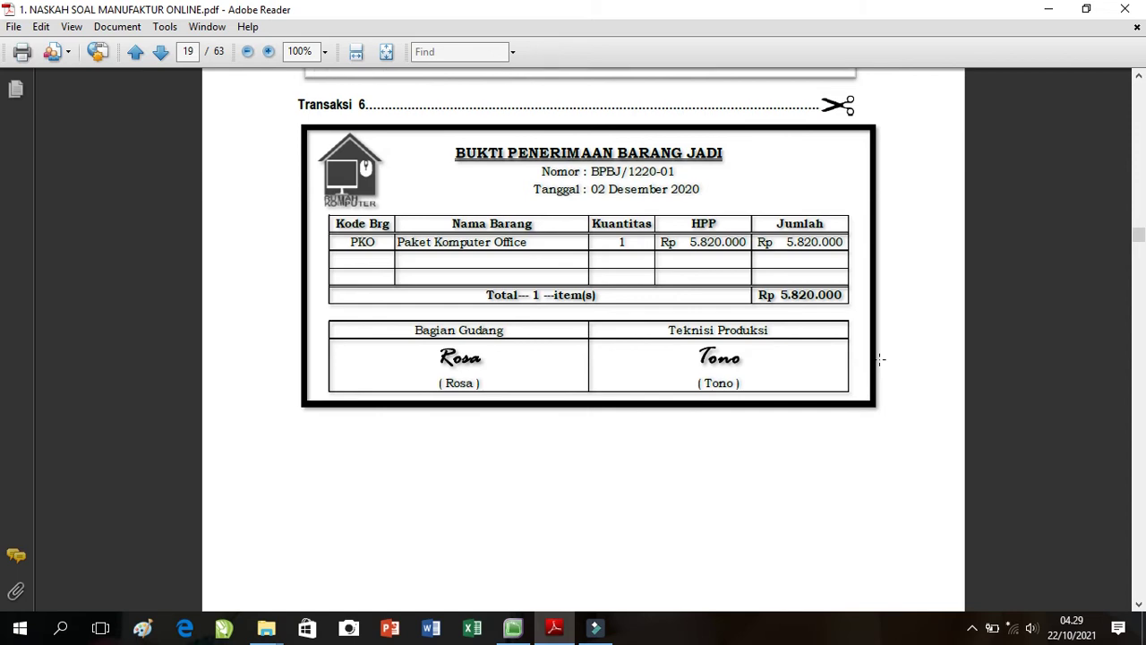
scroll(879, 359, down, 6)
scroll(880, 359, up, 3)
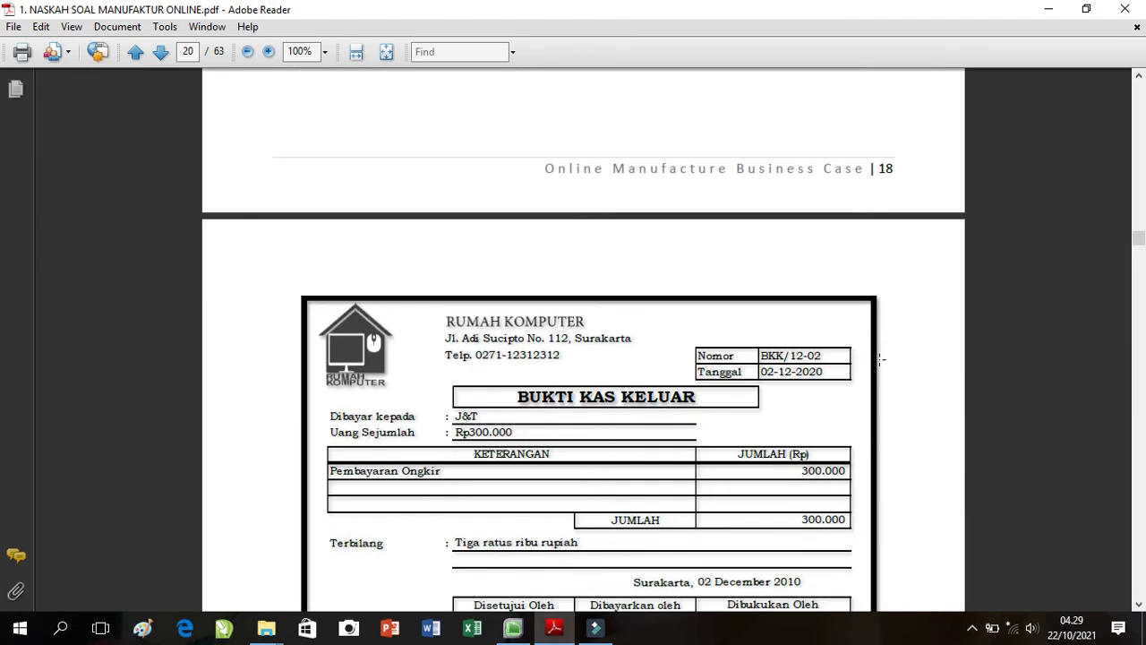
scroll(880, 359, up, 8)
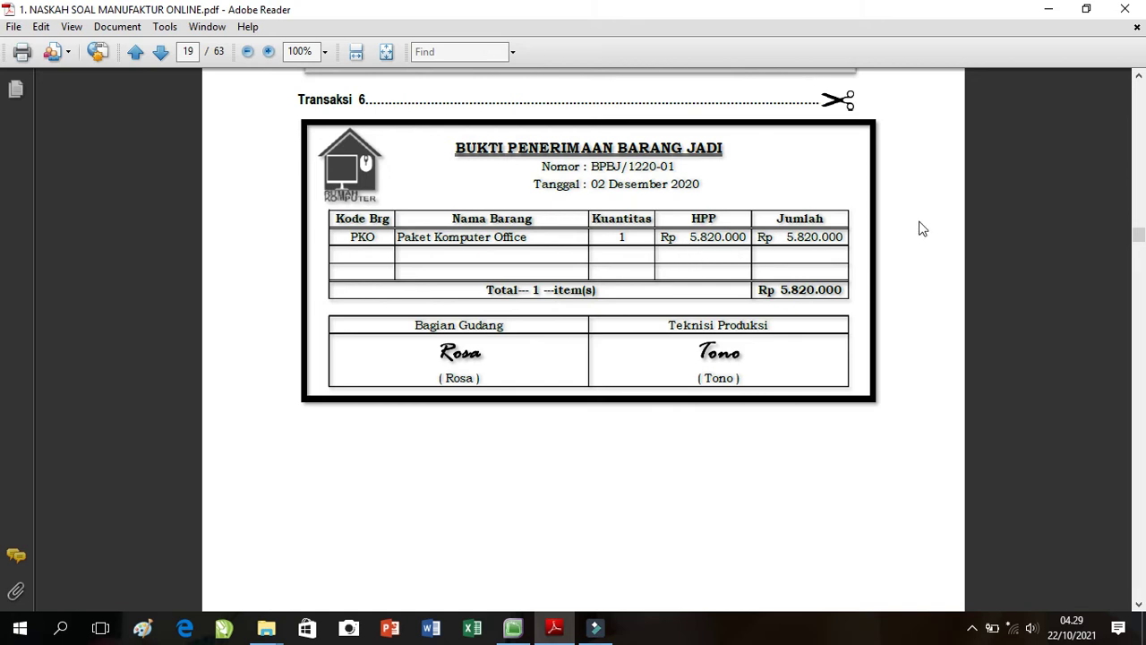
Step: Examine the Transaksi 6 cash payment voucher for shipping and the Tokopedia sales invoice for Paket Komputer Office
scroll(831, 252, down, 10)
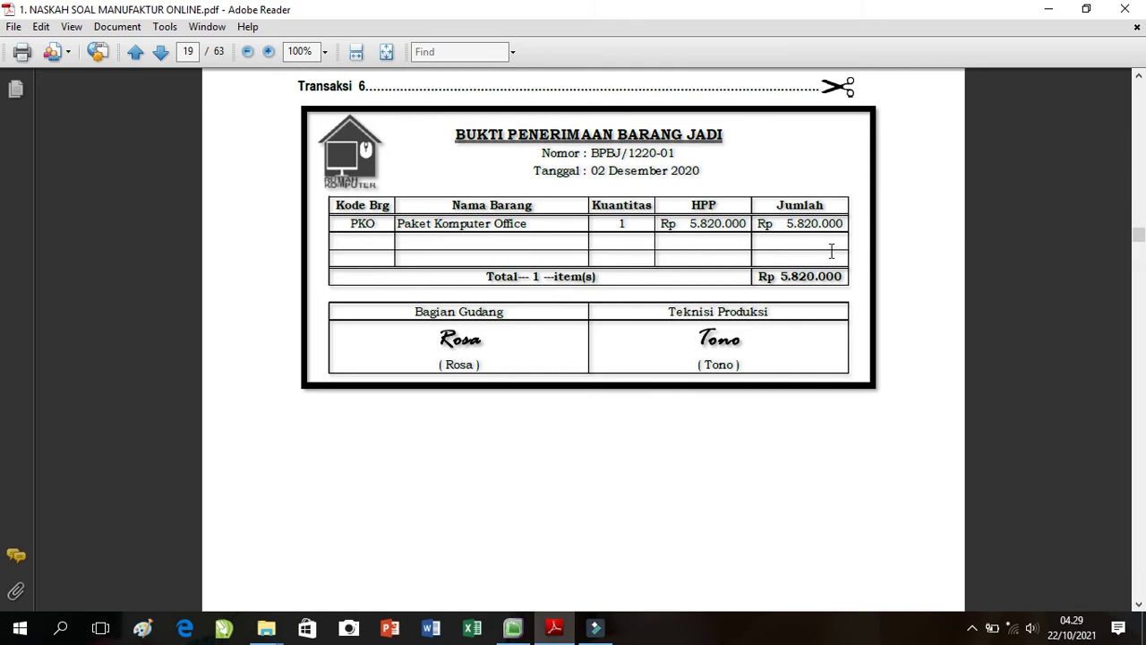
scroll(831, 252, down, 4)
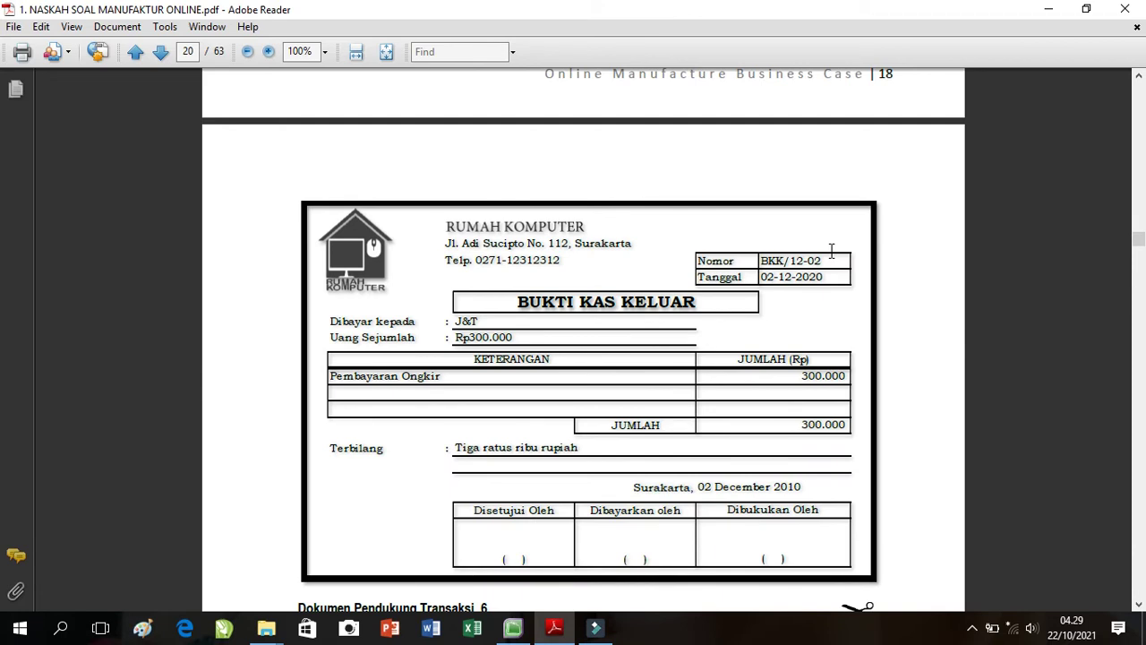
scroll(831, 251, down, 2)
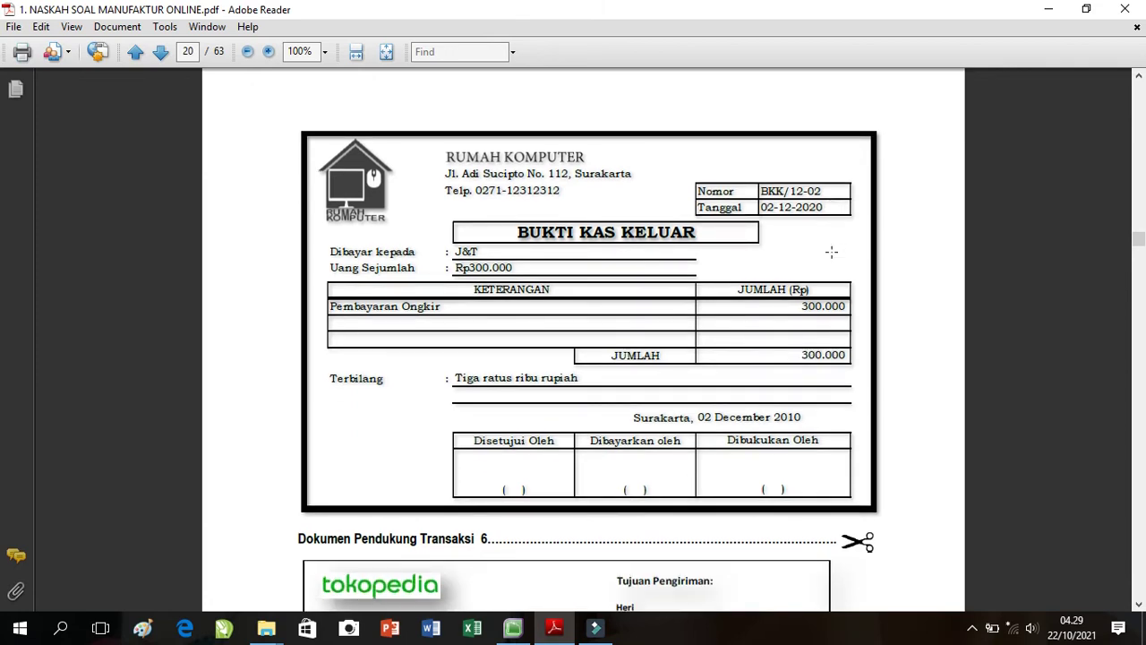
scroll(831, 251, down, 2)
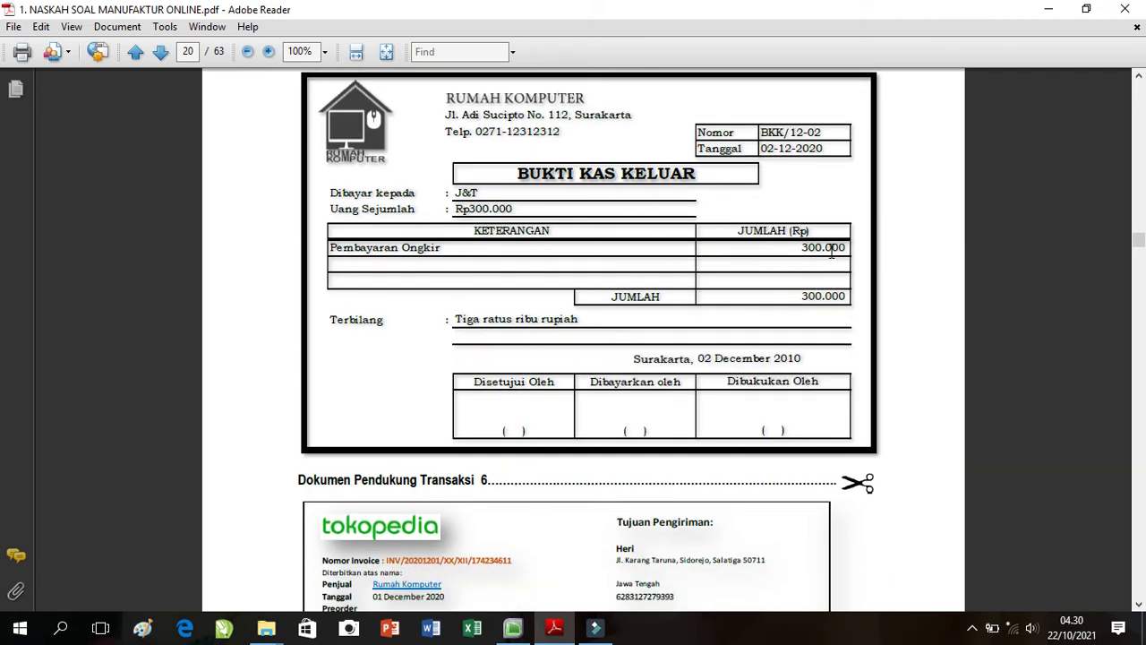
scroll(831, 253, down, 4)
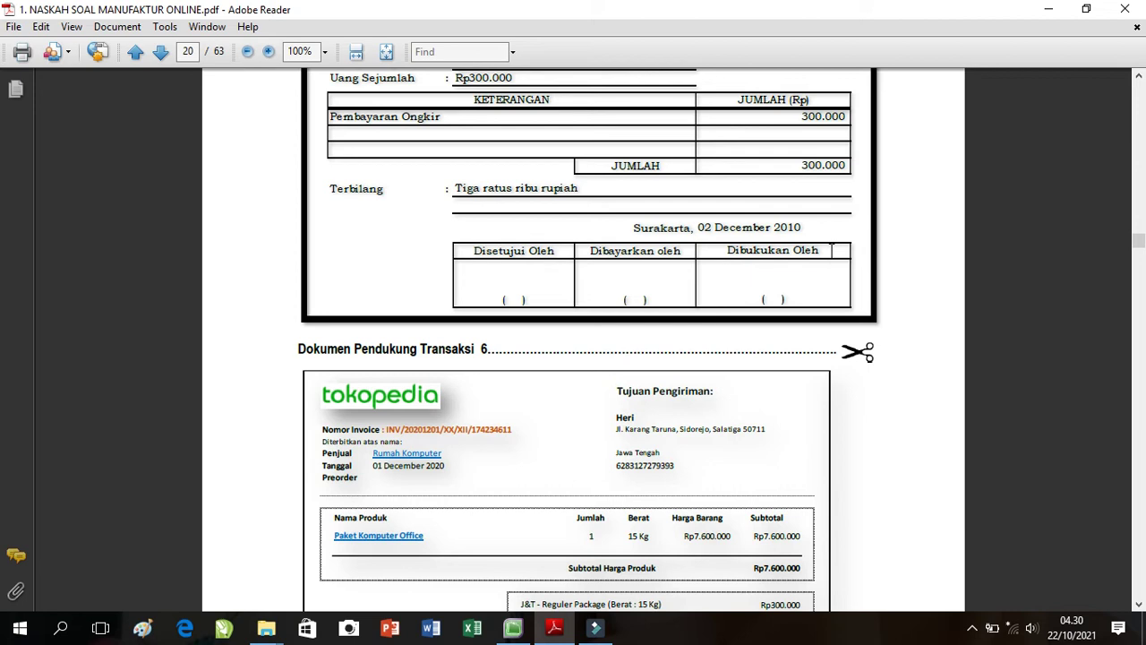
scroll(832, 250, down, 3)
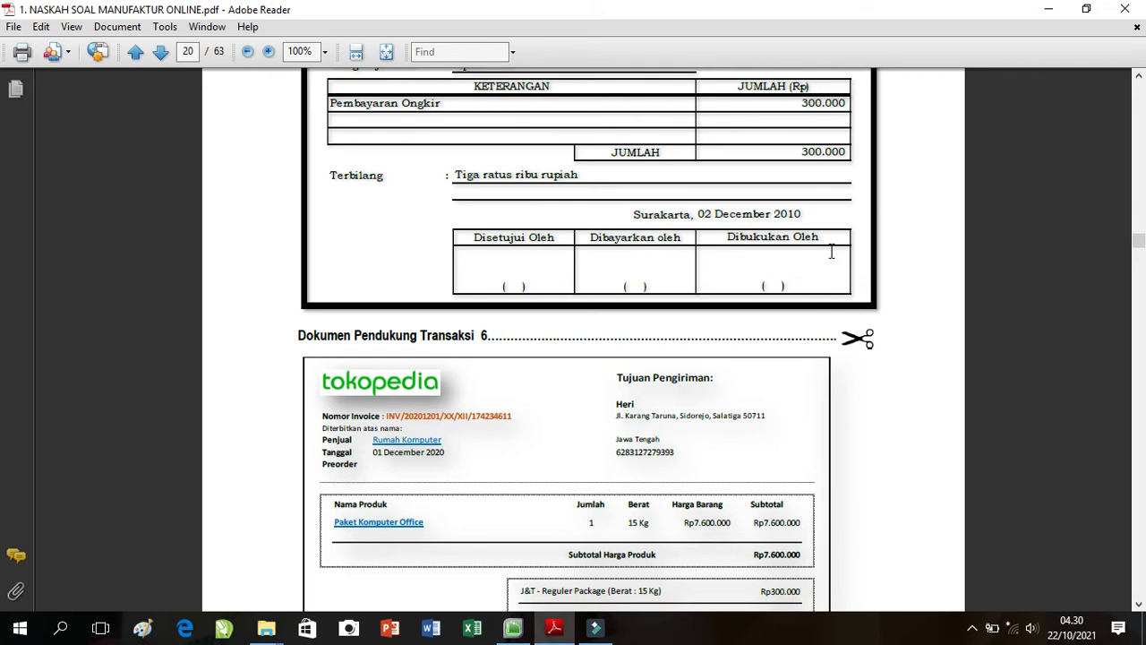
scroll(832, 251, down, 2)
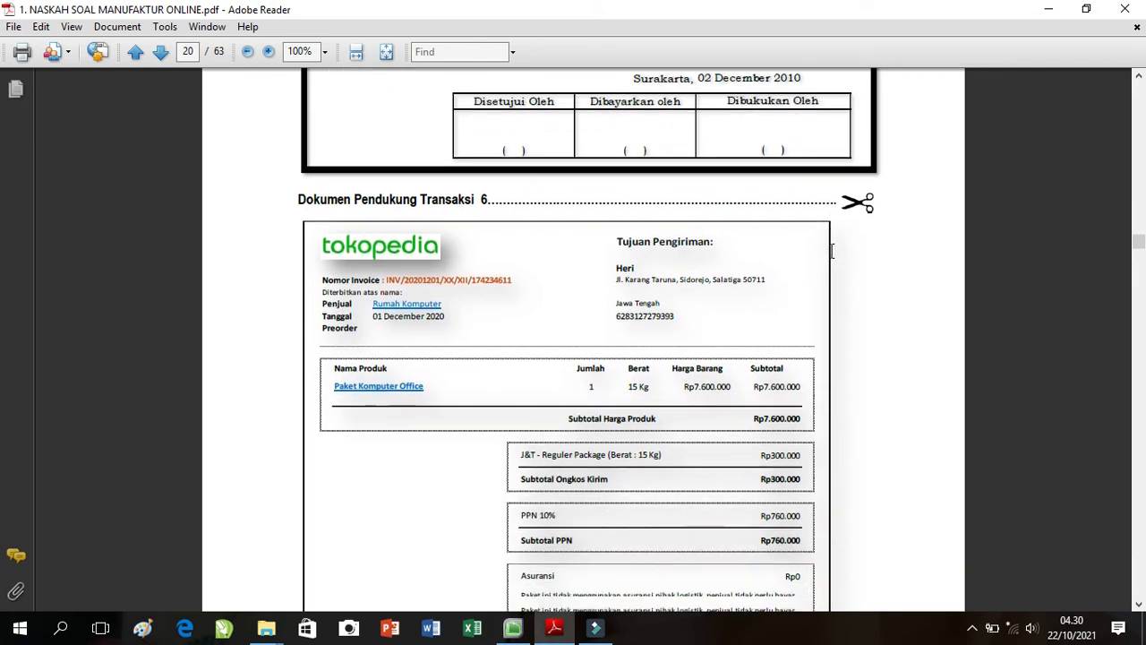
scroll(832, 252, down, 1)
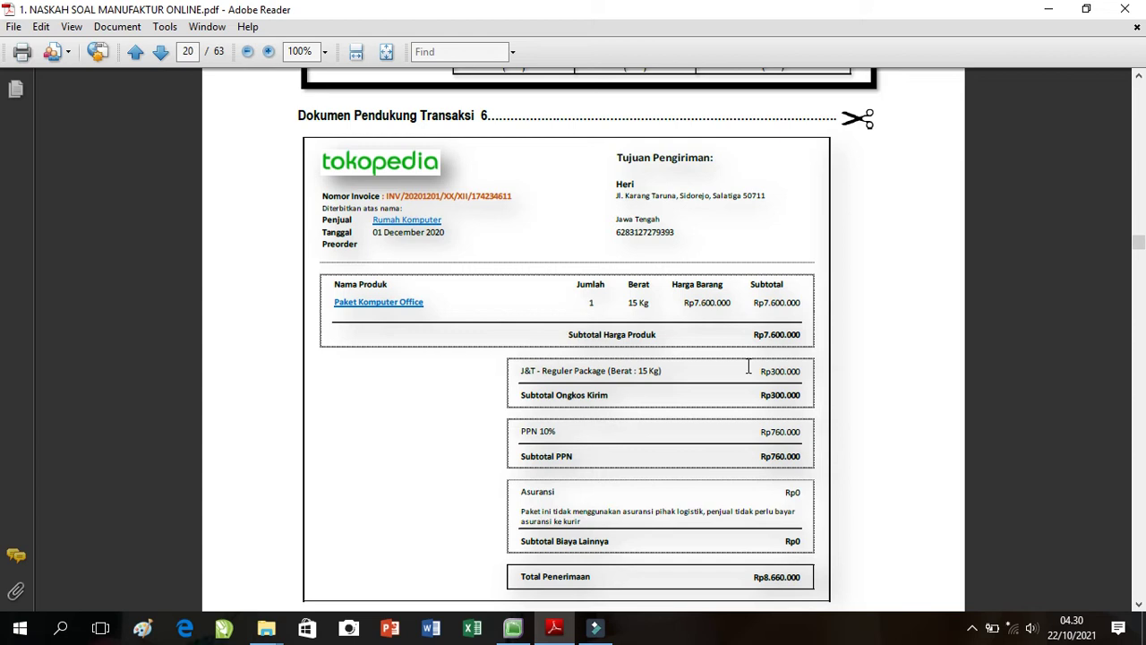
scroll(748, 367, down, 1)
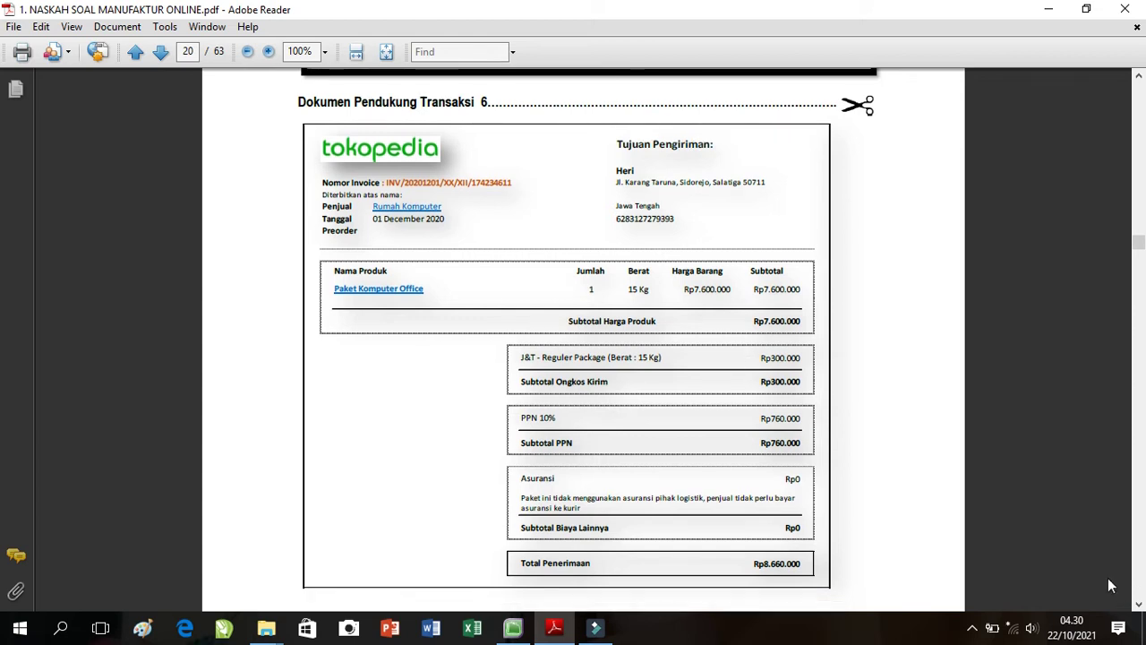
Step: Examine the tax invoice and the J&T shipping label that belong to Transaksi 6
scroll(770, 546, down, 10)
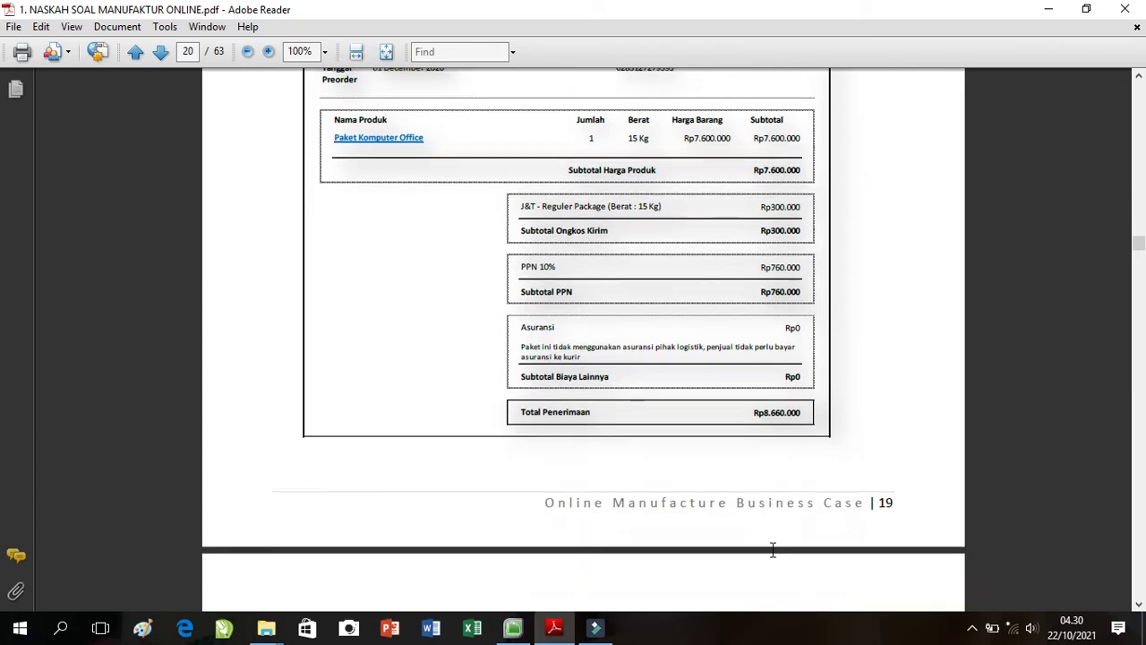
scroll(773, 551, down, 3)
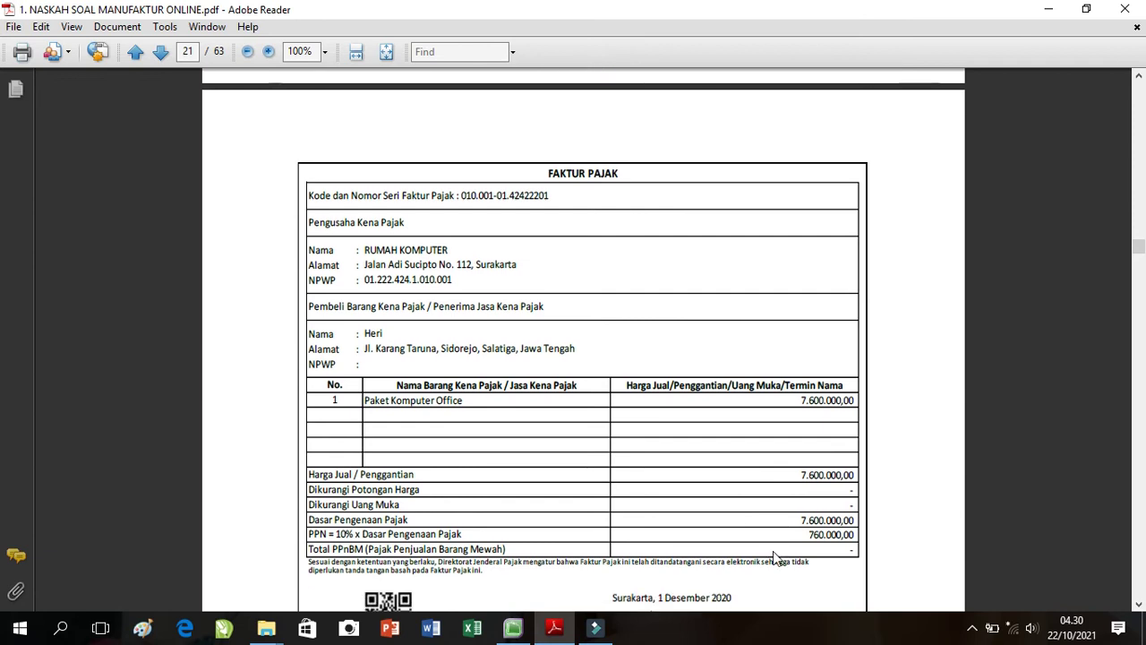
click(579, 85)
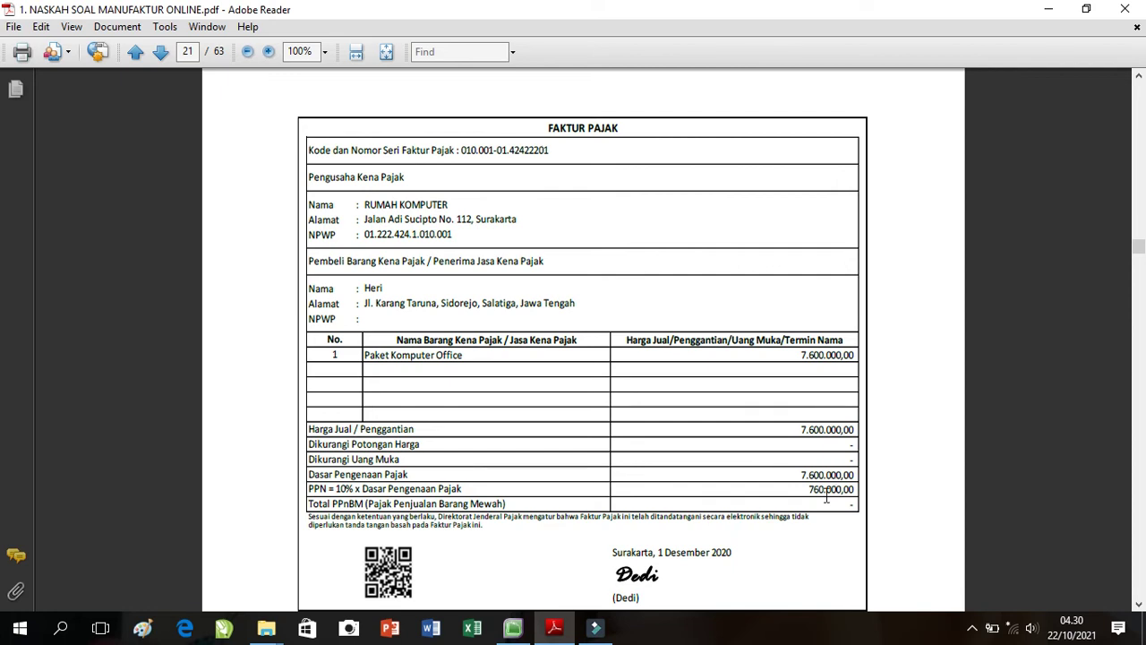
scroll(826, 496, down, 5)
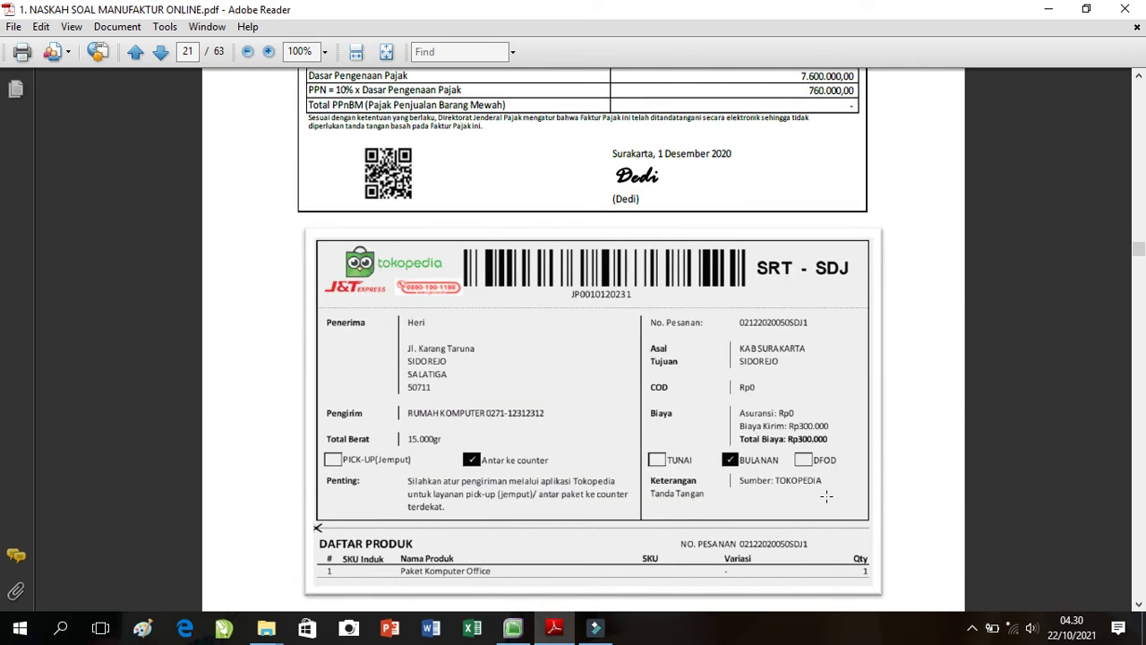
scroll(826, 497, down, 1)
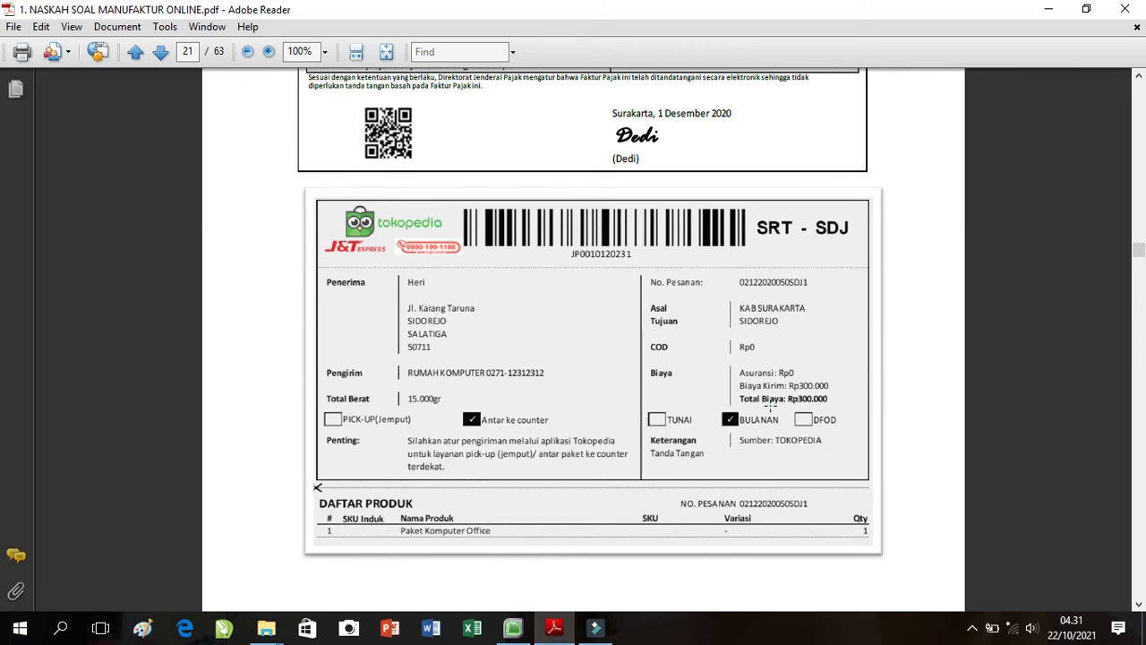
click(767, 412)
click(921, 466)
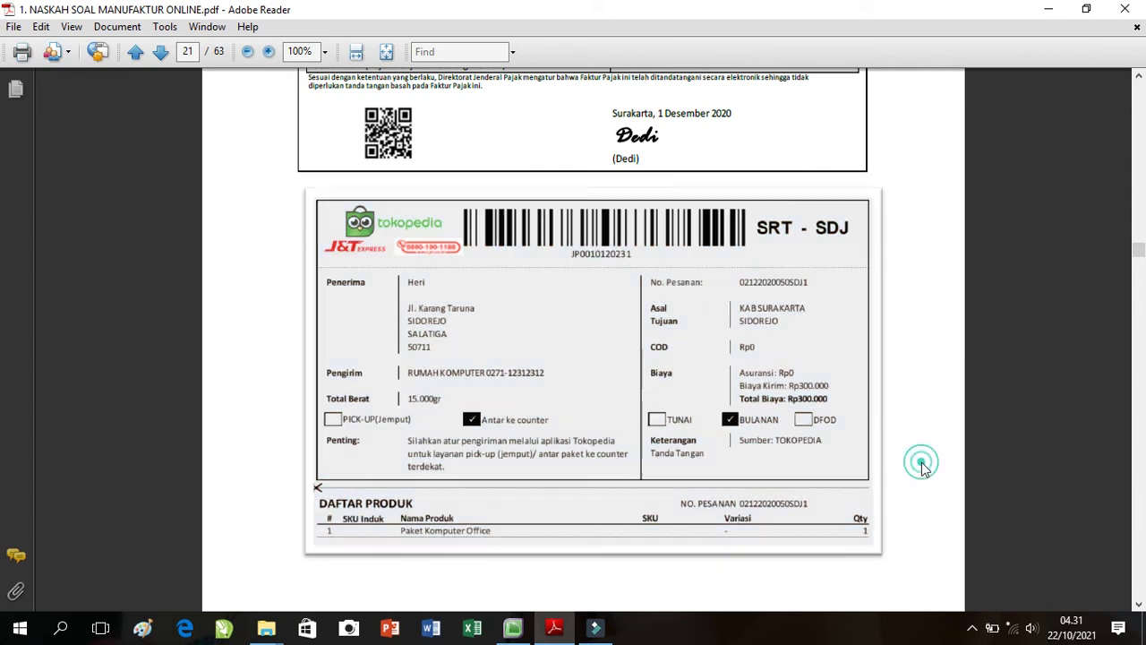
Step: Look ahead to the Transaksi 7 cash payment voucher and return to the Transaksi 6 finished goods receipt
scroll(925, 468, down, 5)
scroll(925, 468, down, 10)
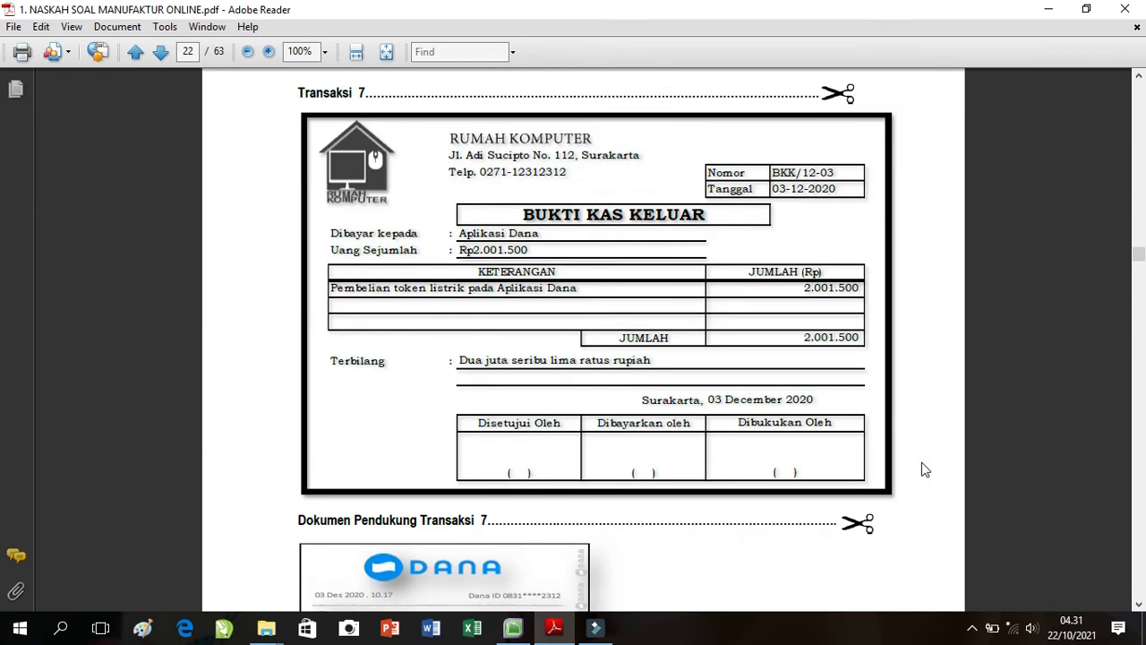
scroll(924, 469, up, 7)
scroll(925, 469, up, 5)
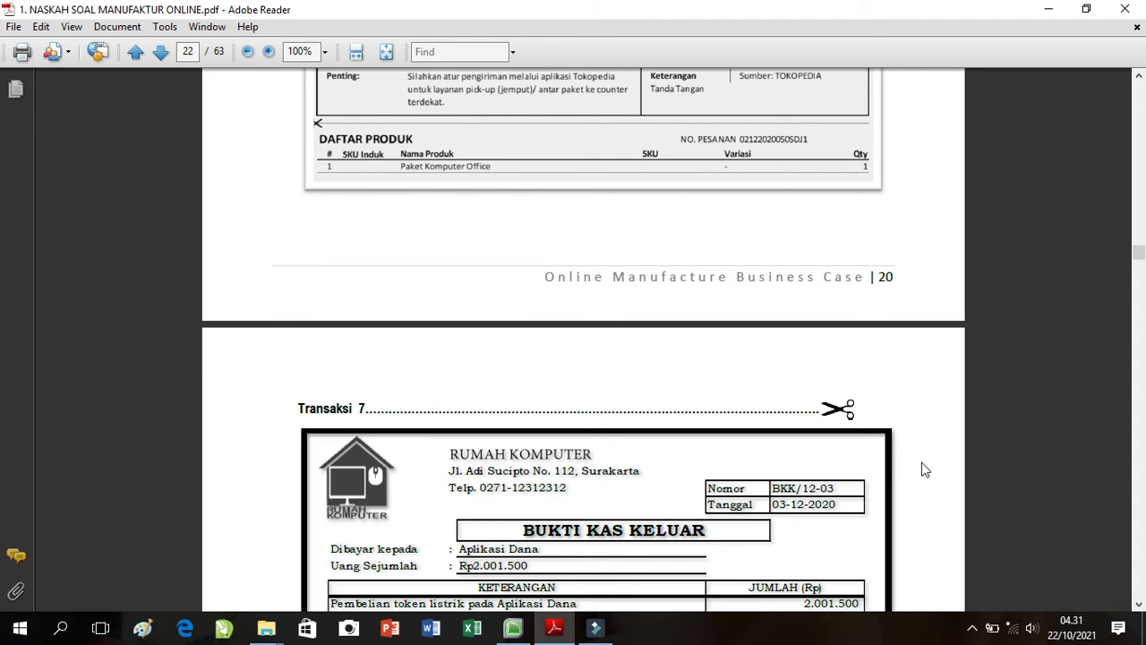
scroll(925, 468, up, 15)
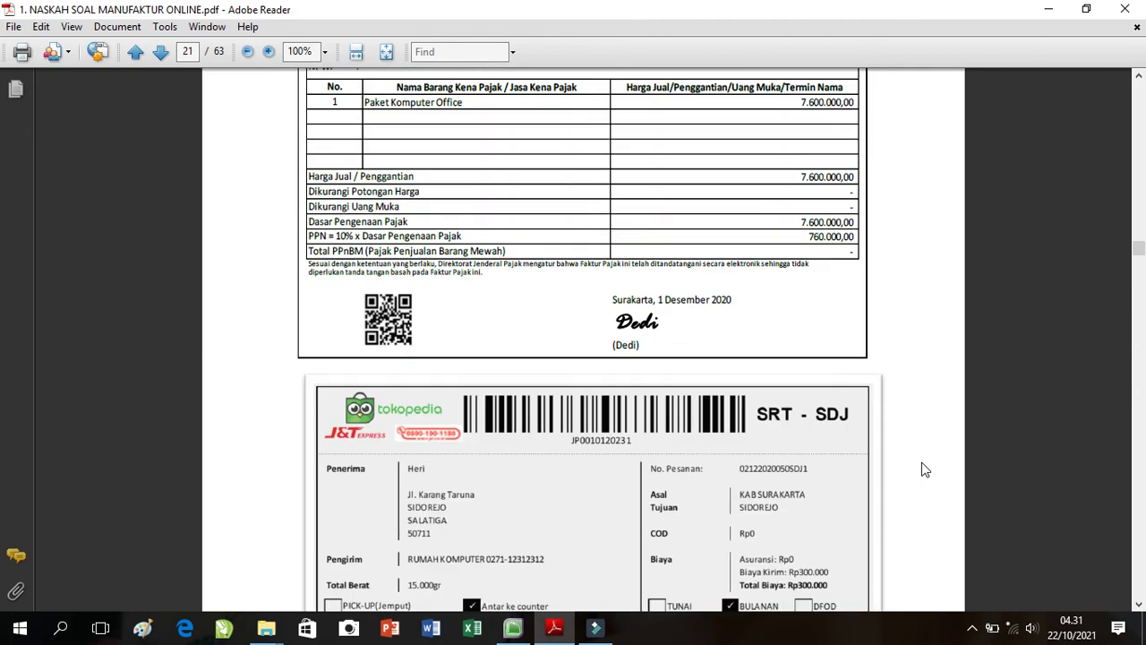
scroll(925, 468, up, 20)
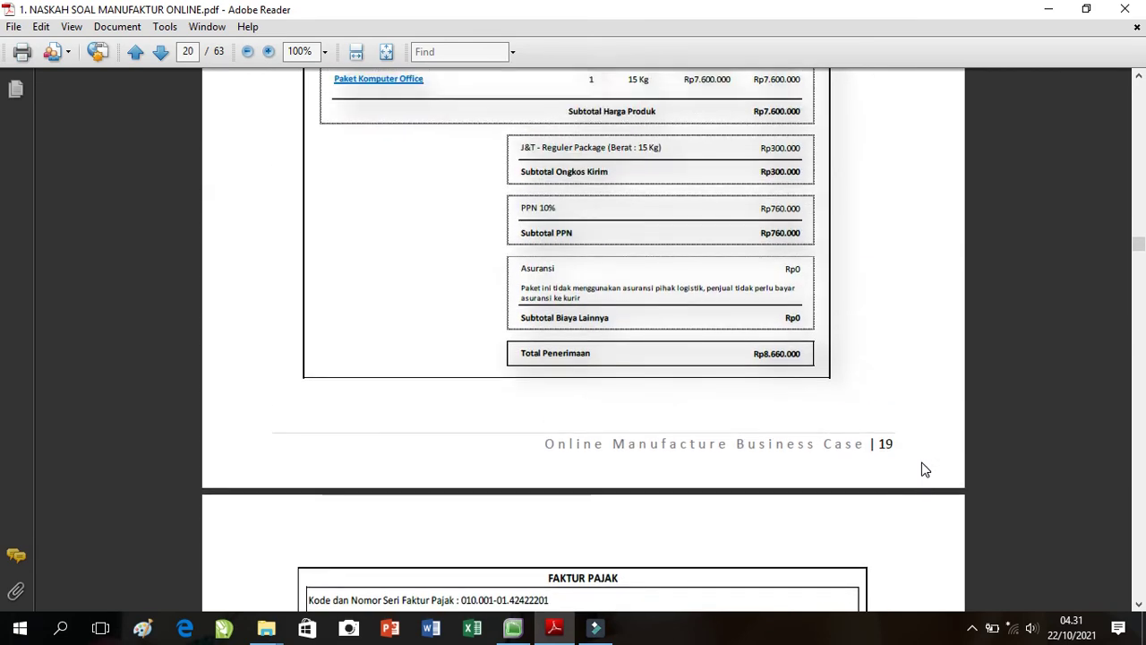
scroll(925, 468, up, 7)
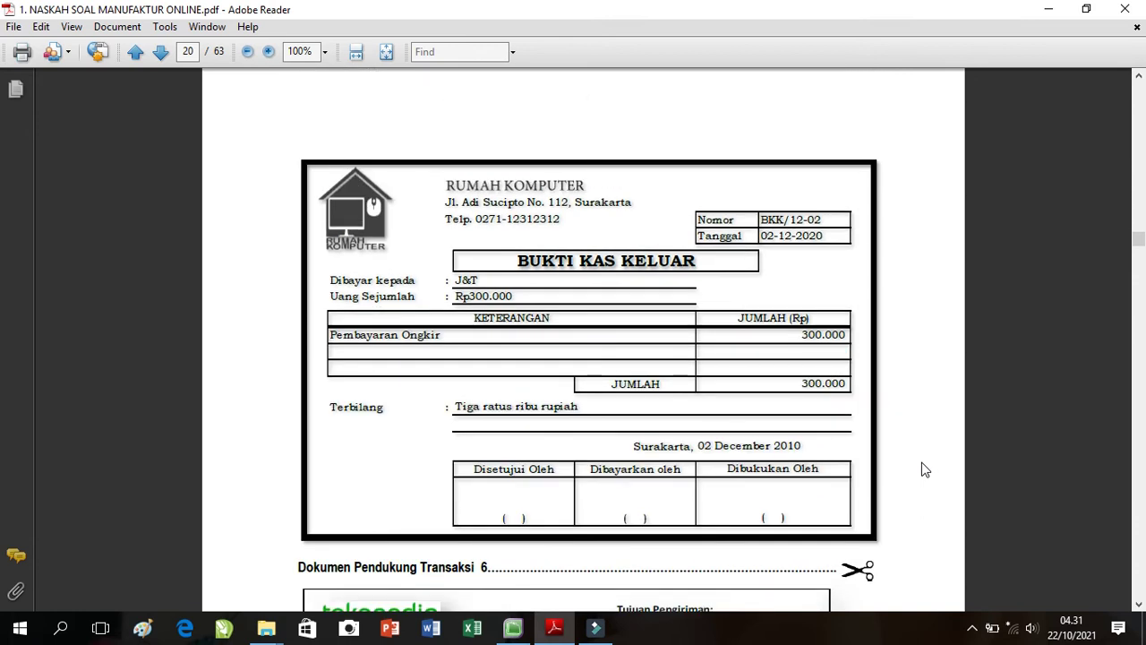
scroll(925, 468, up, 12)
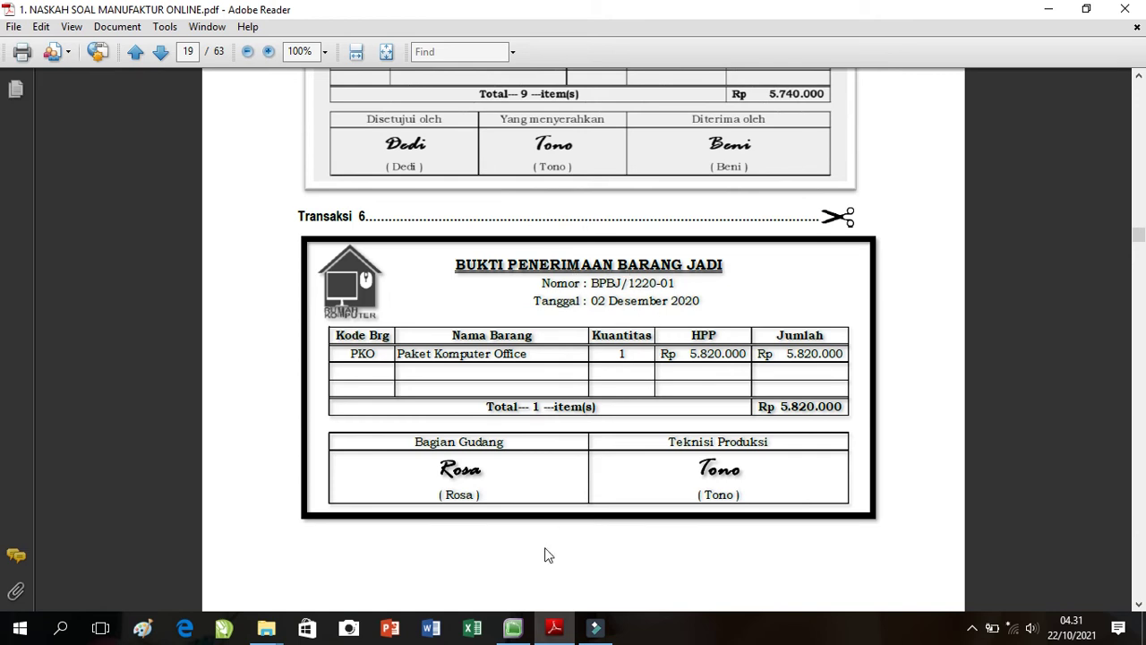
Step: Switch to MYOB, start an inventory adjustment, check the receipt number in the PDF and set the inventory journal number to BPNJ/01
click(513, 631)
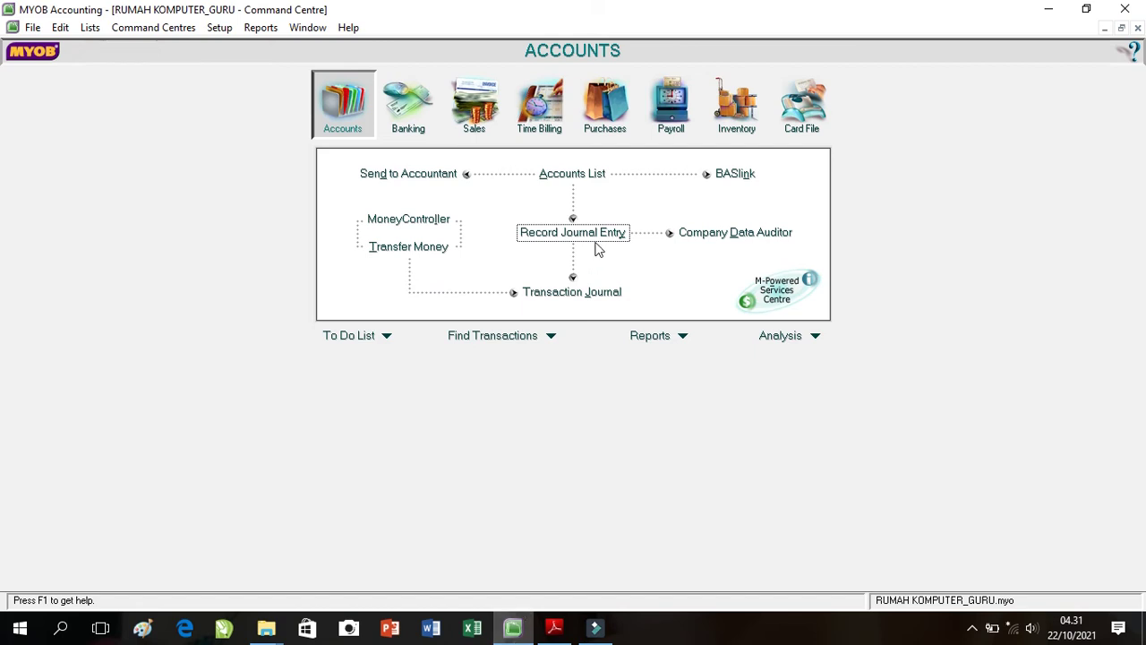
click(748, 99)
click(740, 167)
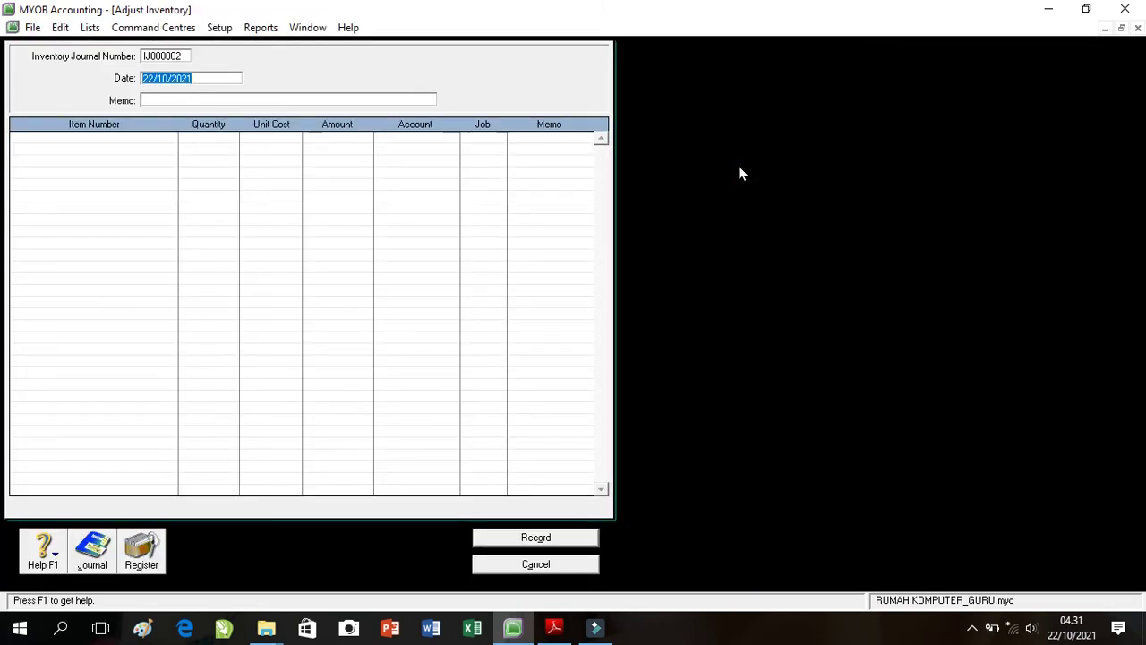
click(173, 56)
click(553, 627)
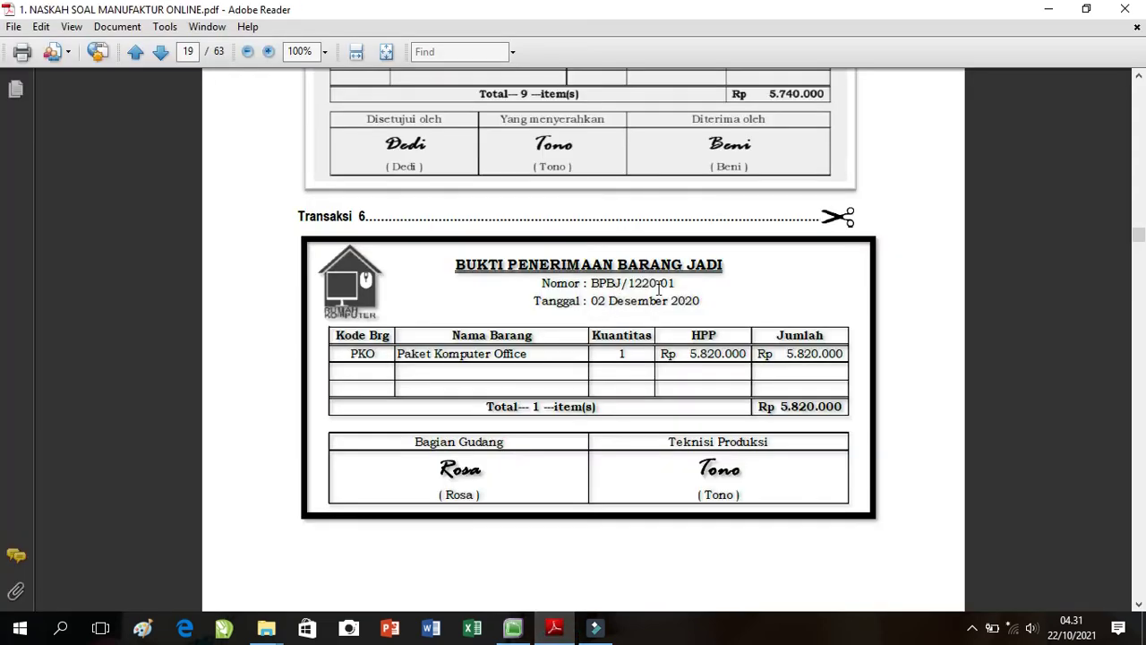
click(515, 627)
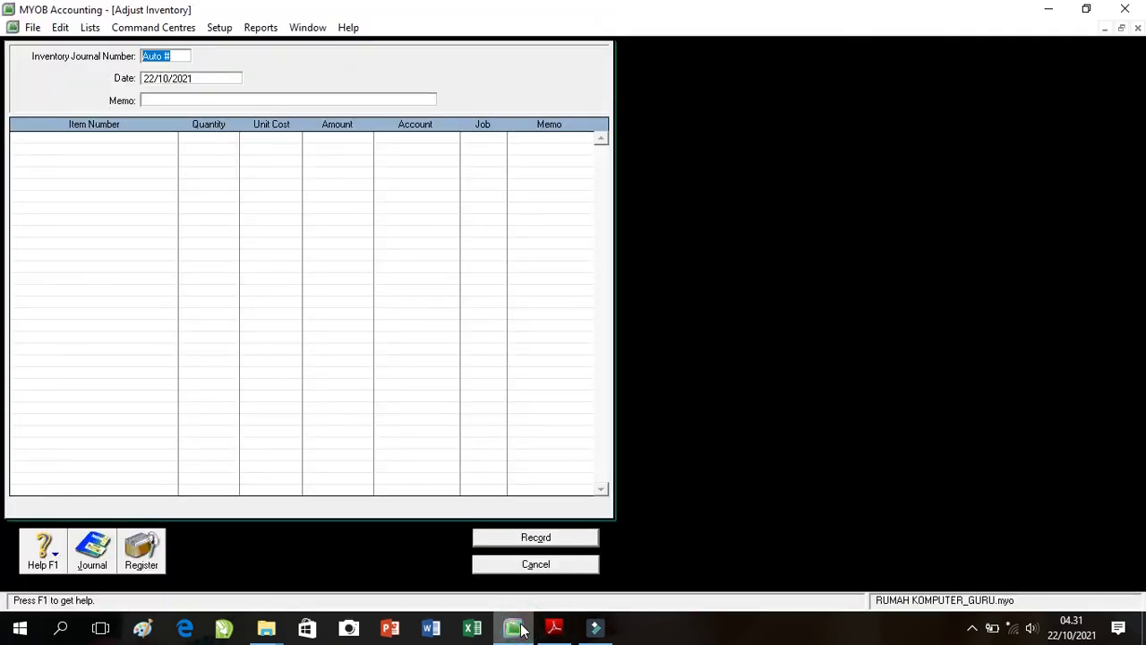
text(BPNJ/01)
key(Tab)
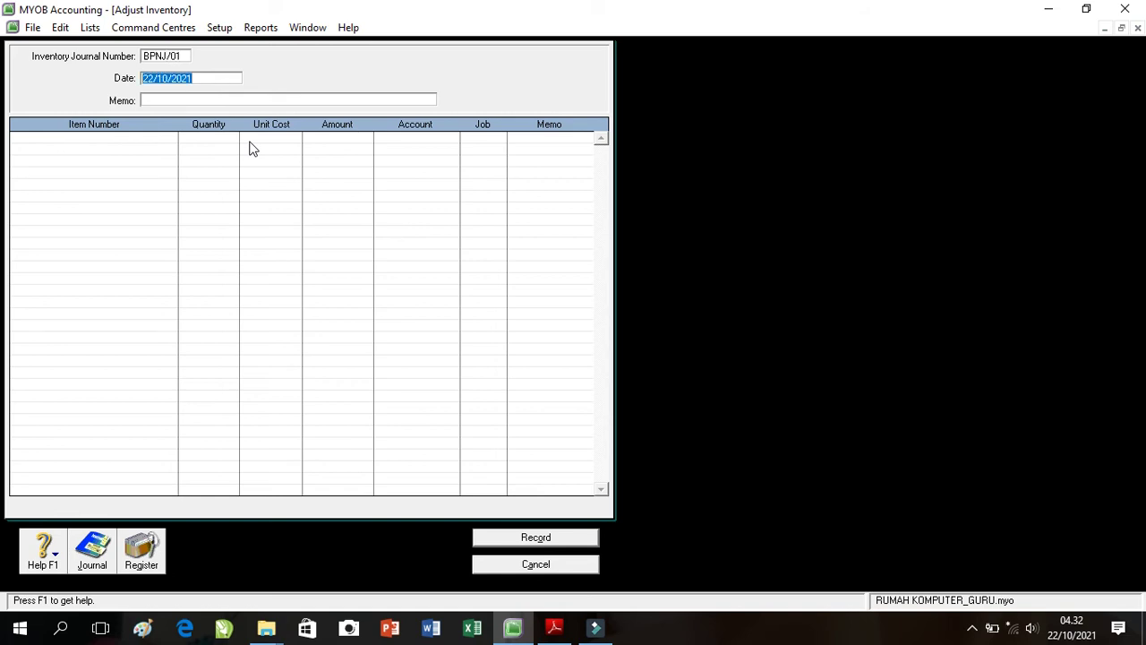
Step: Date the adjustment 02/12/2020 and enter a memo recognising the customer's completed order, reading "Pengakuan pesanan", the customer's name, "yang sudah selesai"
text(2/12/20)
key(Tab)
text(Peng)
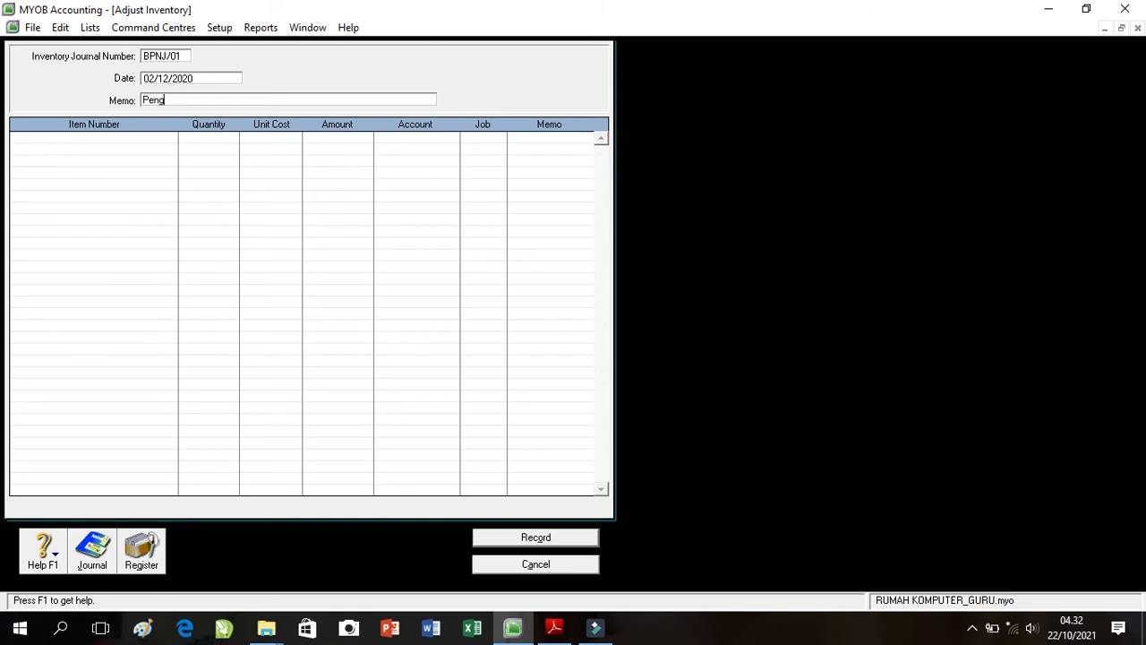
text(akuan pesanan Tn Heri yang)
text(sudah selesai)
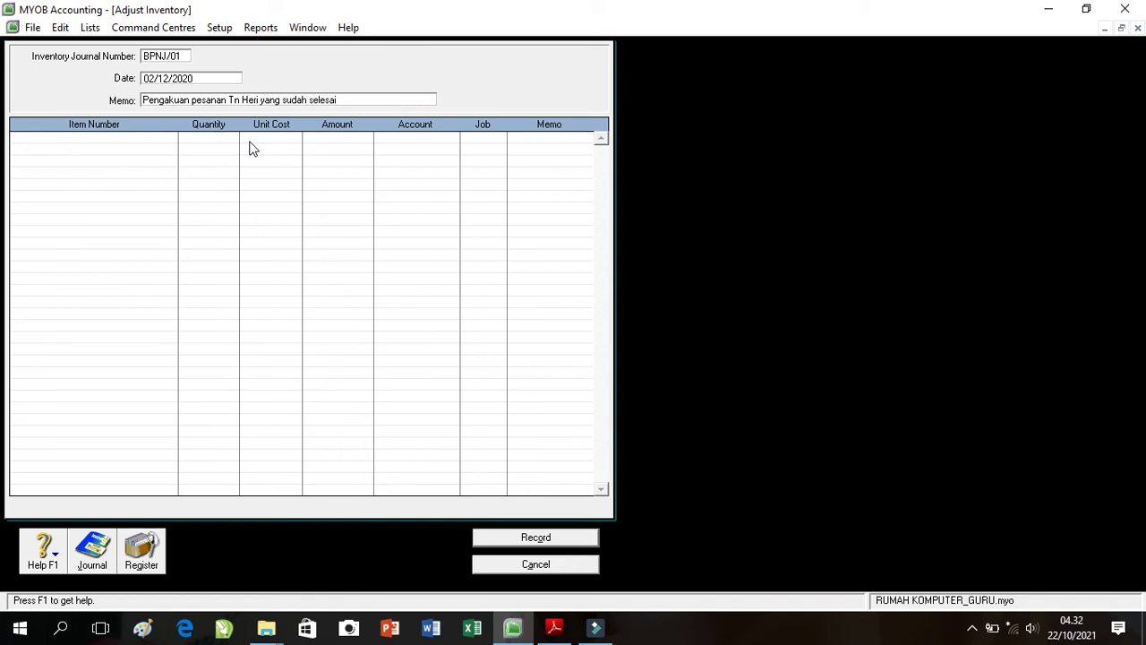
Step: Add an adjustment line for item PKO with quantity 1 and unit cost Rp0
click(148, 139)
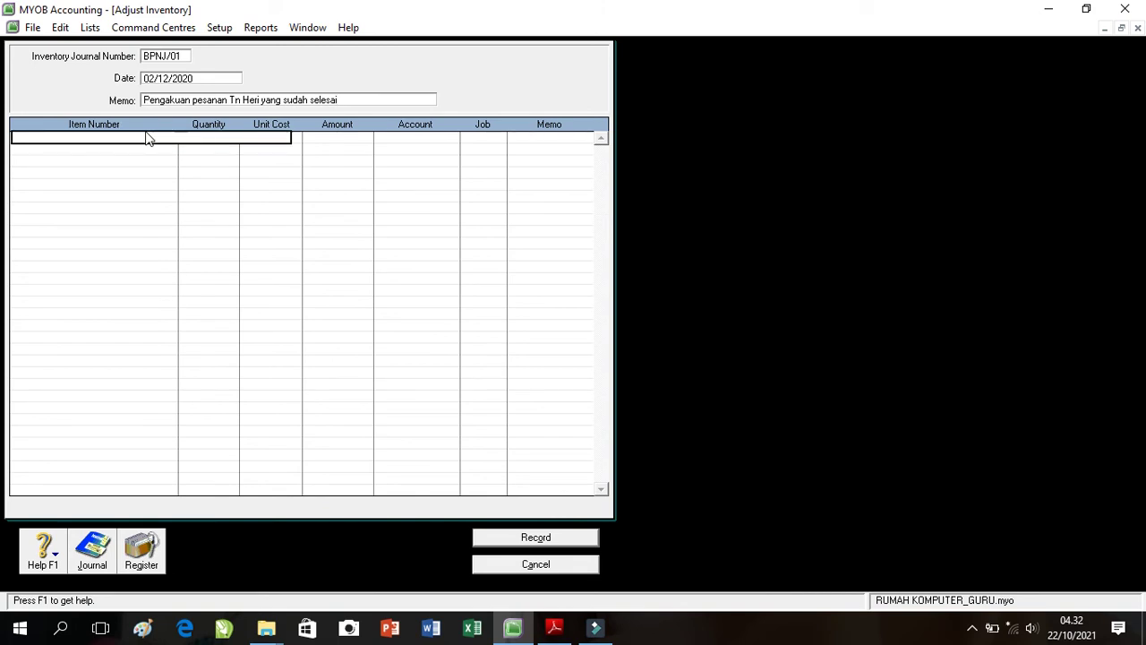
text(PKO)
key(Return)
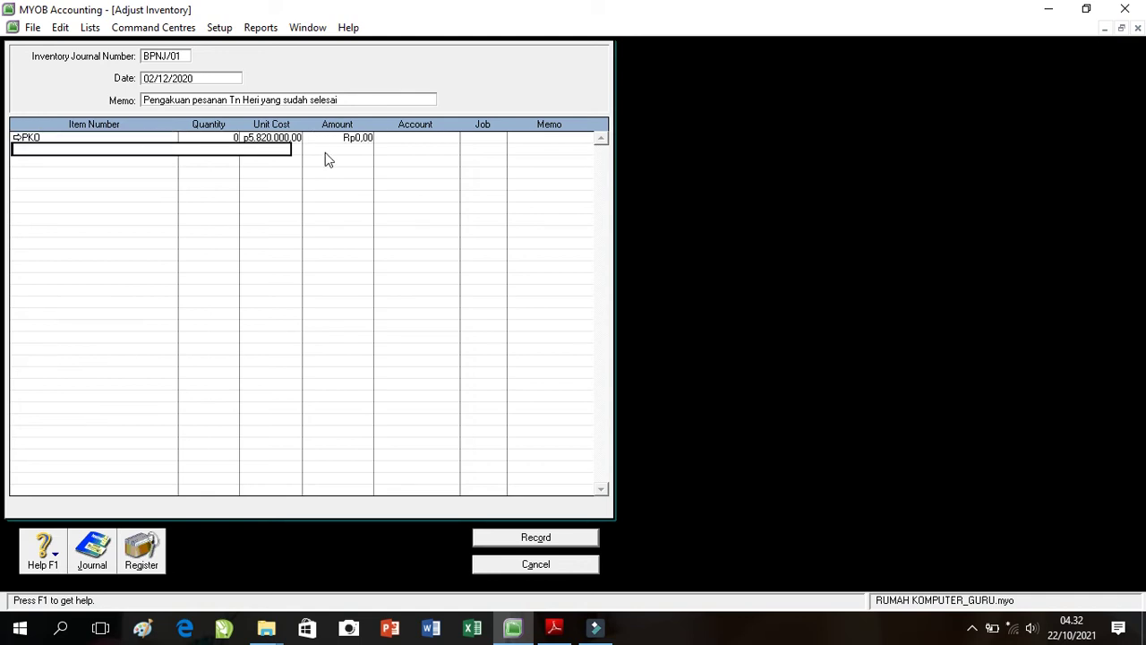
click(227, 139)
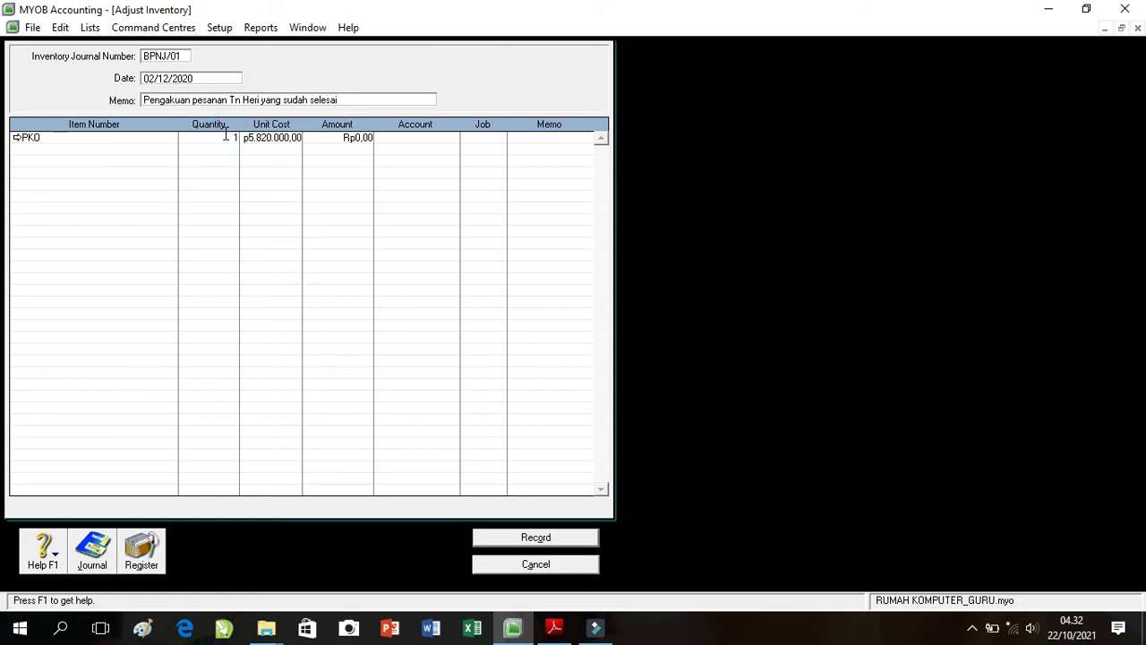
click(276, 140)
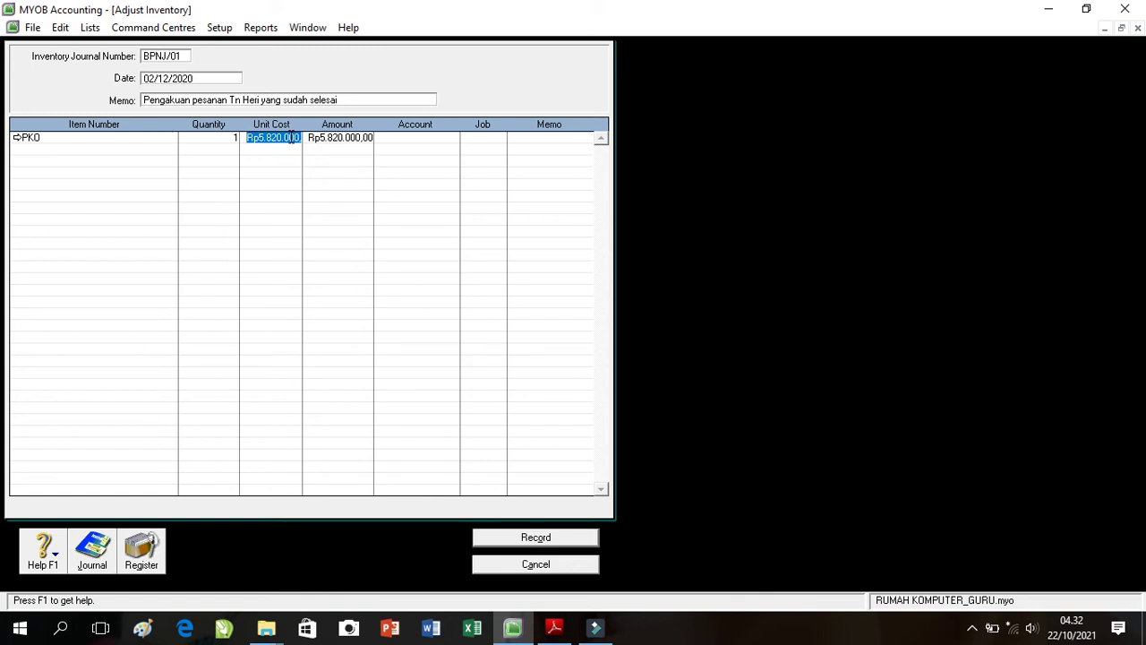
text(0)
key(Tab)
key(Tab)
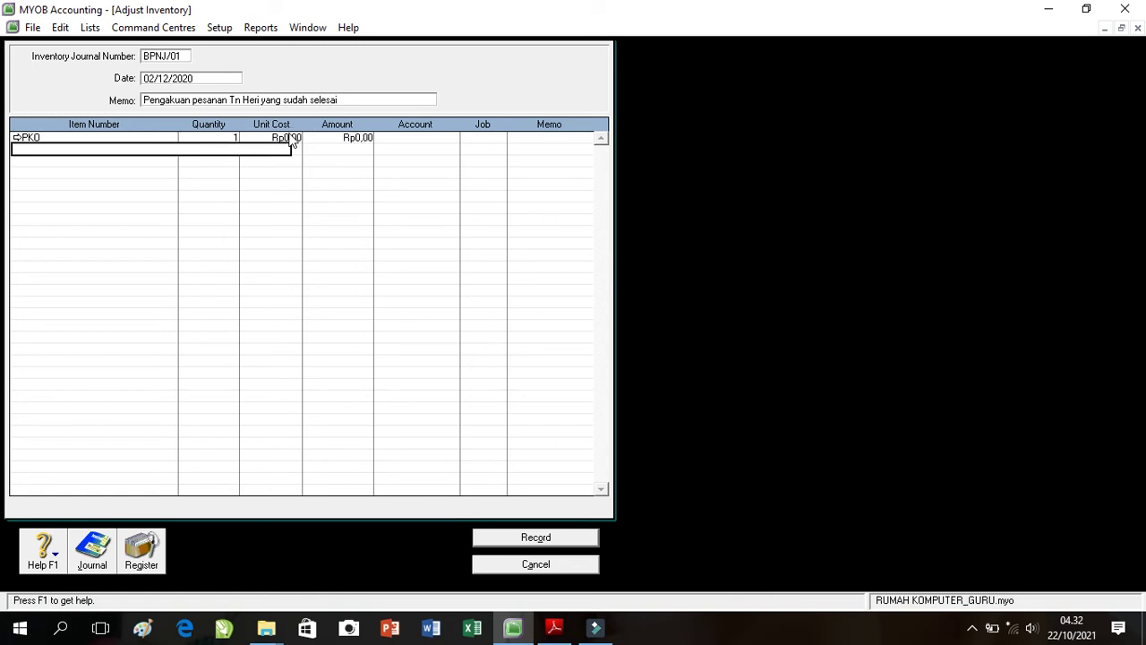
Step: Add a second adjustment line for item PKO and go to its amount
text(PKO)
key(Return)
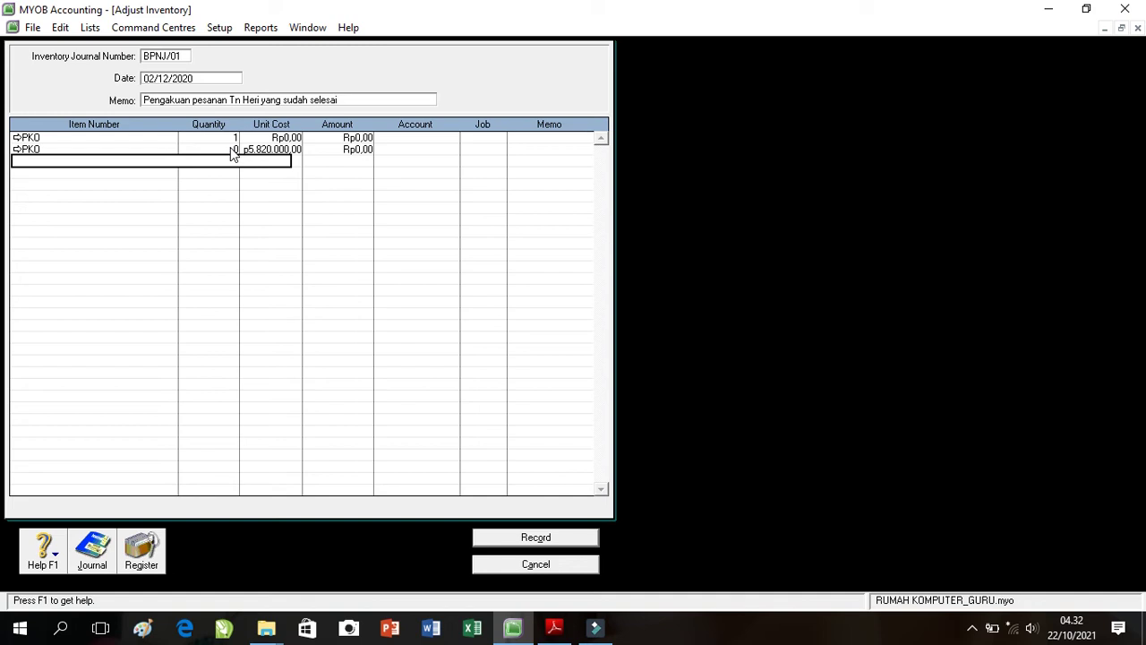
click(327, 149)
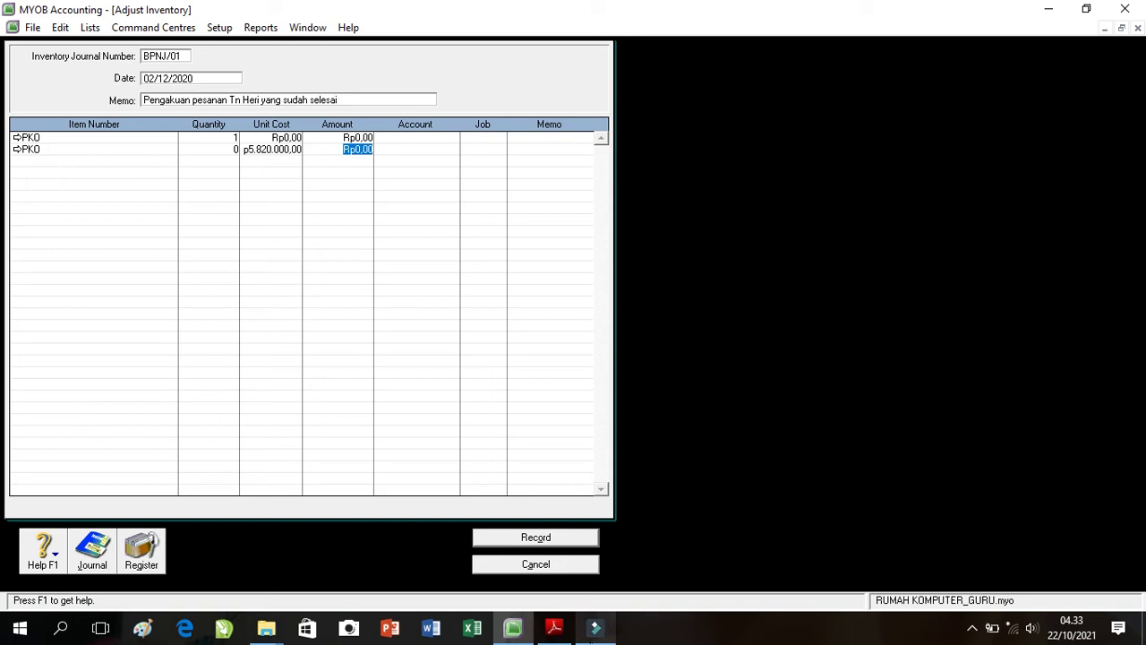
Step: Look through the case PDF's transaction documents for the Paket Komputer Office cost breakdown in the Transaksi 5 production cost card
click(554, 628)
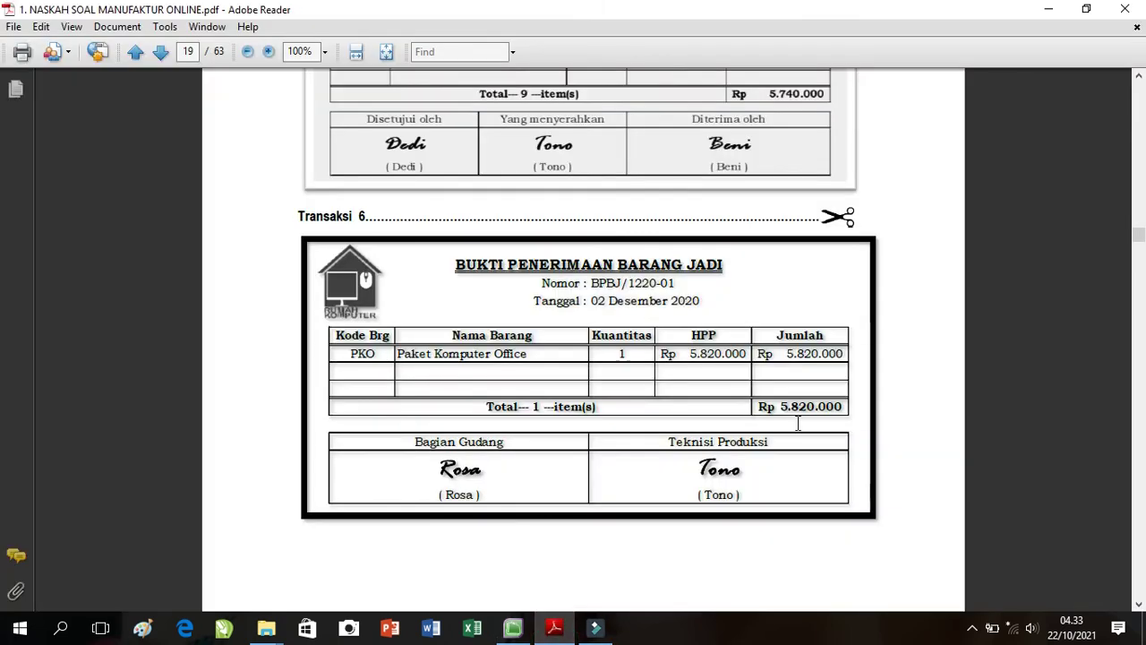
scroll(1093, 434, down, 15)
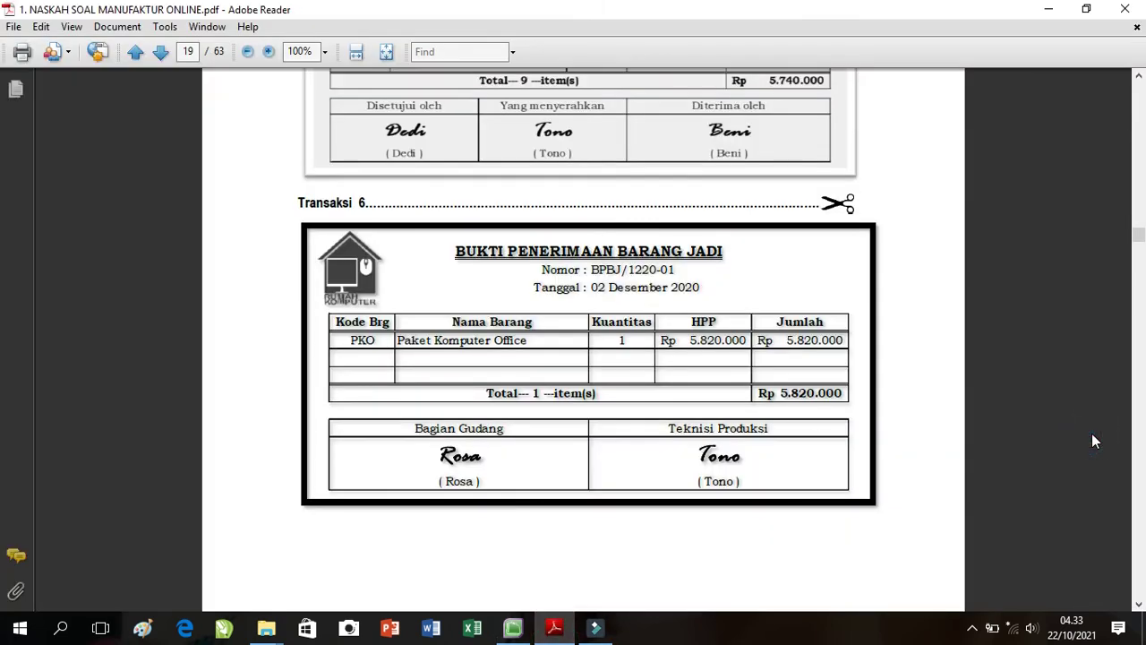
scroll(1091, 433, down, 15)
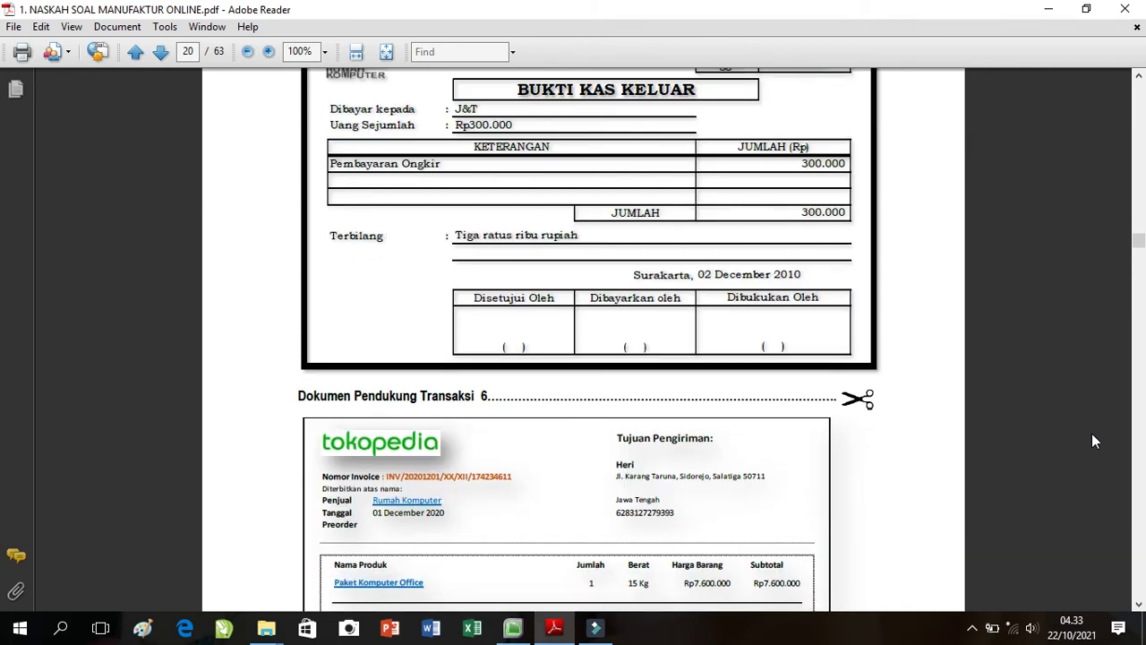
scroll(1091, 433, down, 6)
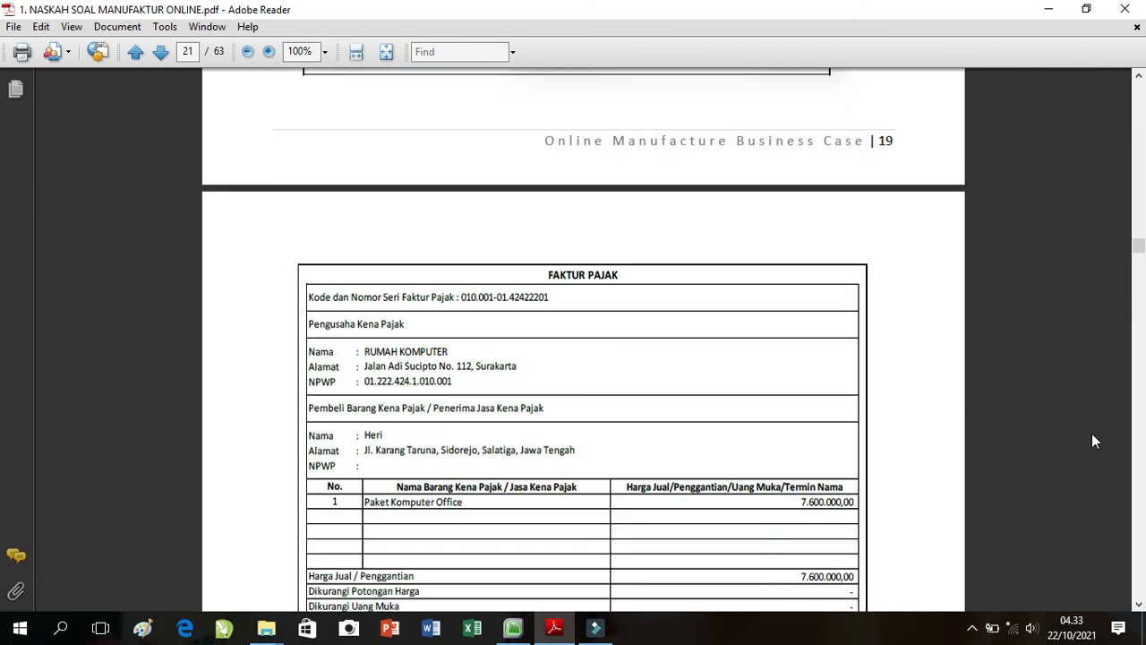
scroll(1092, 433, down, 12)
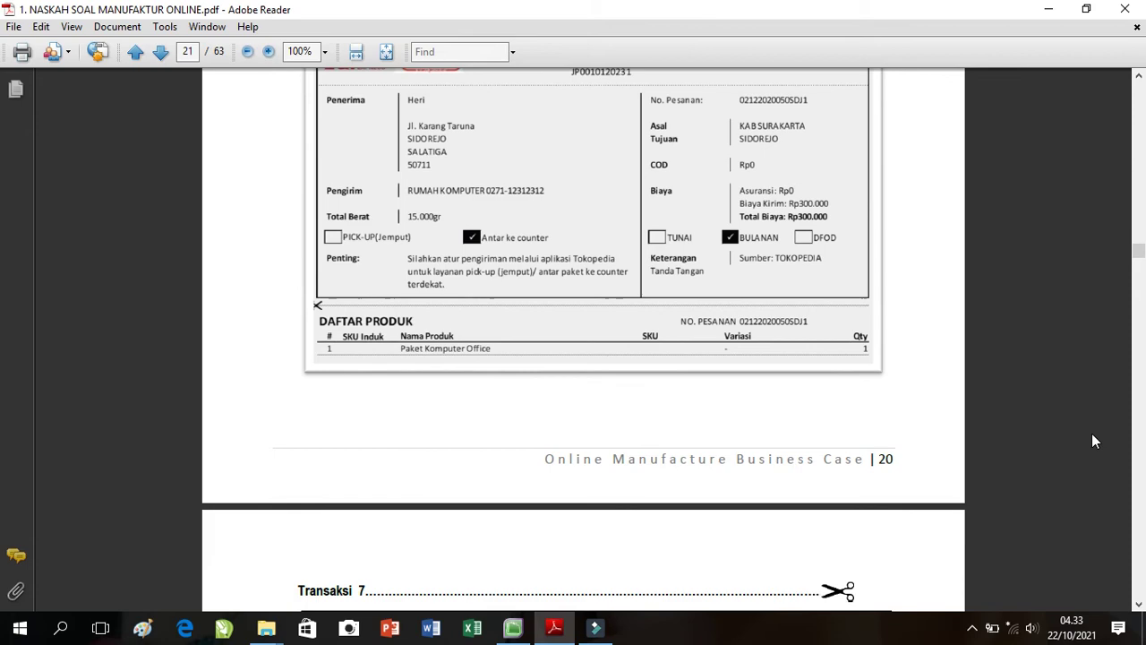
scroll(1091, 434, down, 4)
scroll(1092, 434, up, 15)
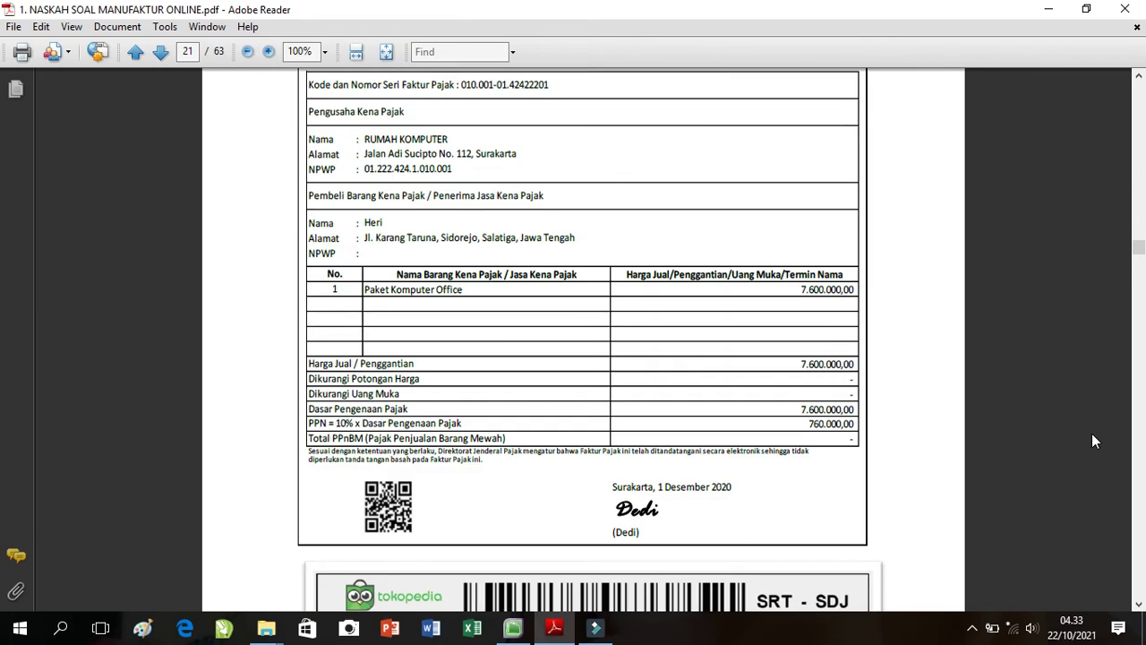
scroll(1091, 433, up, 5)
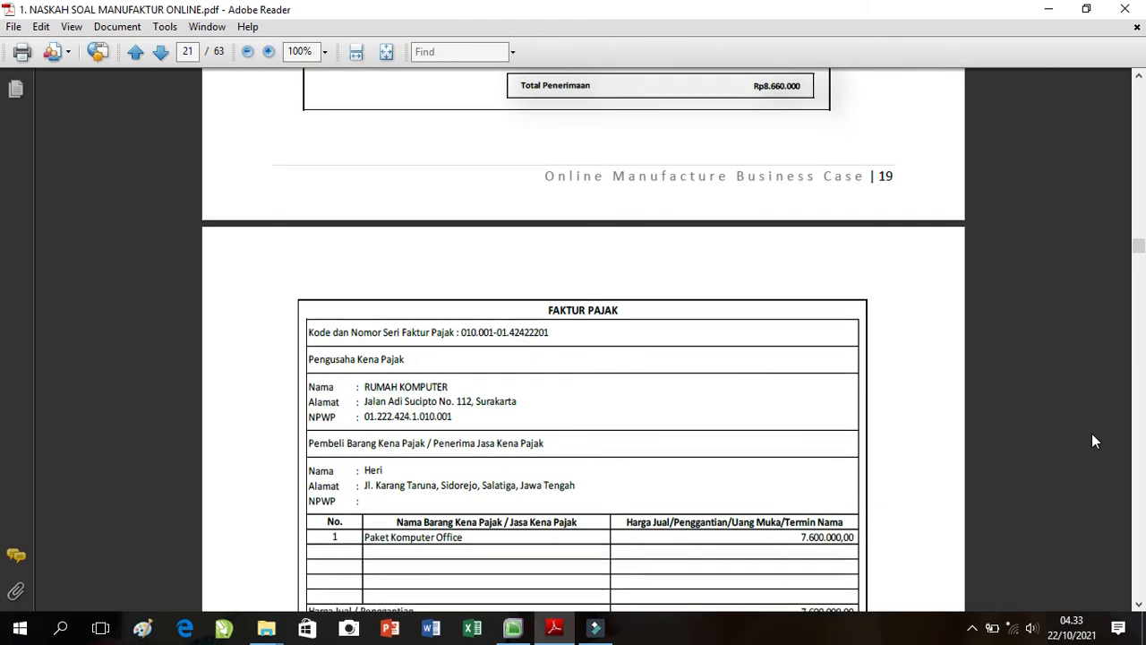
scroll(1093, 438, up, 20)
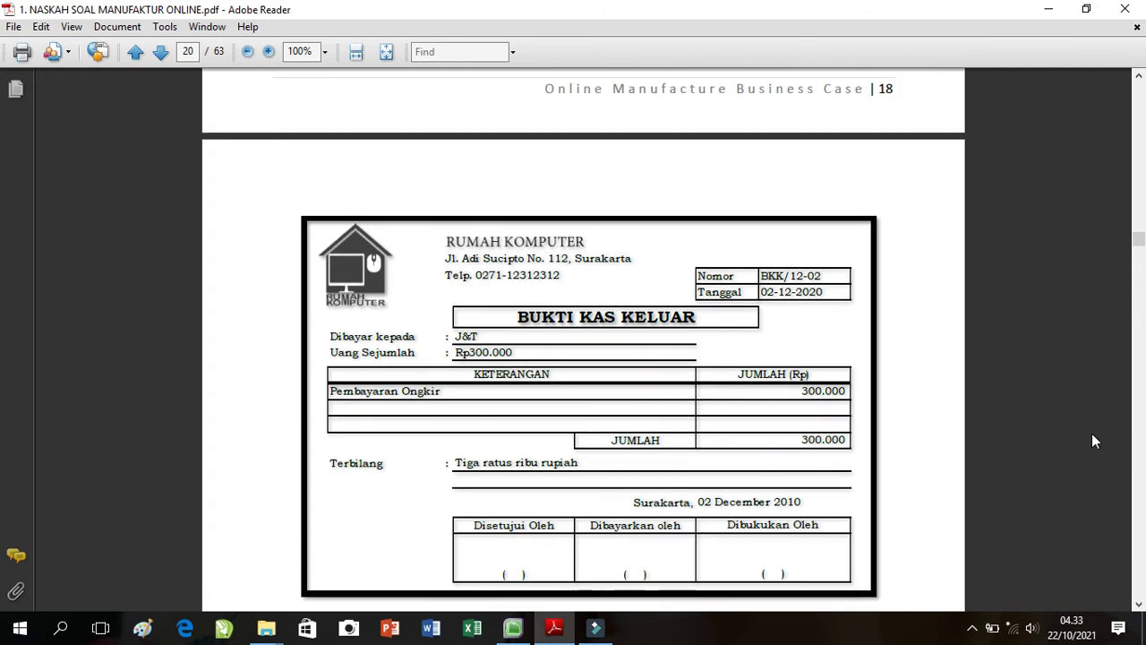
scroll(1091, 433, up, 15)
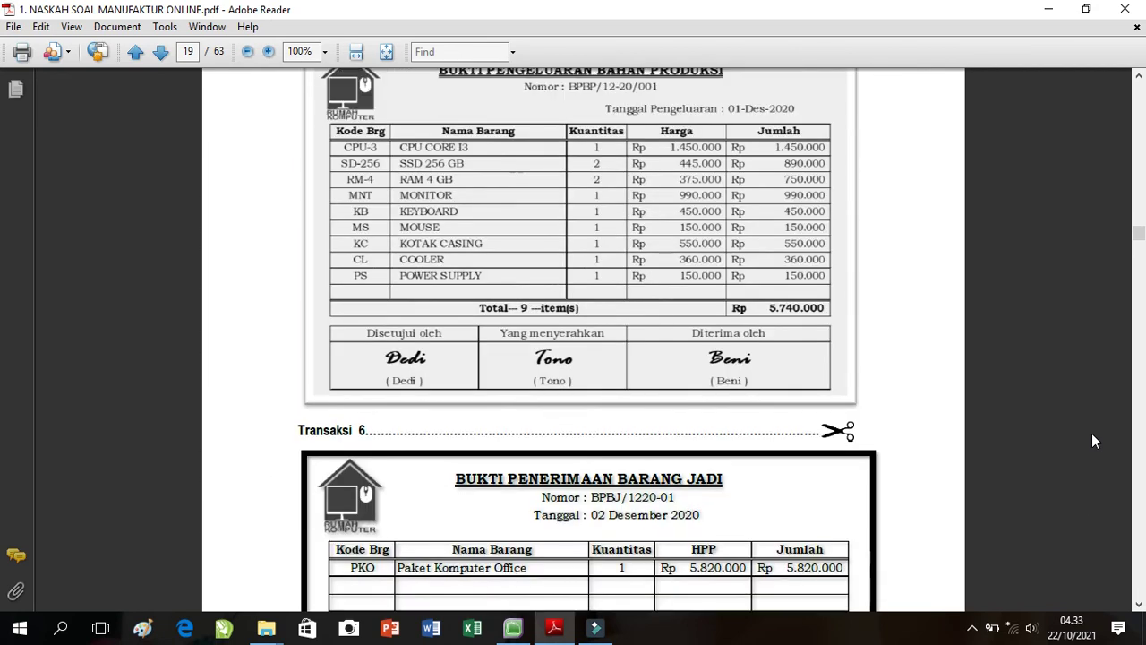
scroll(1092, 433, up, 15)
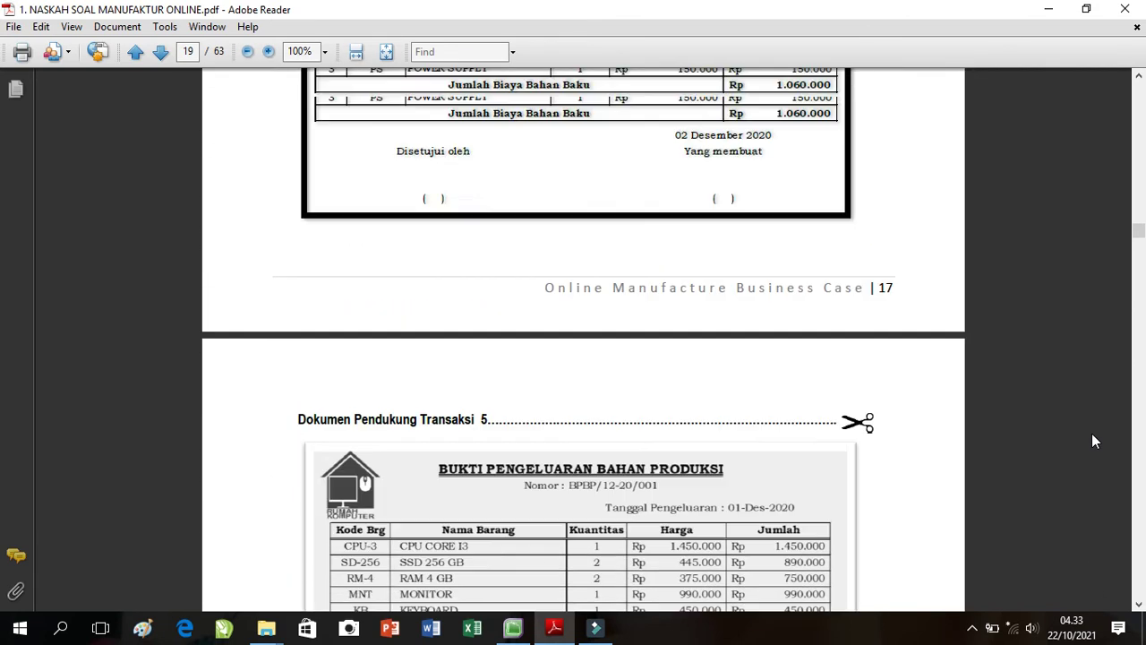
scroll(1091, 434, up, 5)
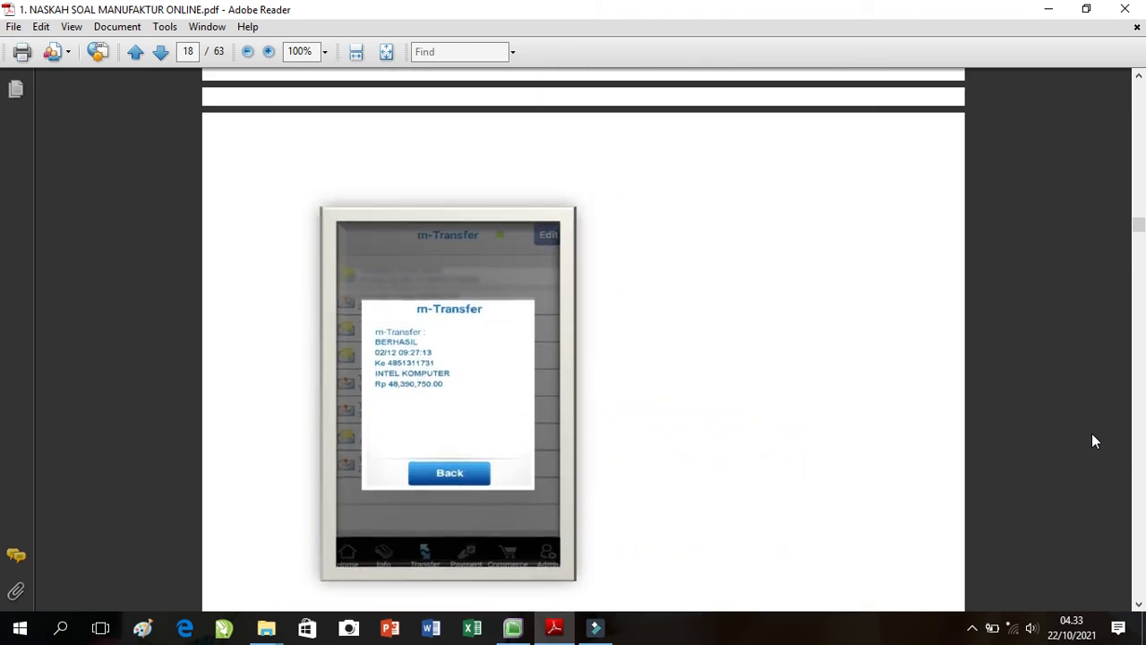
scroll(1091, 441, up, 10)
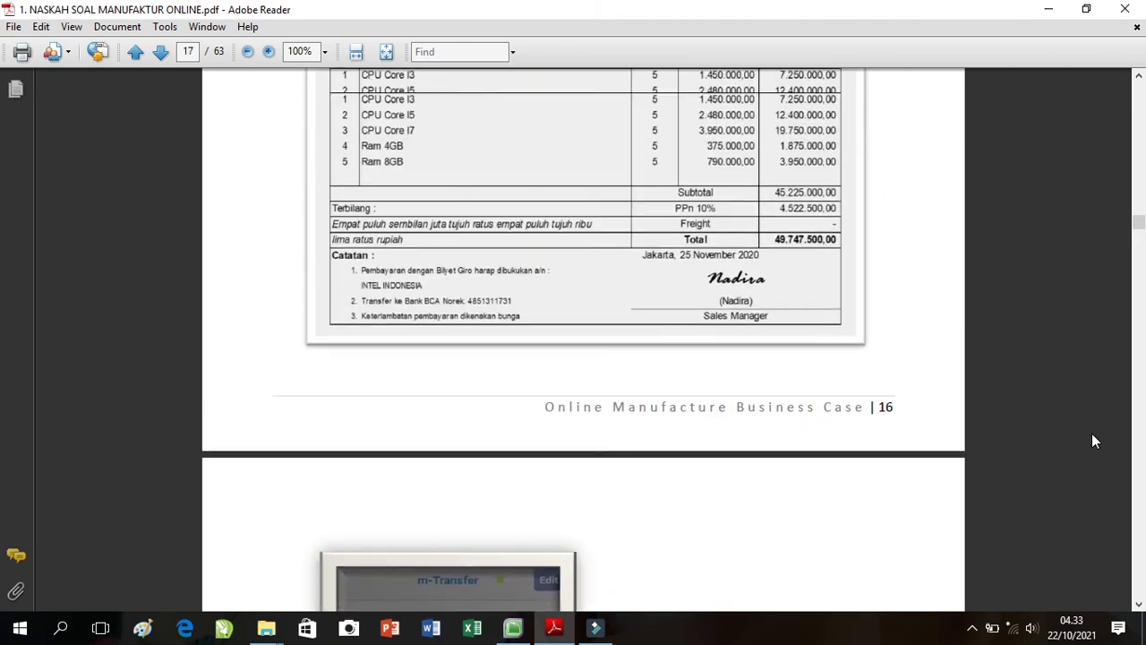
scroll(1092, 440, up, 8)
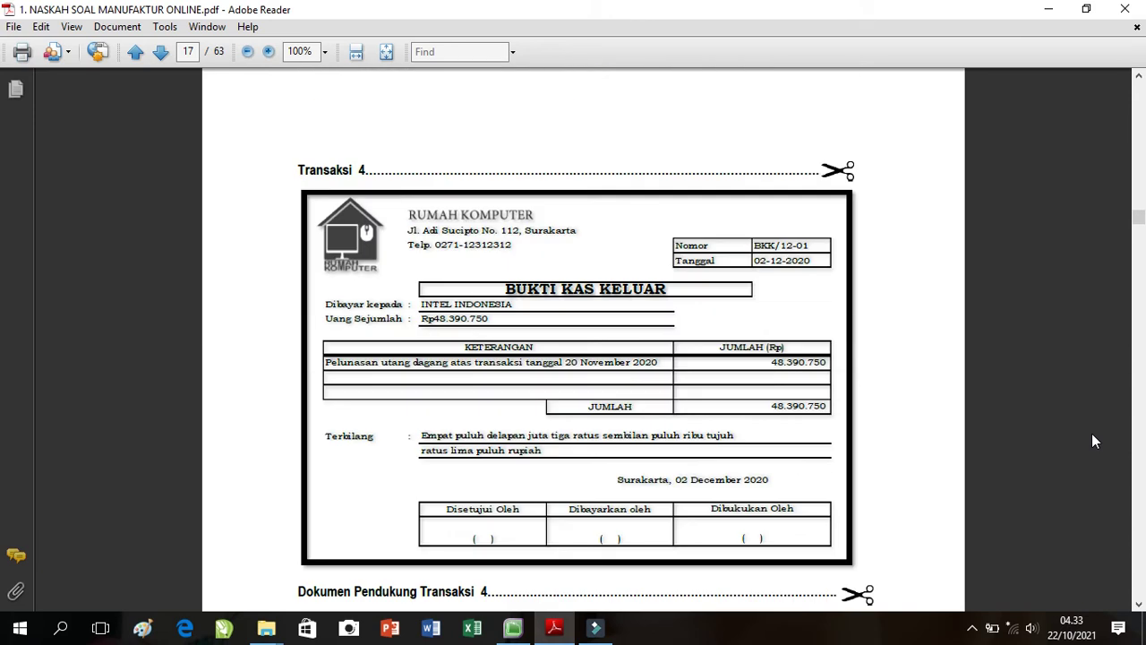
scroll(1093, 440, up, 8)
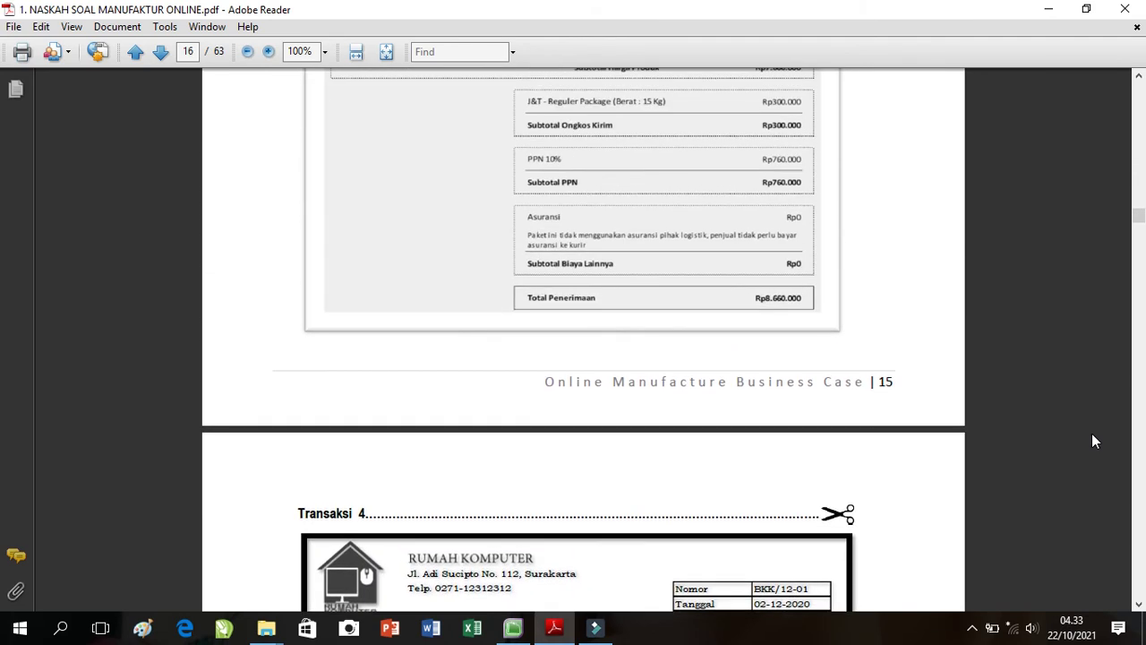
scroll(1092, 441, up, 5)
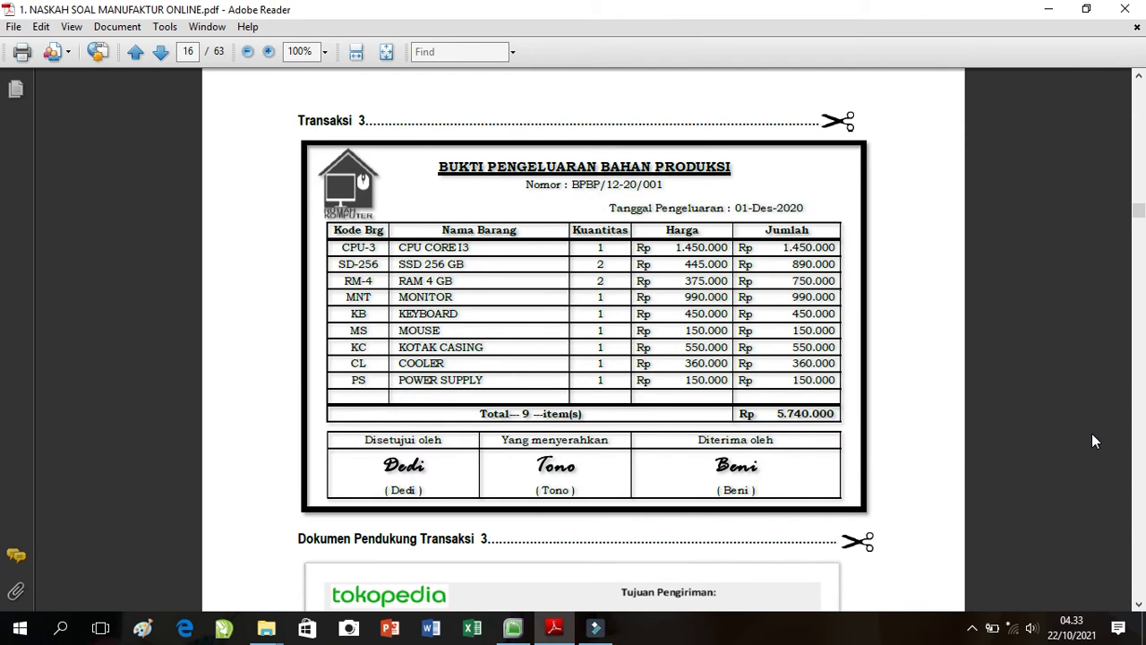
scroll(1092, 434, down, 10)
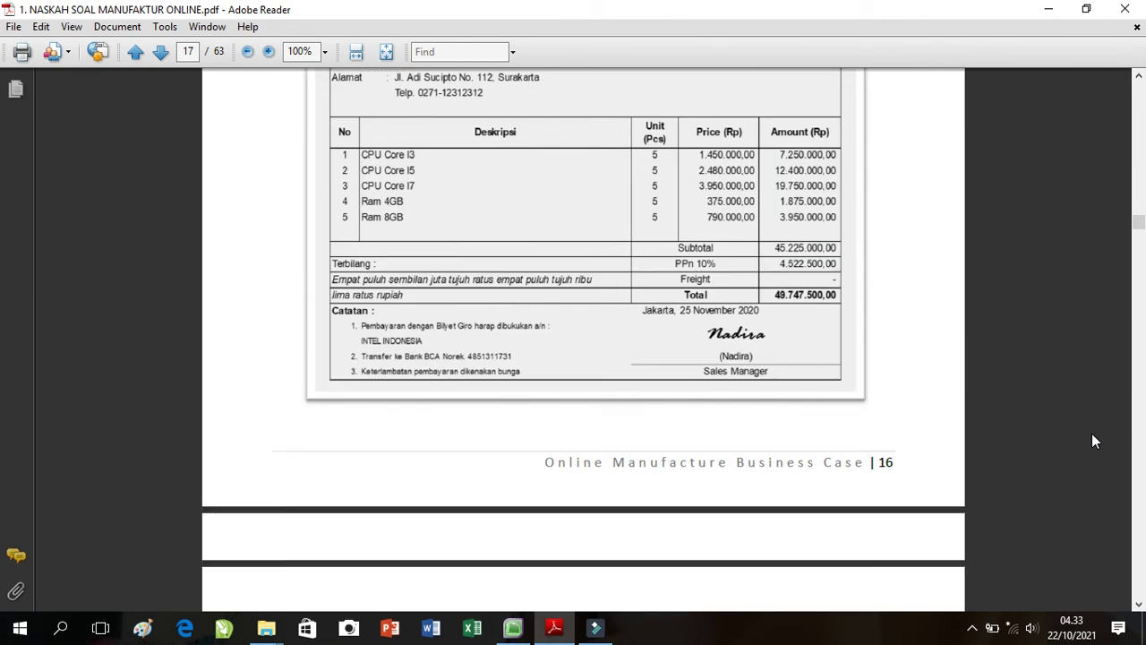
scroll(1092, 434, down, 8)
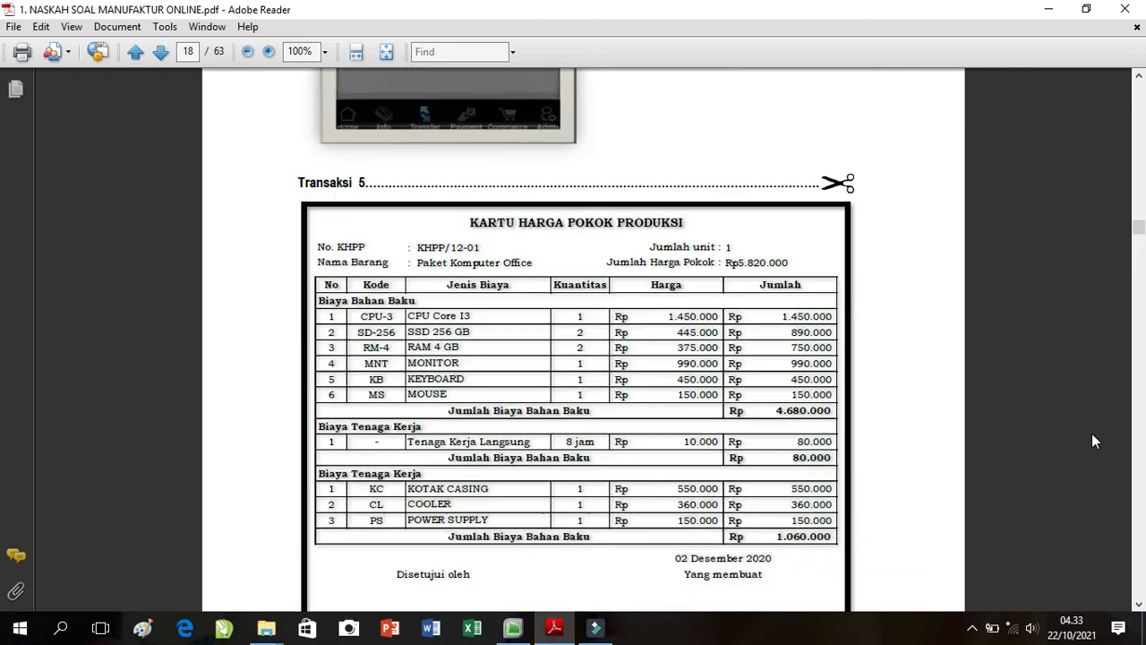
scroll(1093, 439, down, 4)
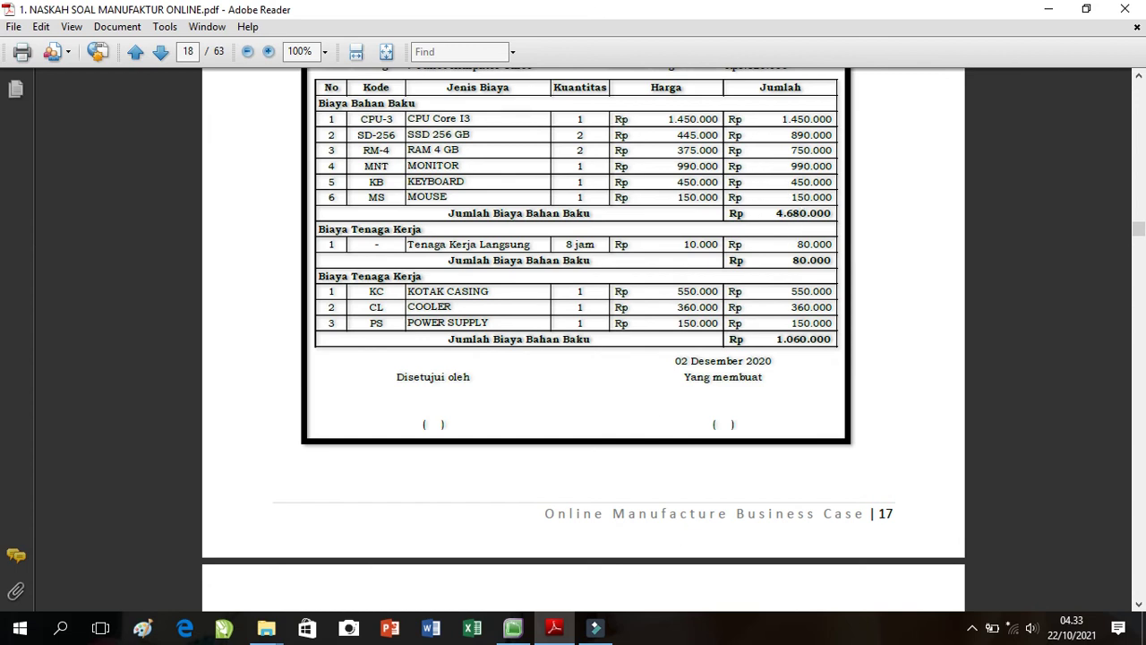
Step: Switch to MYOB and set the second PKO line's unit cost to Rp0 and its amount to Rp4.680.000
click(513, 630)
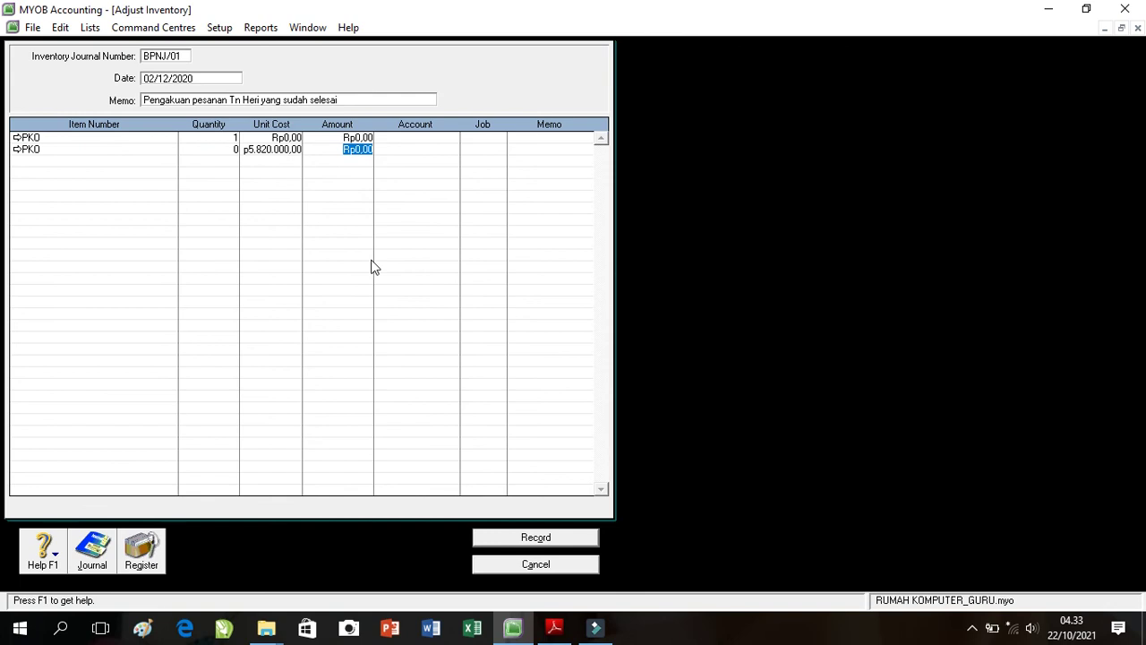
click(277, 150)
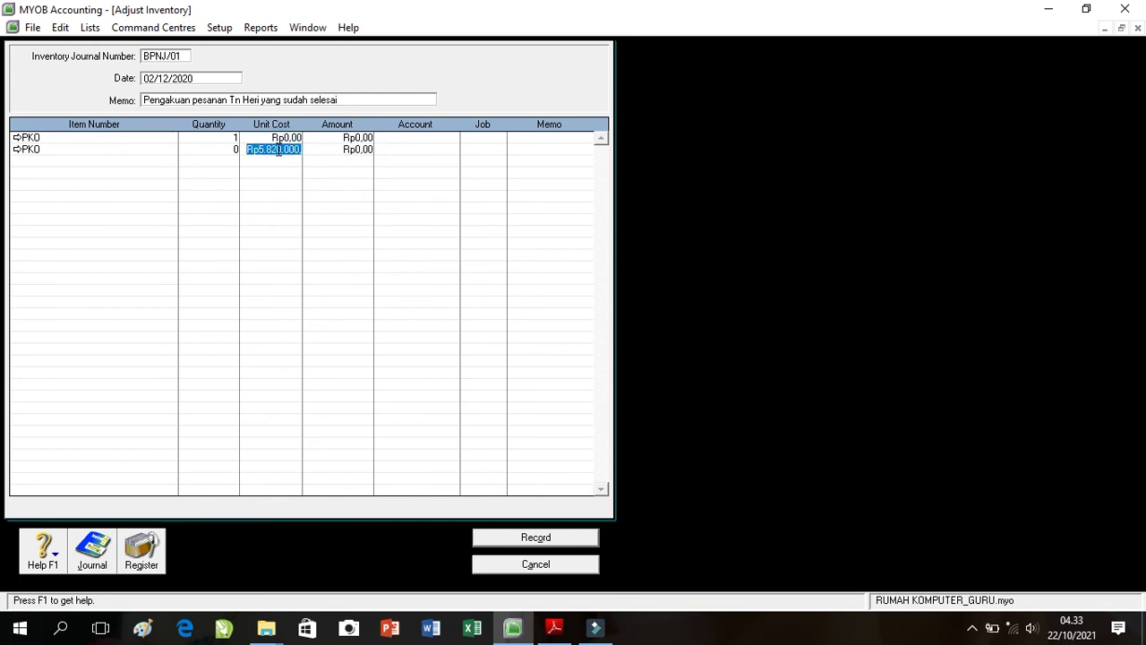
text(0)
key(Tab)
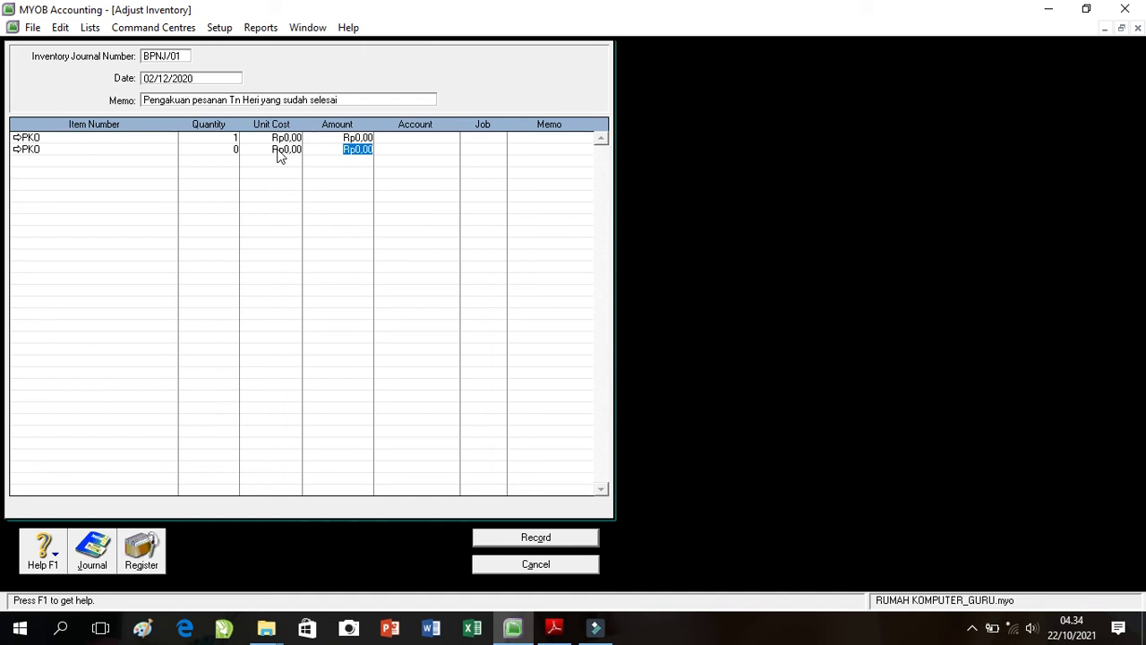
text(4.)
text(6)
text(80.000)
key(Return)
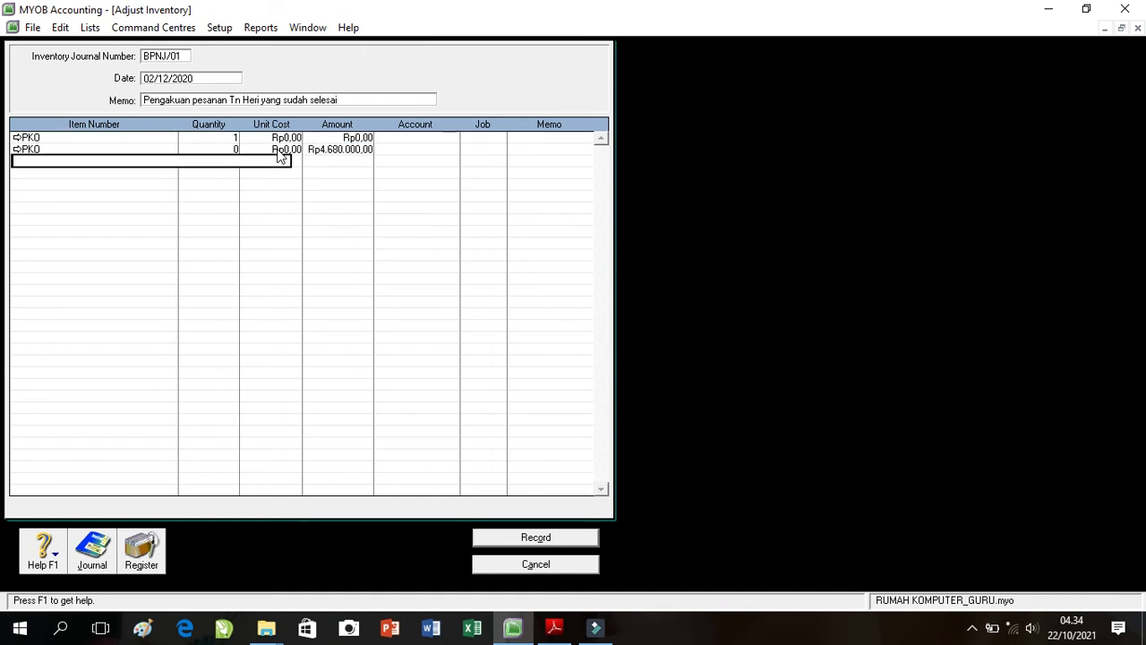
Step: Assign account 5-1100 Raw Material Cost - Process to the second PKO line
click(428, 147)
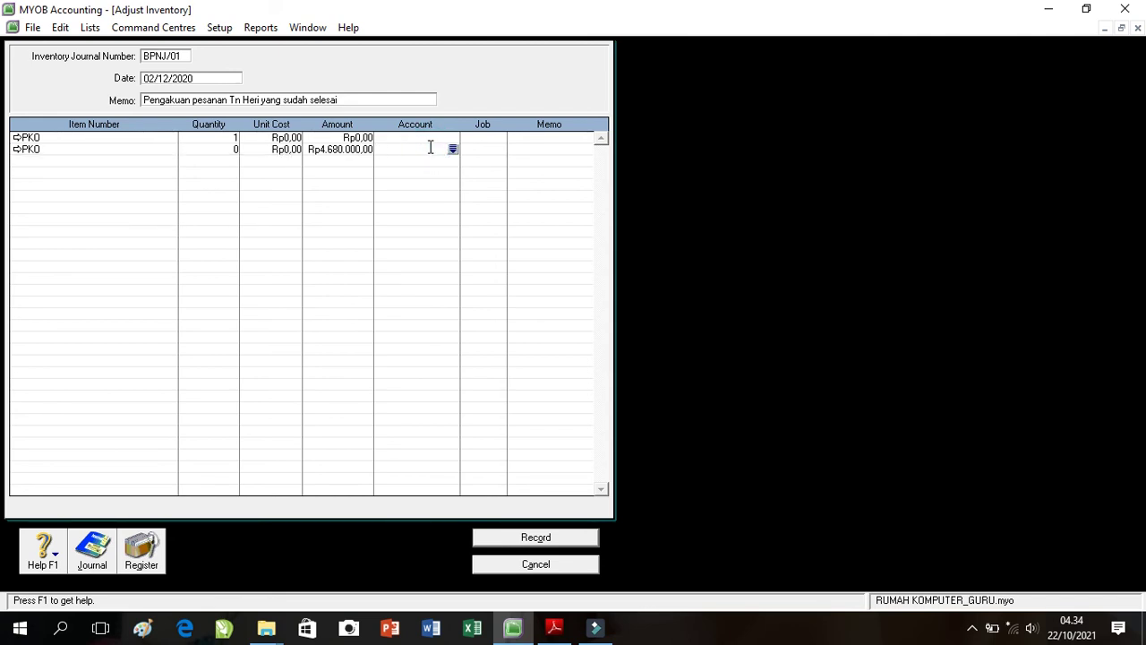
text(5)
click(453, 150)
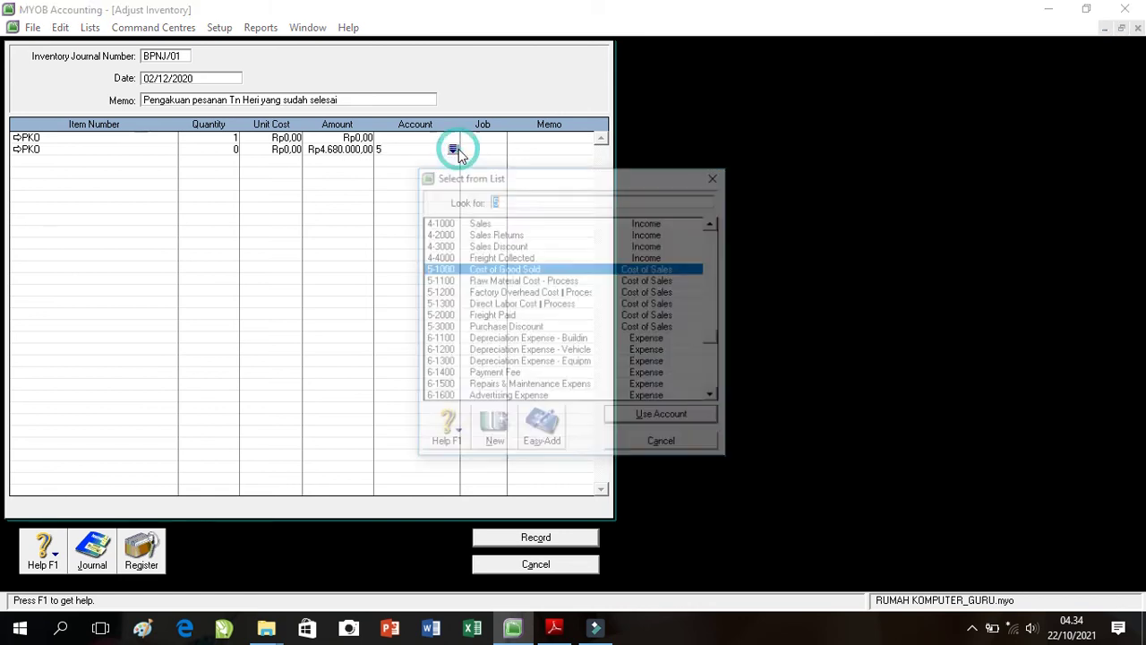
click(516, 283)
double_click(515, 285)
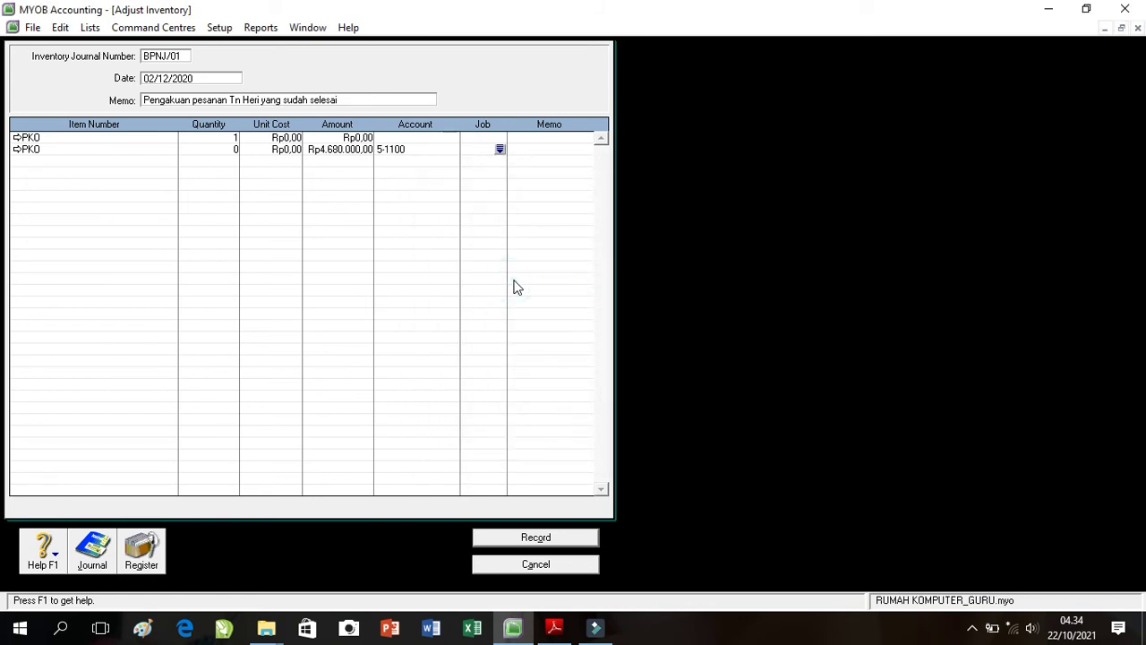
Step: Add a third adjustment line for item PKO, check the remaining costs on the PDF's production cost card and return to MYOB
click(27, 161)
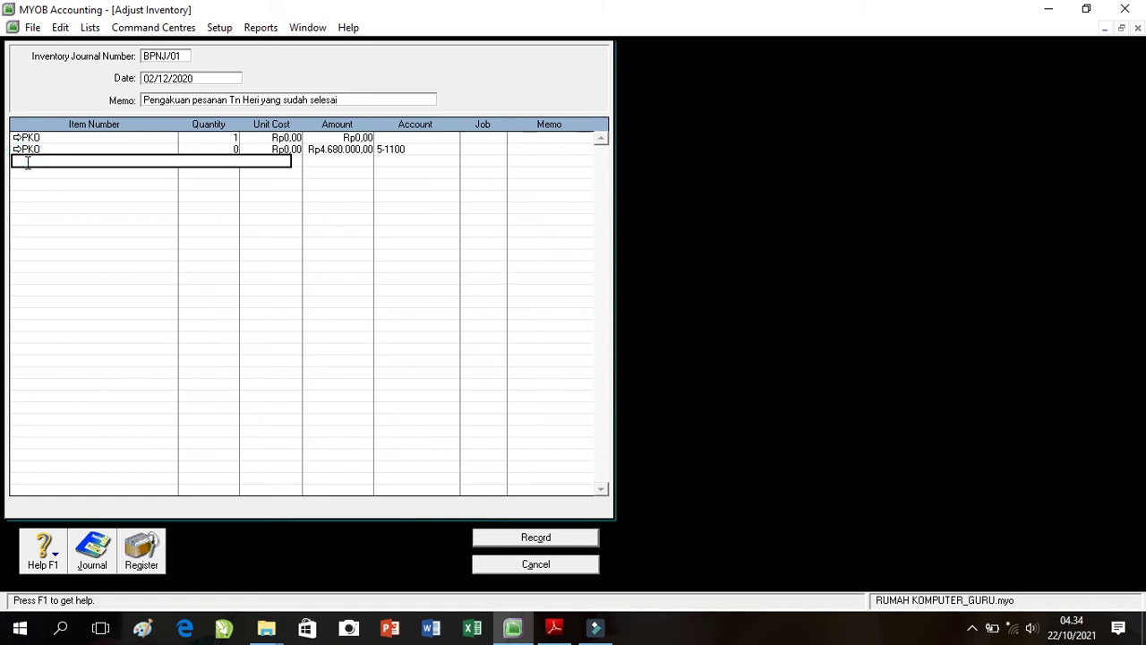
text(pko)
key(Return)
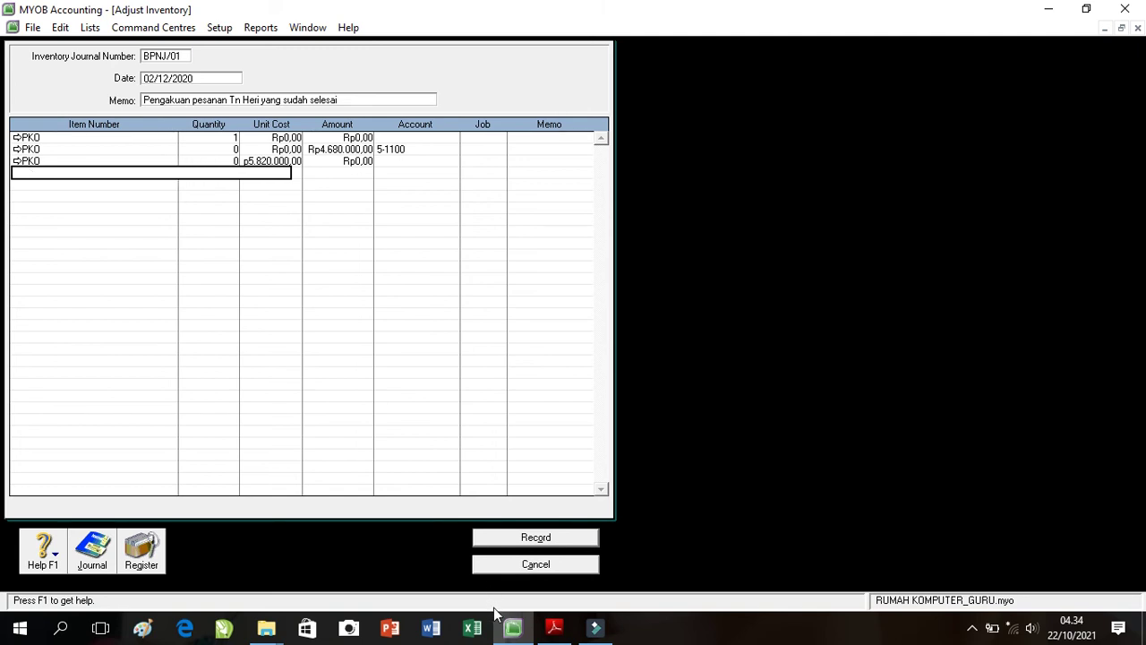
click(550, 630)
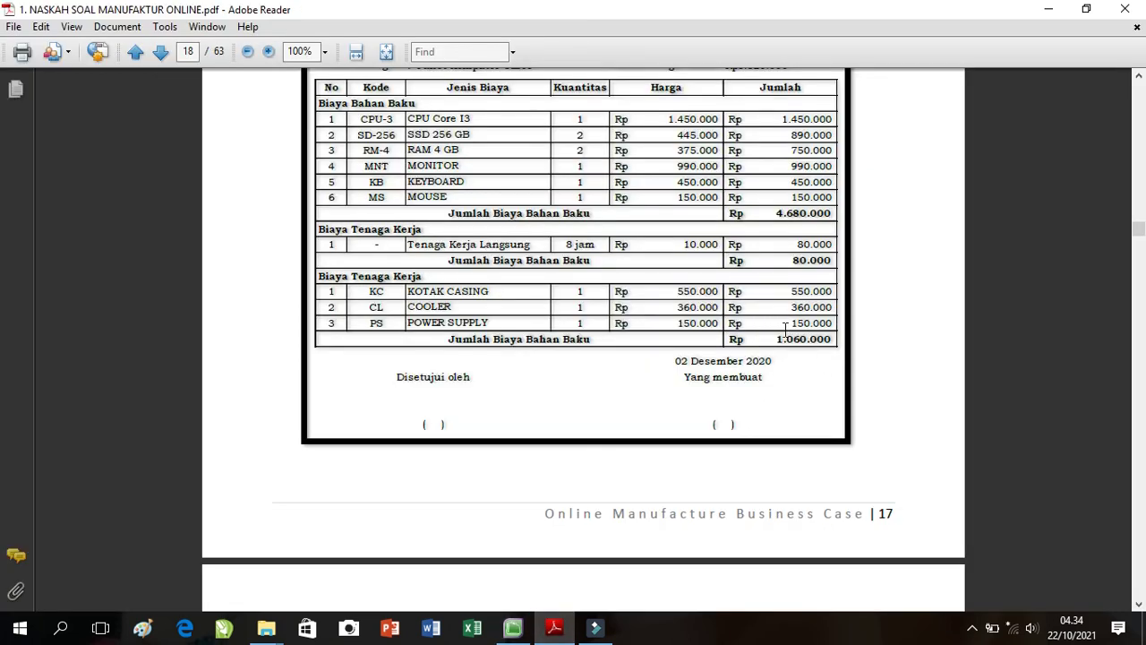
click(513, 628)
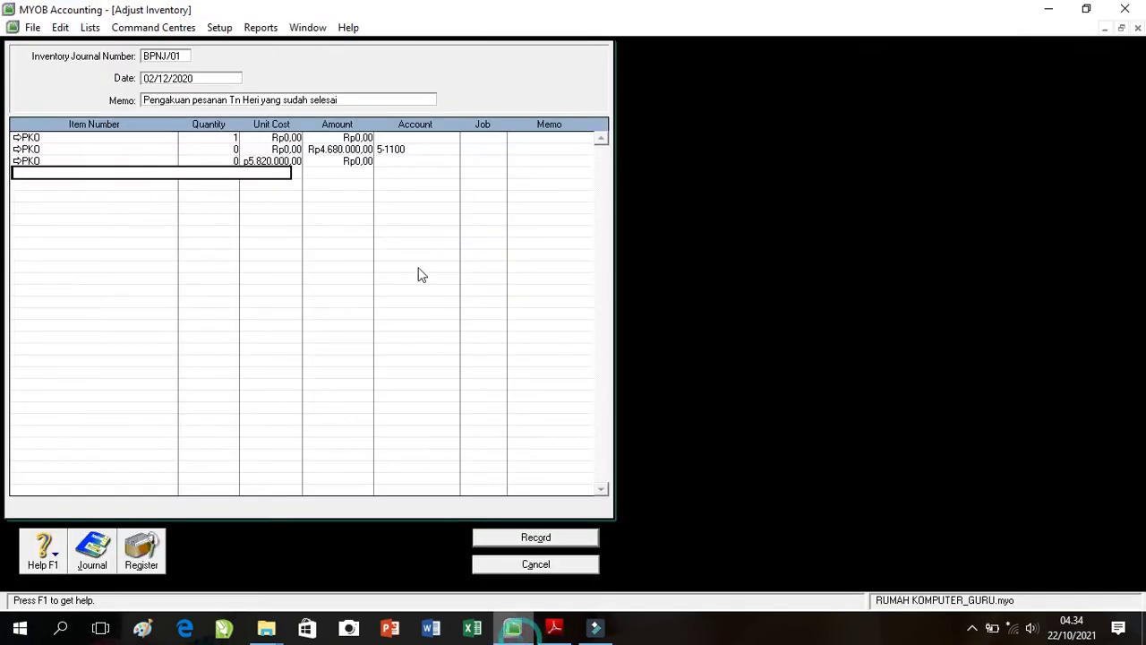
Step: Set the third PKO line's unit cost to Rp0 and its amount to Rp1.060.000
click(295, 162)
key(BackSpace)
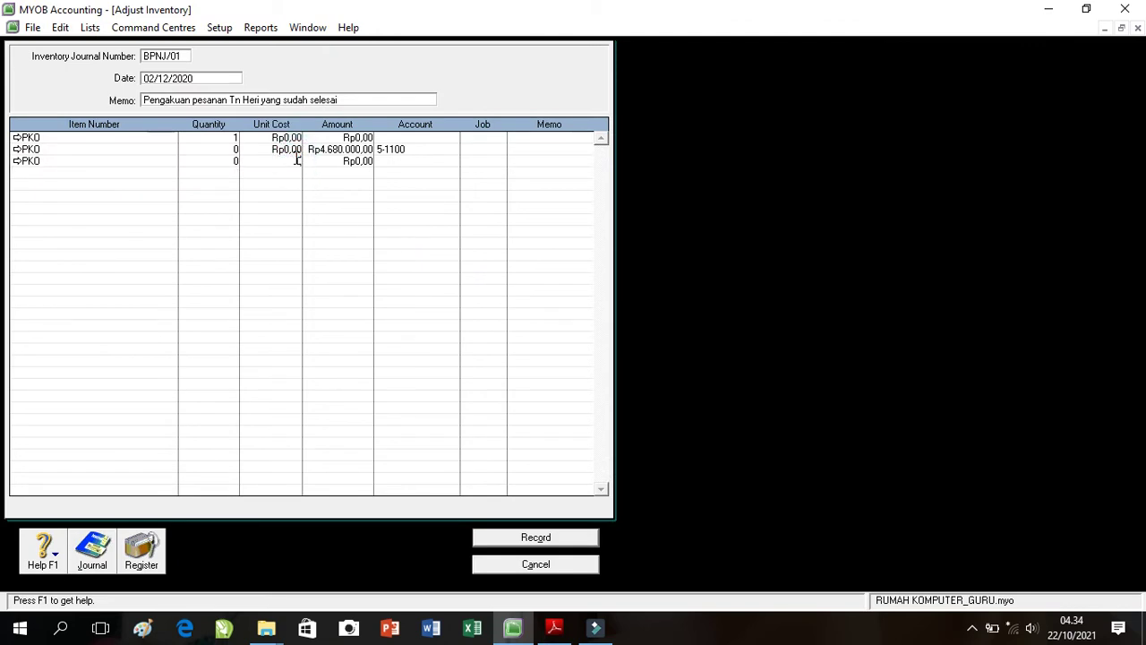
key(Tab)
text(10600)
key(Return)
Step: Assign account 5-1200 Factory Overhead Cost to the third PKO line
click(414, 161)
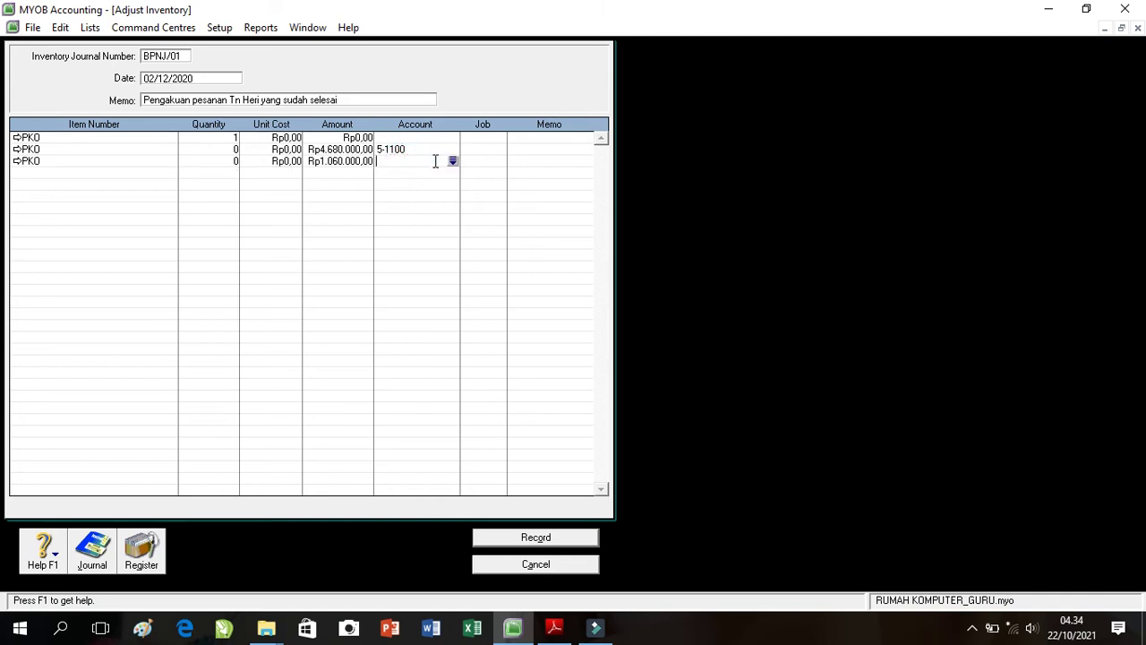
click(453, 162)
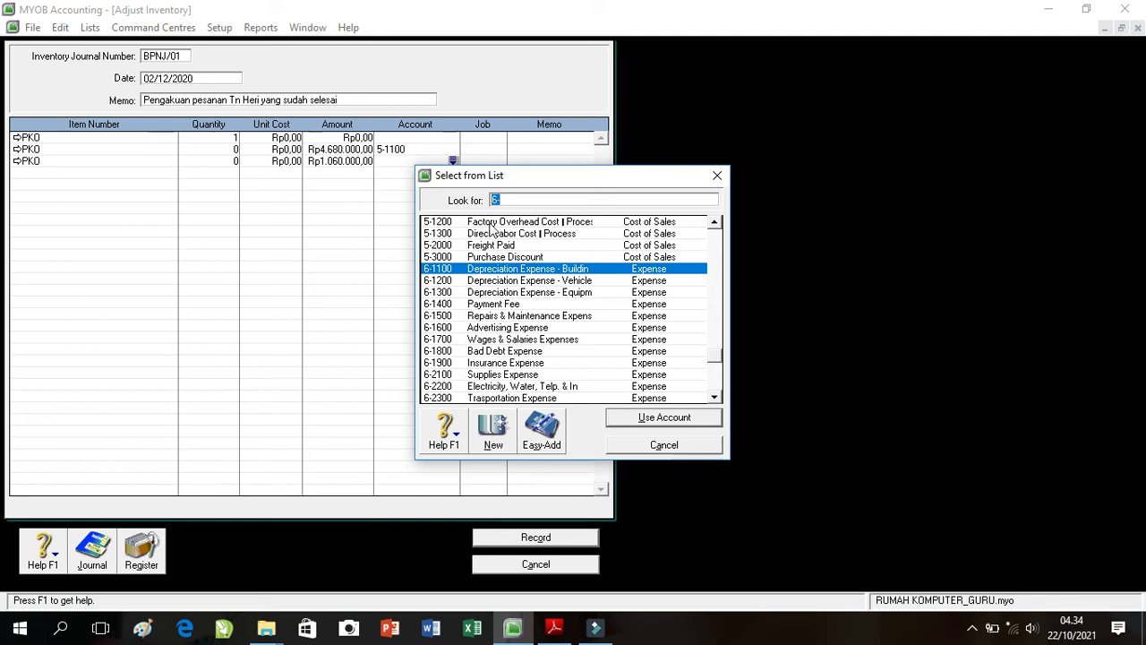
double_click(492, 224)
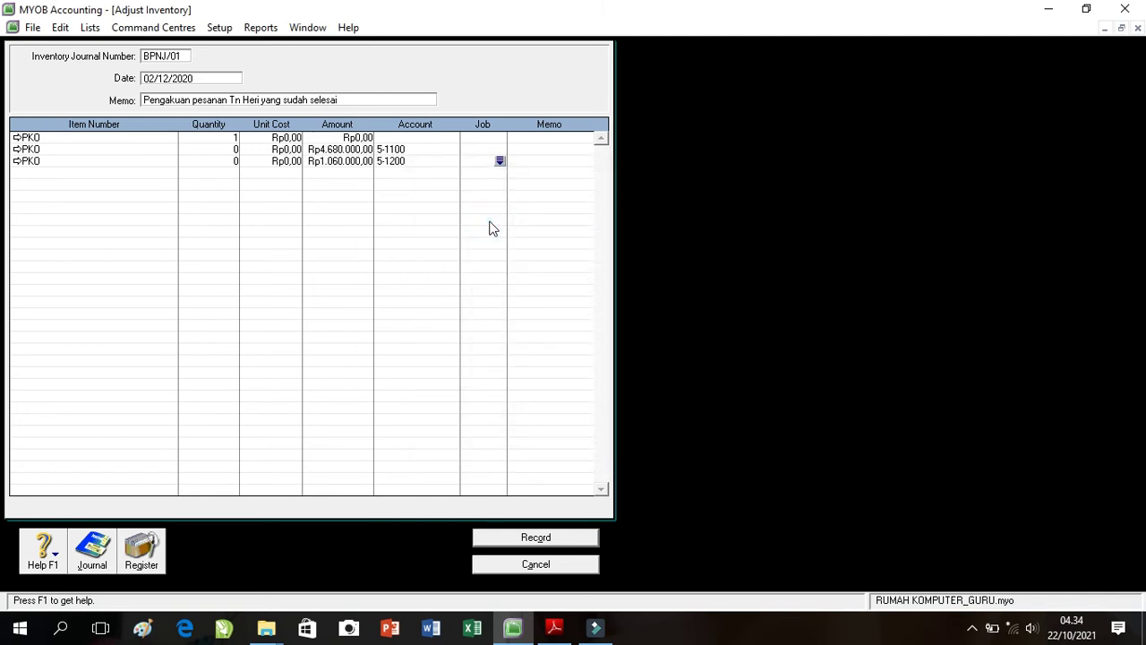
Step: Add a fourth adjustment line for item PKO, correcting the mistaken PKDG entry
click(25, 172)
text(PKDG)
key(Tab)
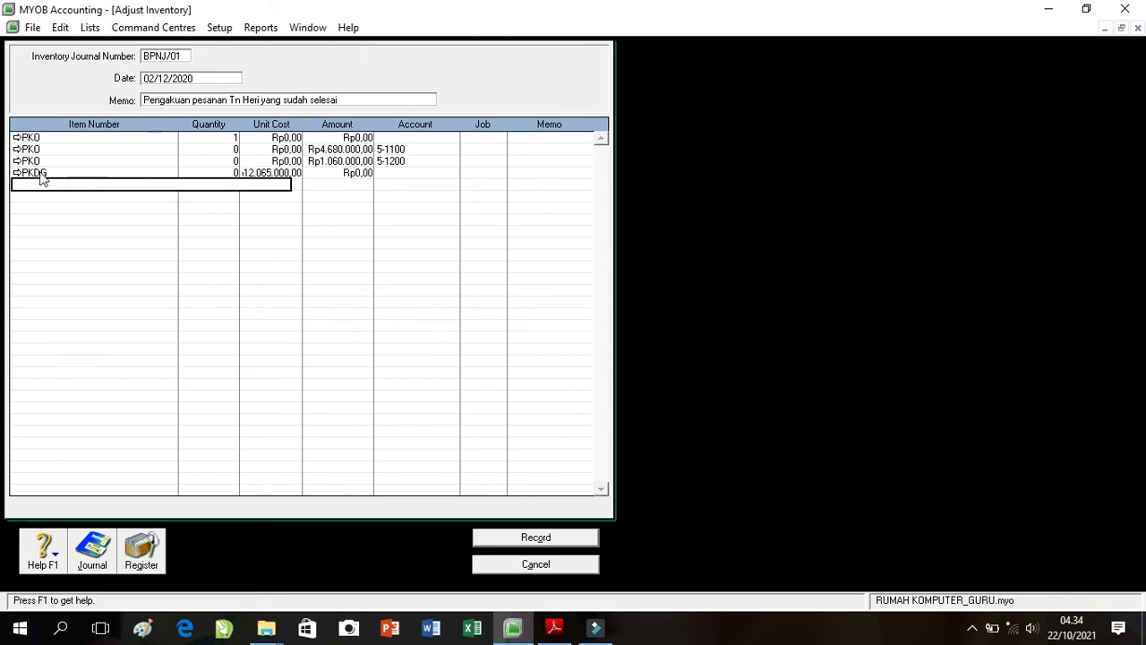
click(42, 173)
click(50, 173)
key(BackSpace)
key(BackSpace)
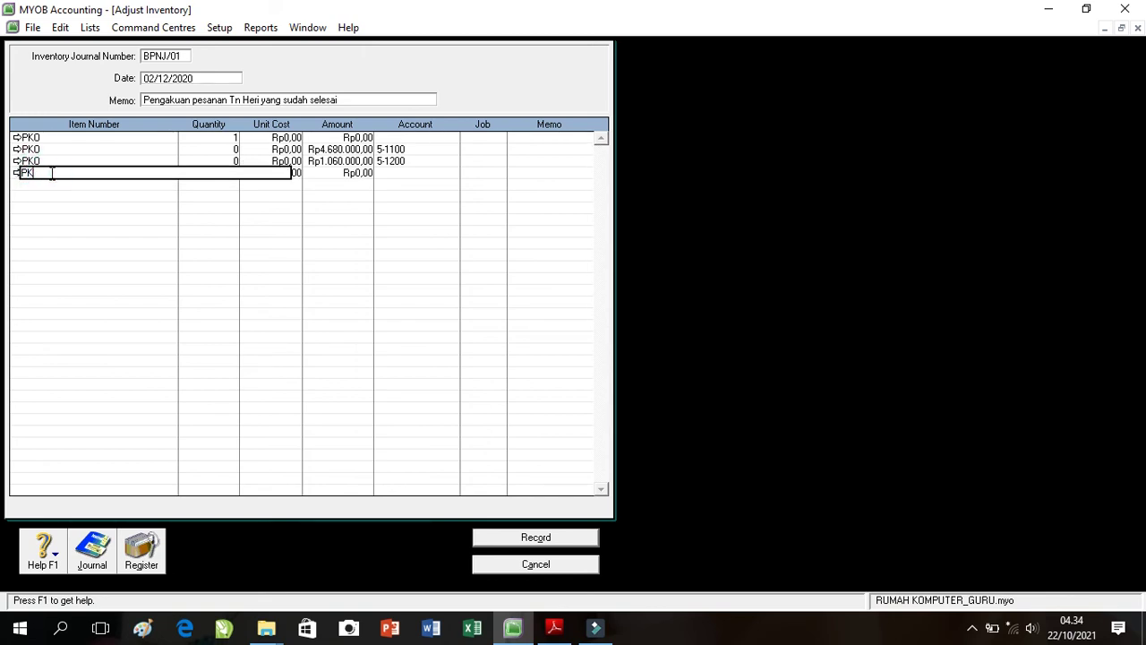
key(Tab)
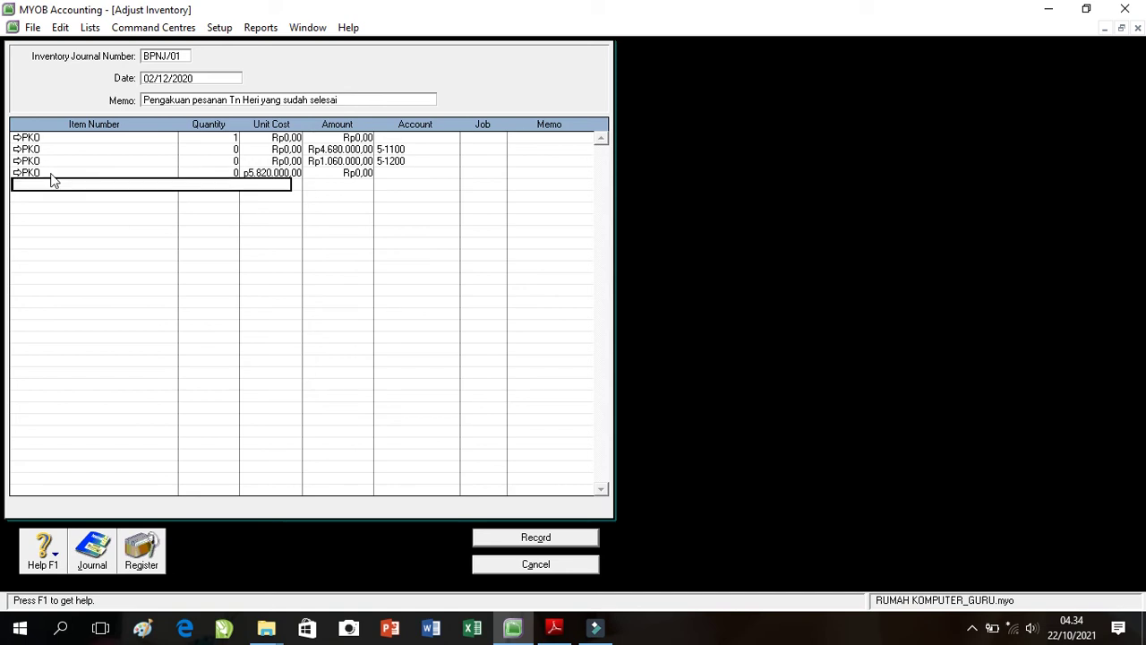
Step: Set the fourth PKO line's amount to Rp80.000 and assign it account 5-1300 Direct Labor Cost
click(351, 175)
text(80.000)
key(Tab)
click(400, 172)
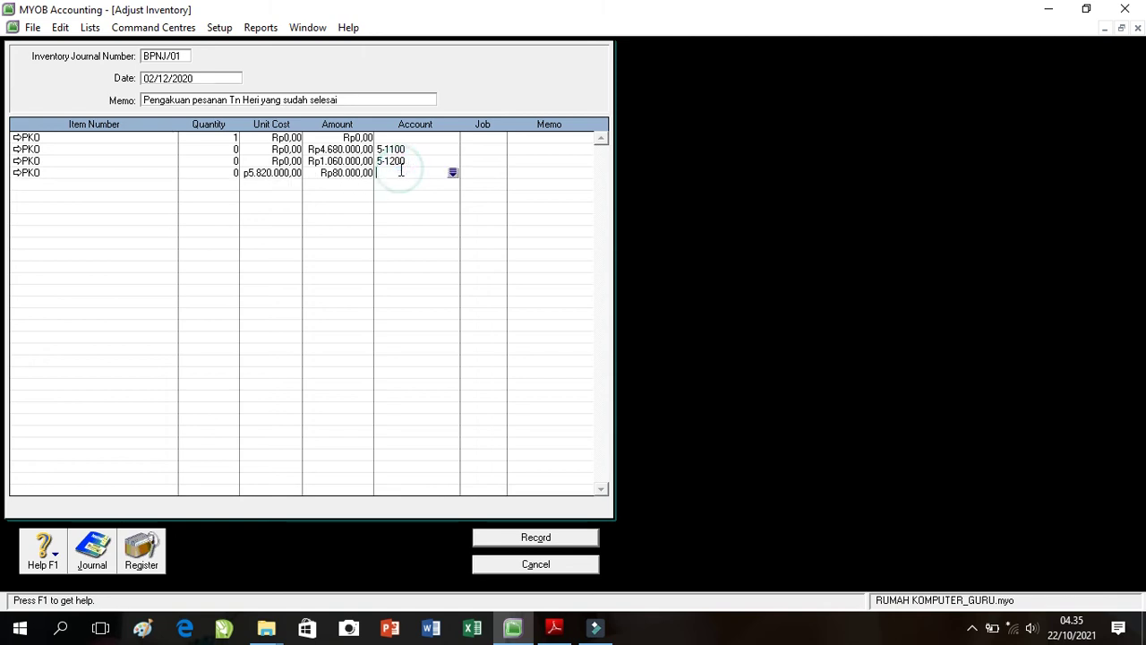
text(5-)
click(454, 173)
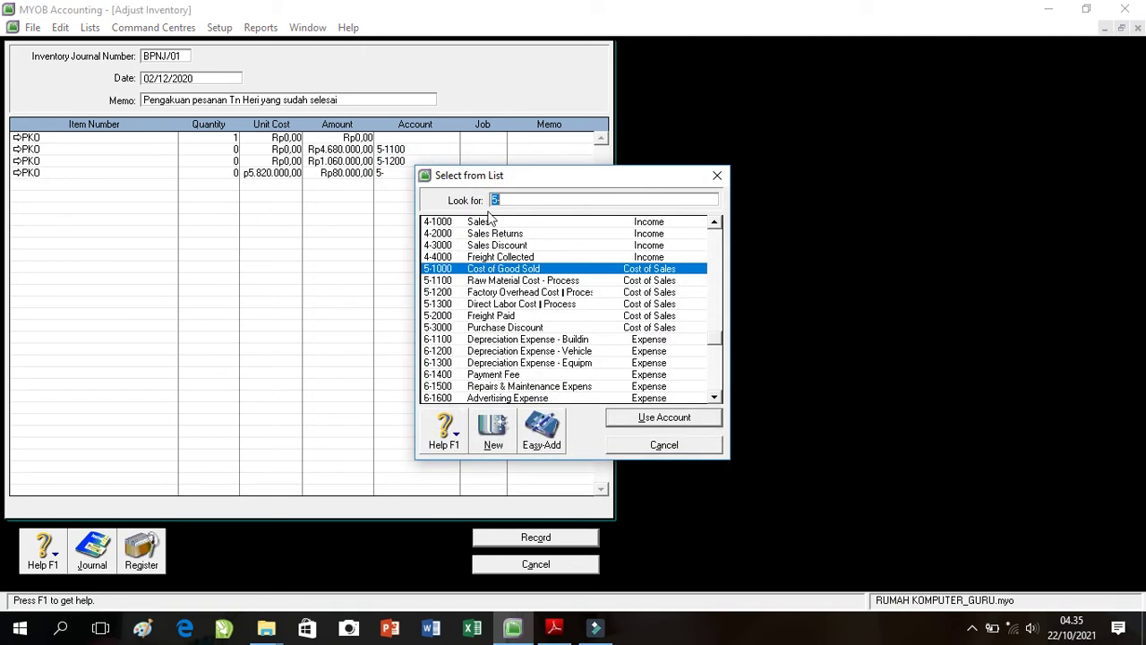
double_click(457, 304)
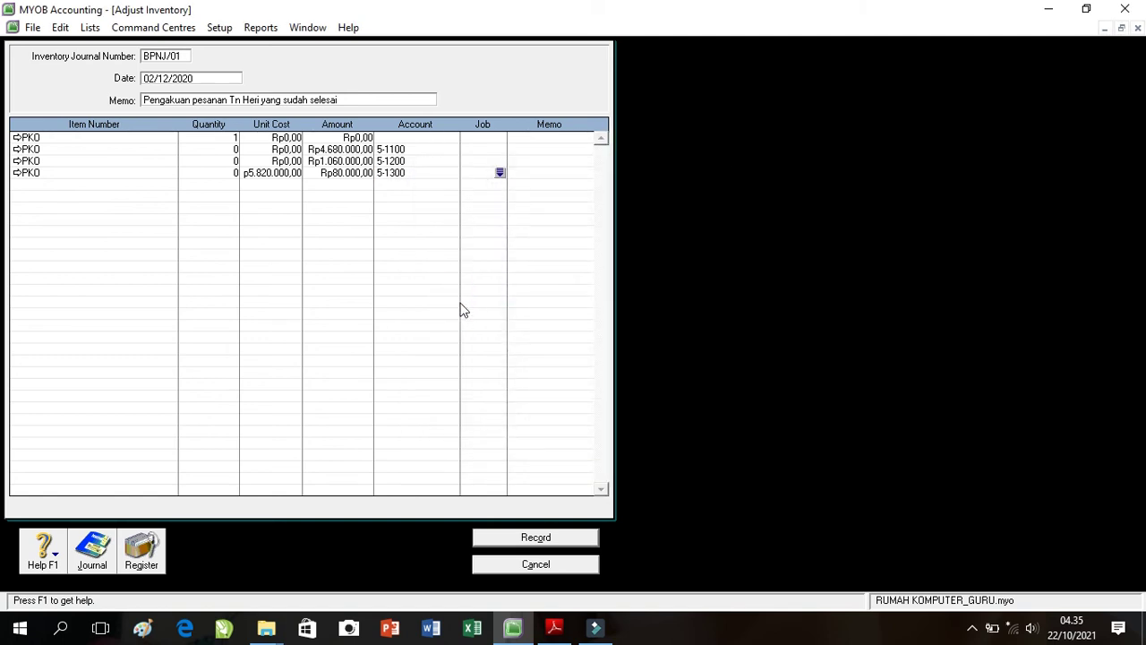
Step: Check the adjustment's transaction recap against the production cost card and Transaksi 6 receipt in the PDF, returning to MYOB
key(alt+Tab)
key(ctrl+r)
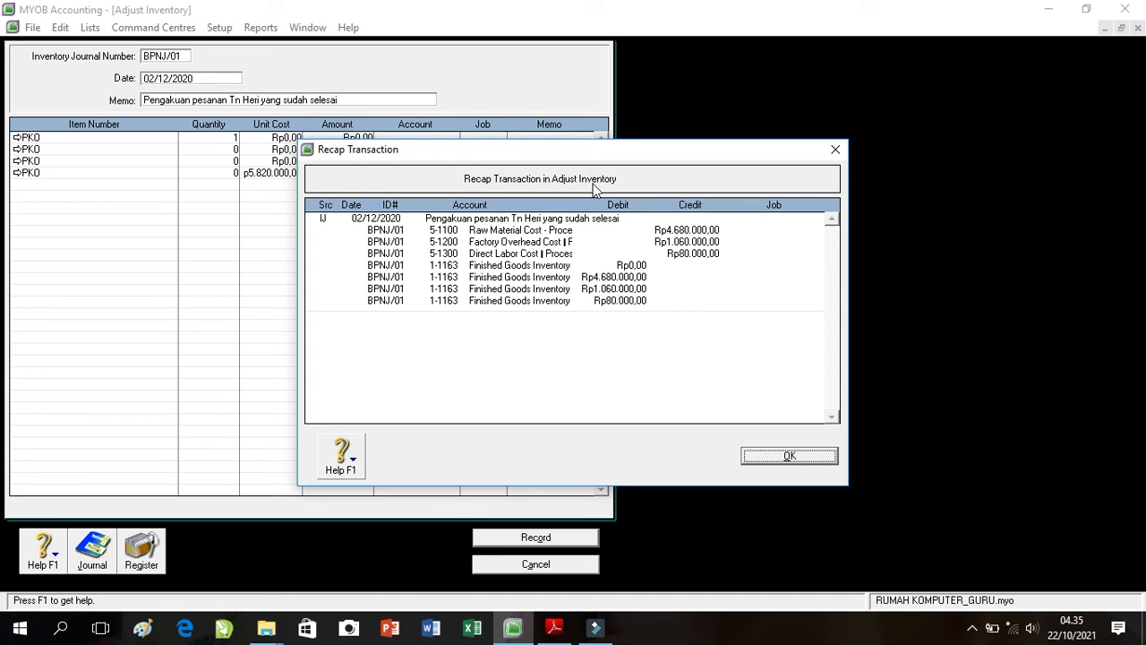
click(553, 629)
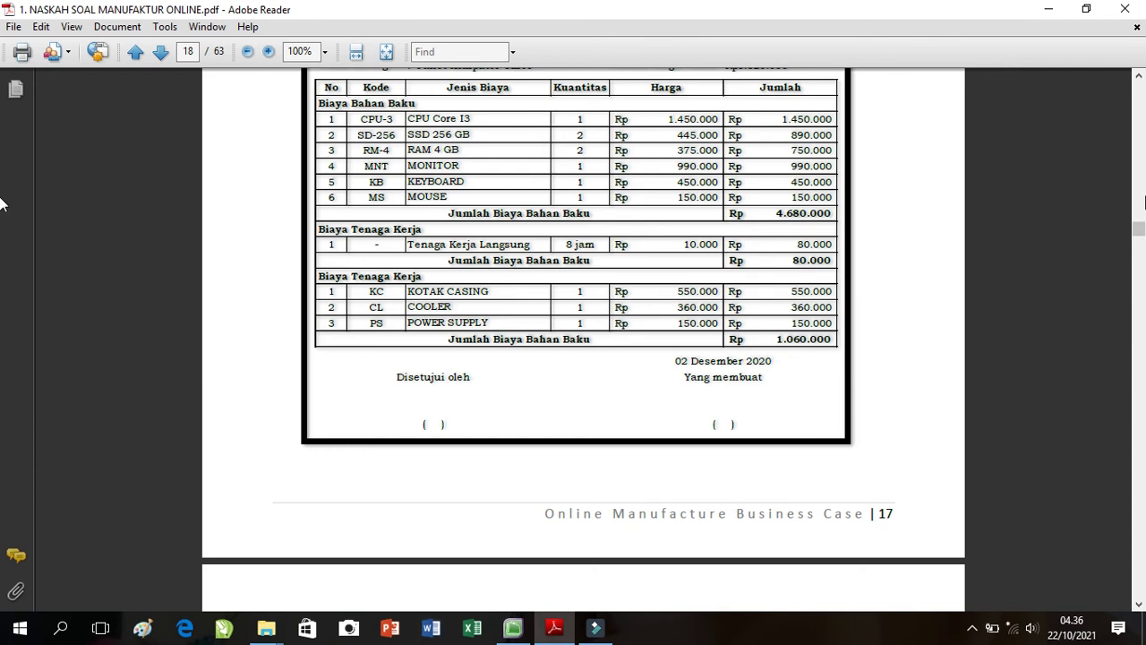
drag(1138, 230, 1140, 238)
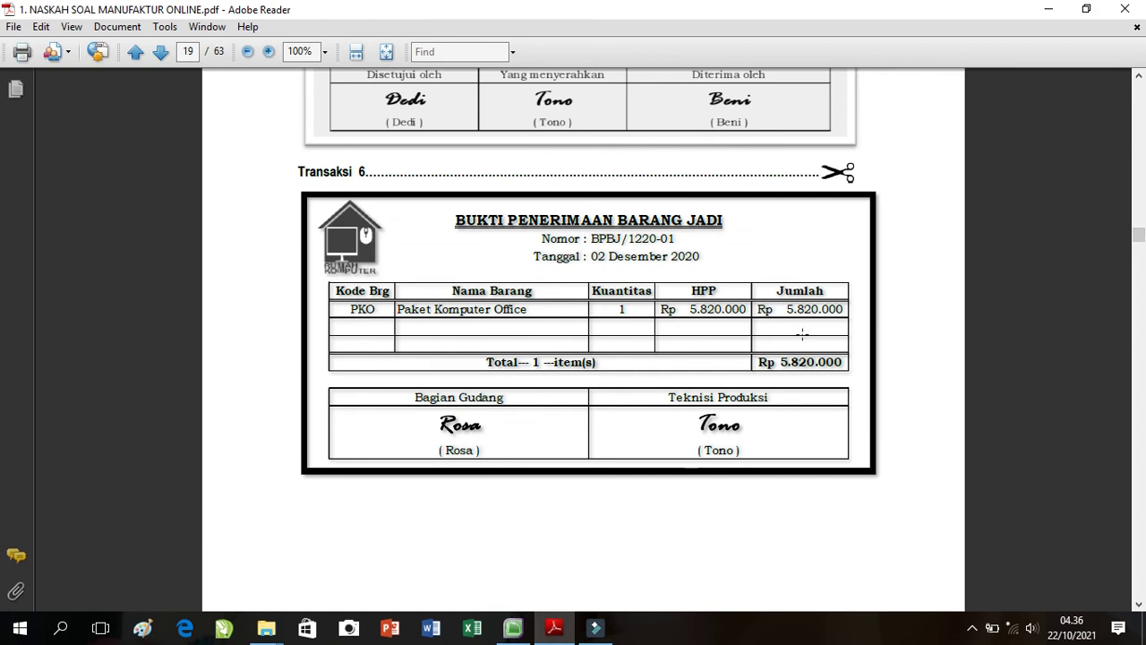
click(514, 627)
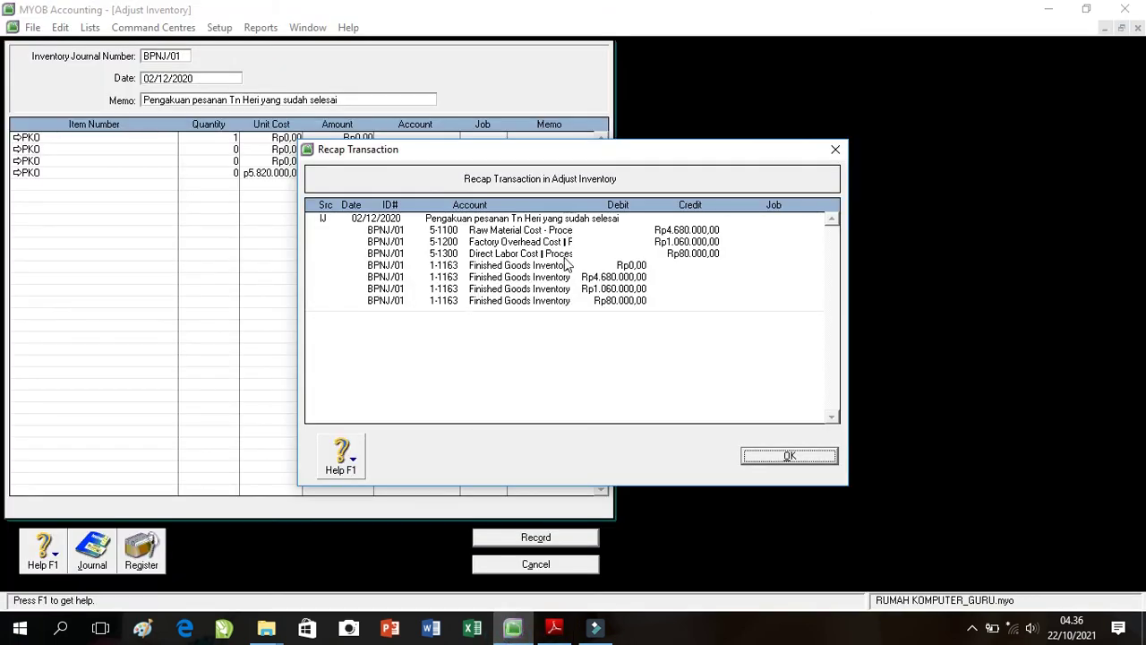
Step: Close the recap, record the inventory adjustment and exit the adjustment form
click(777, 456)
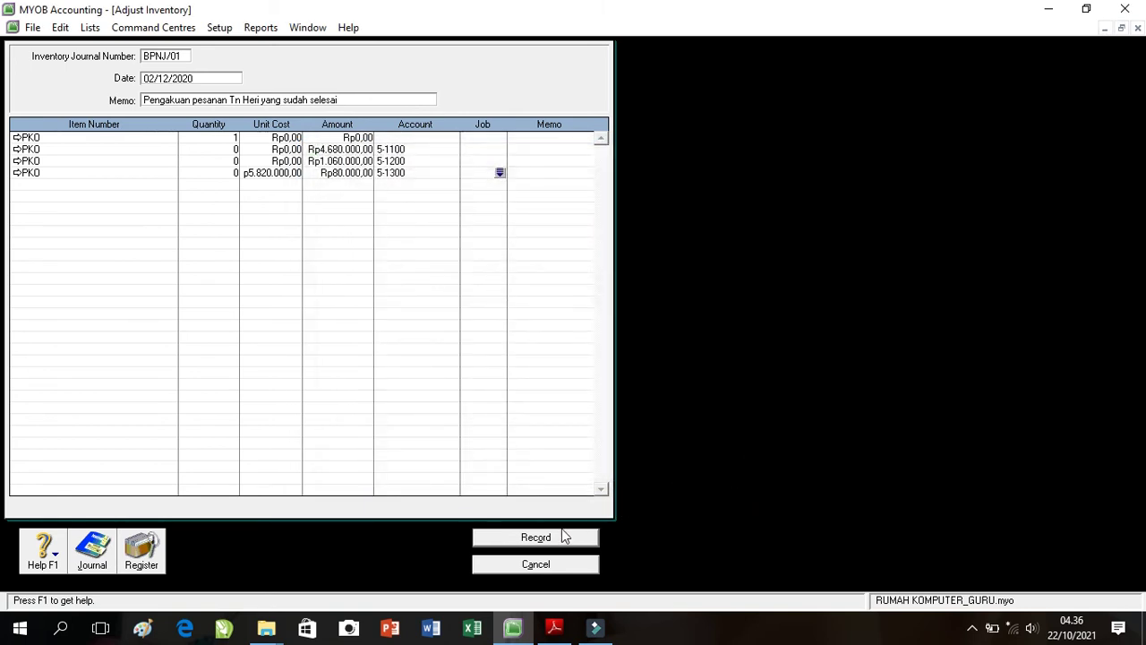
click(536, 537)
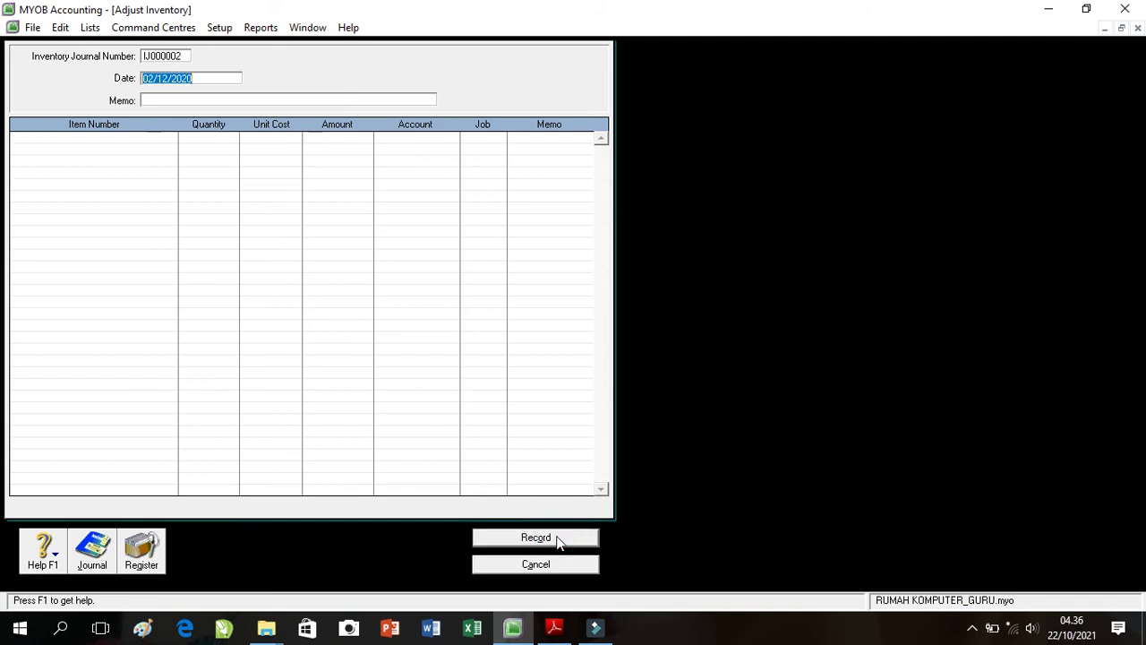
click(550, 566)
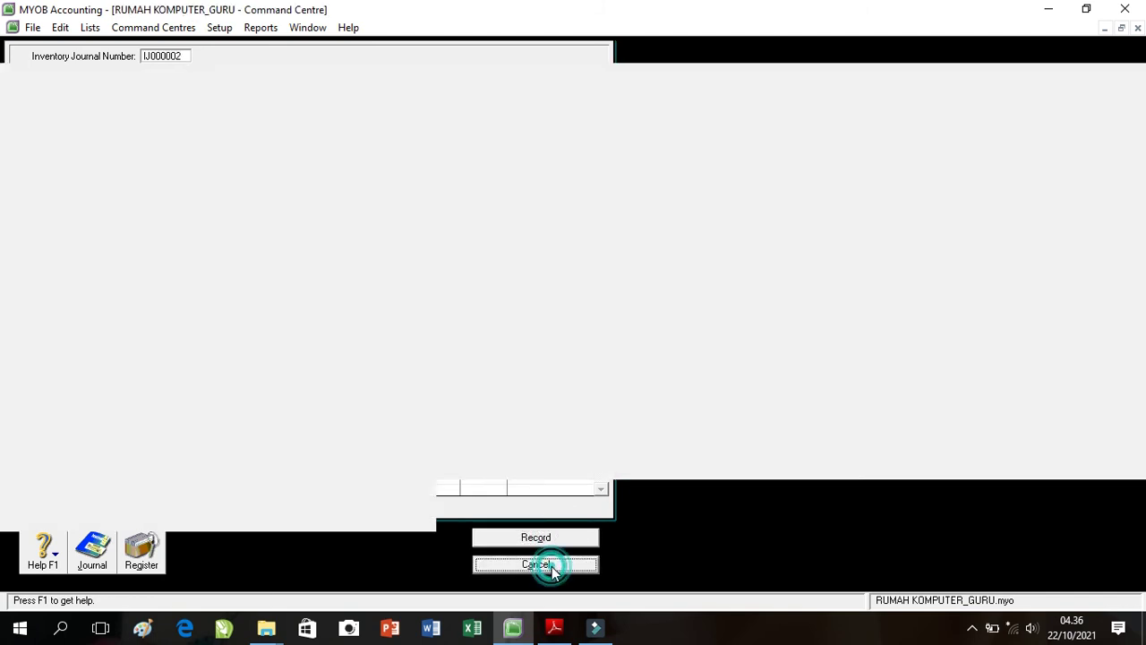
Step: Examine the BKK/12-02 shipping payment voucher and the Tokopedia invoice supporting Transaksi 6 in the PDF, and return to MYOB
click(554, 627)
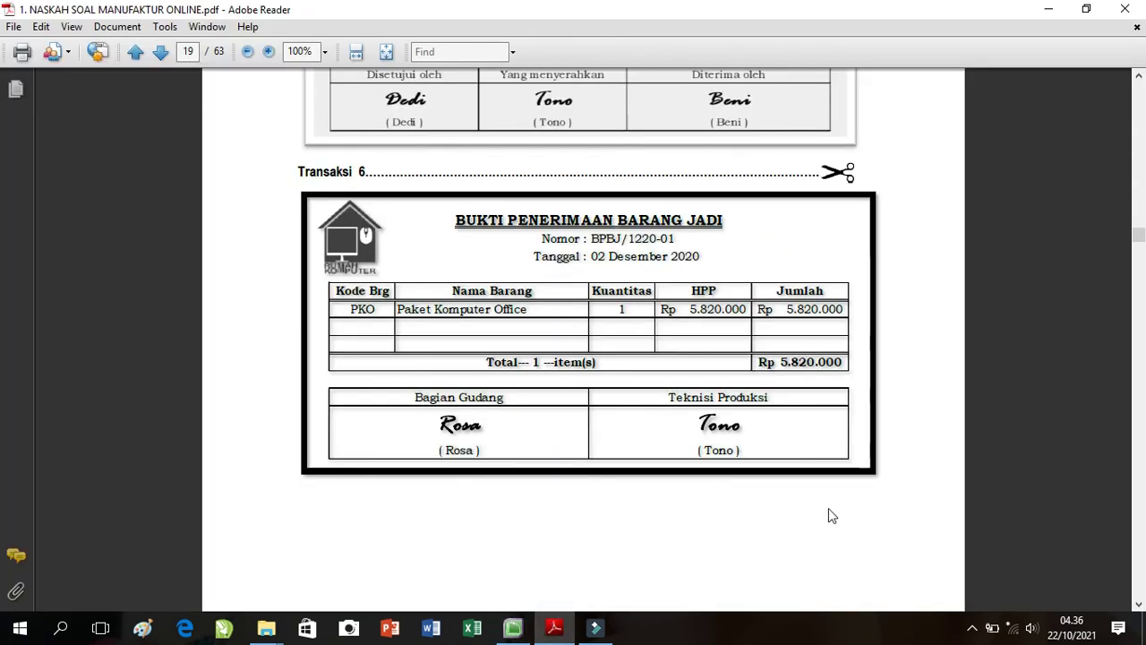
scroll(828, 514, down, 1)
scroll(829, 514, down, 3)
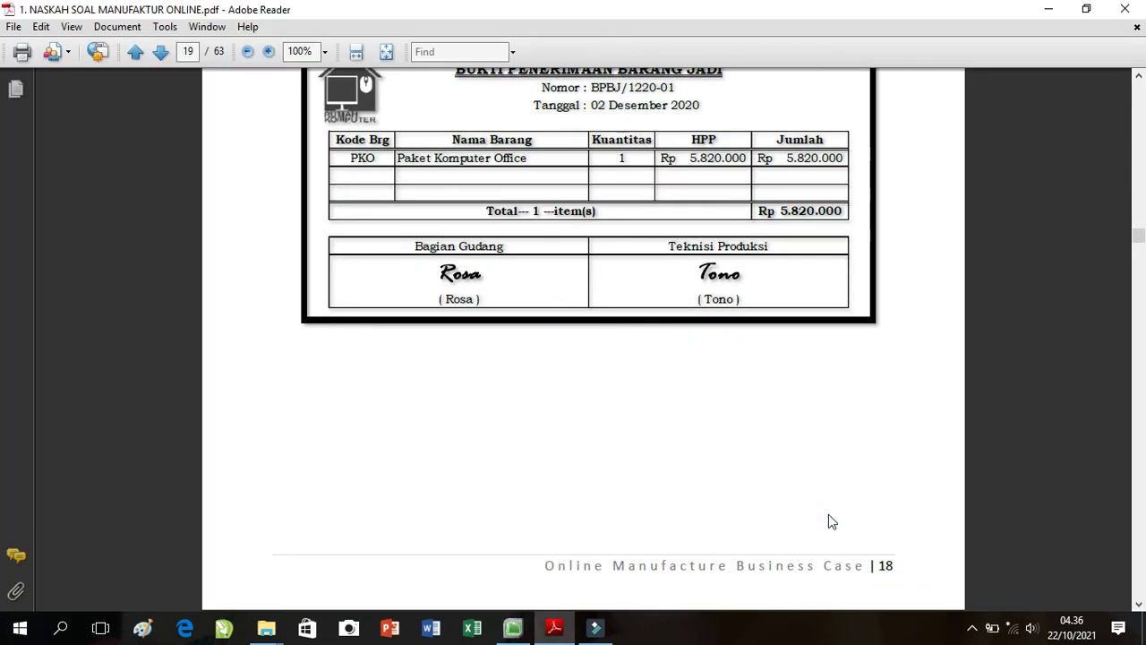
scroll(828, 515, down, 1)
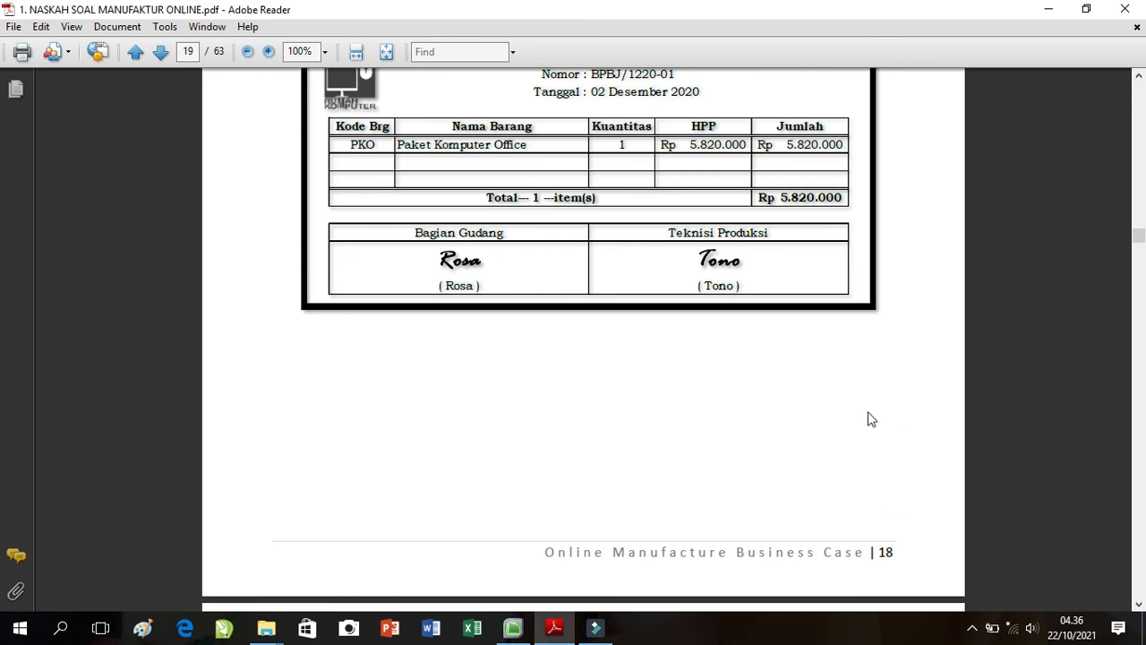
scroll(871, 419, down, 10)
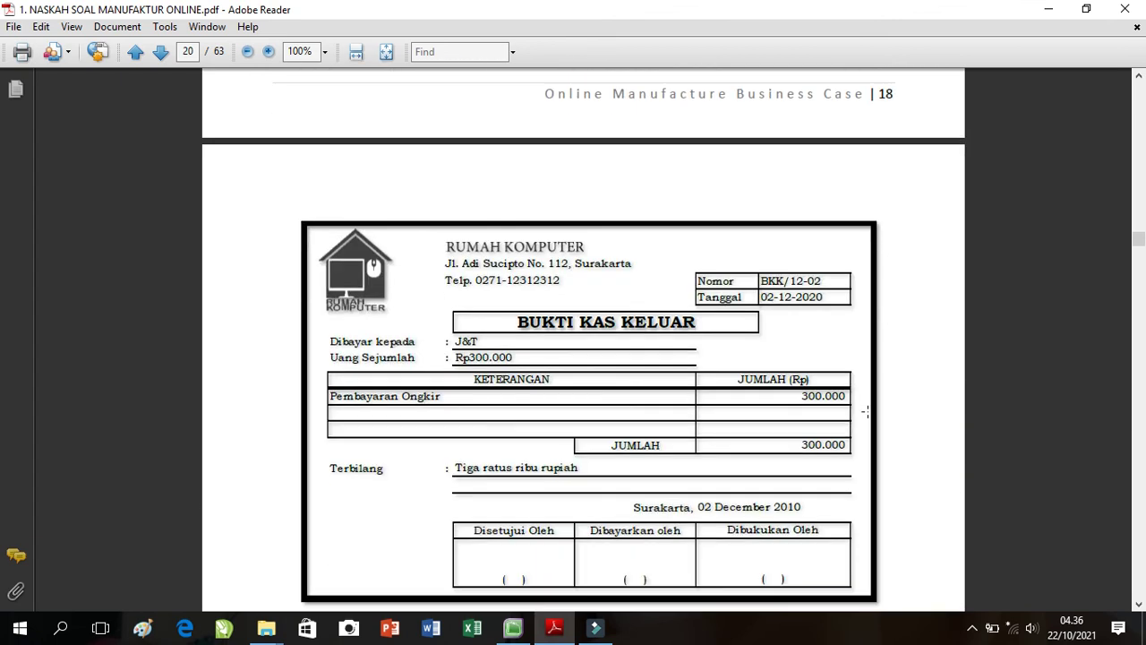
scroll(867, 411, down, 1)
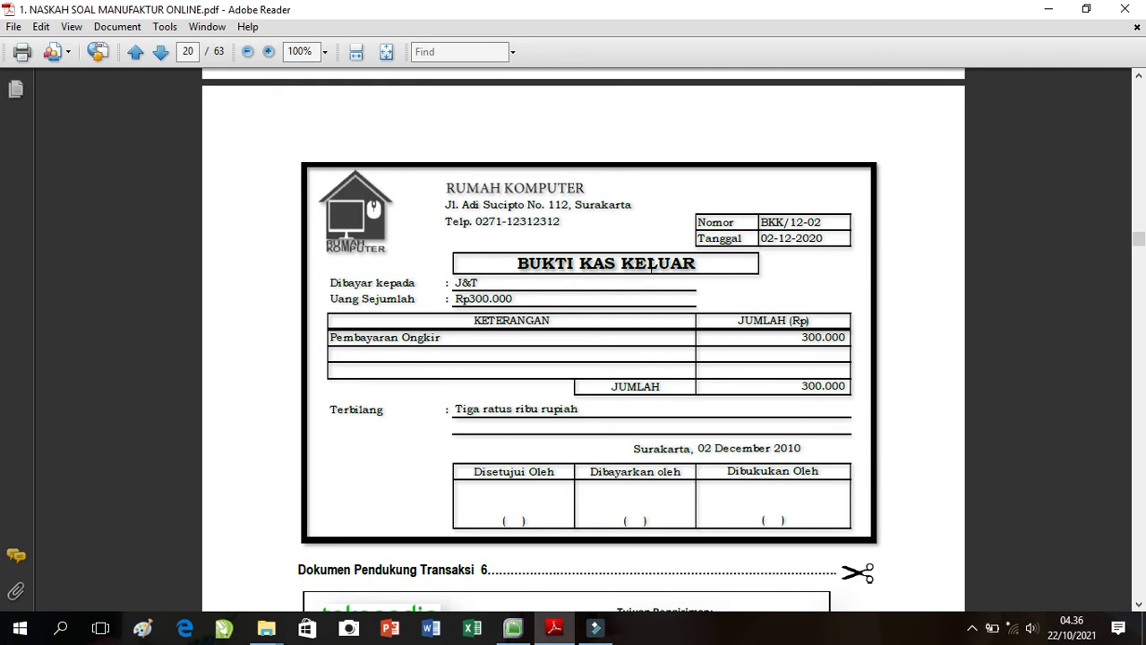
scroll(503, 635, down, 1)
scroll(503, 634, down, 12)
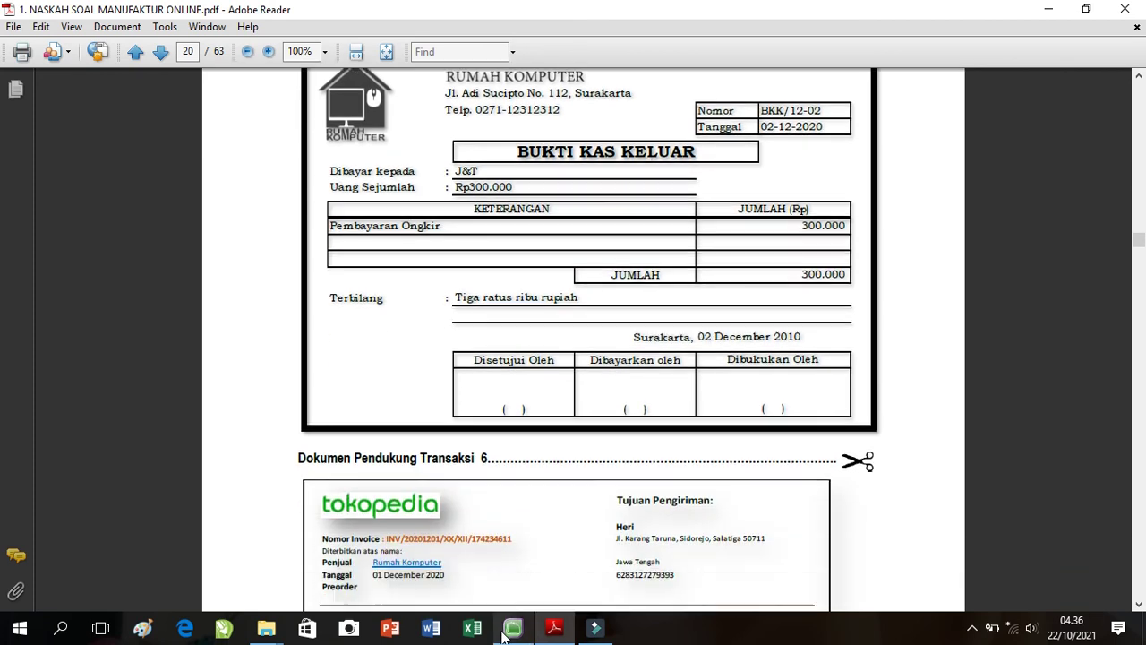
scroll(503, 633, up, 3)
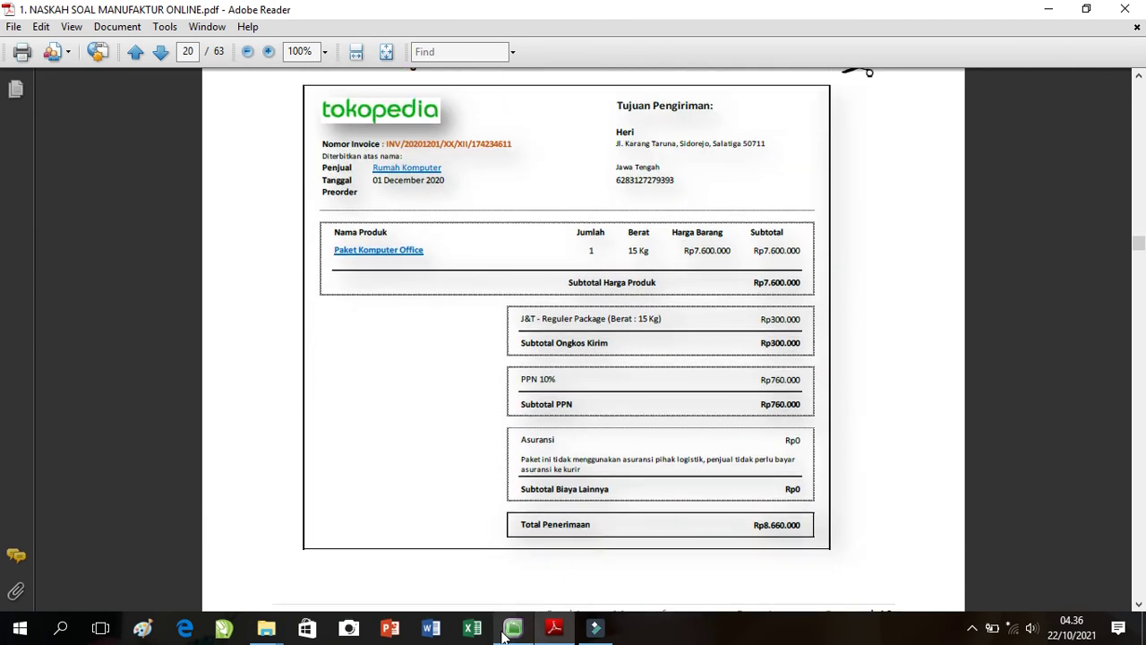
click(529, 622)
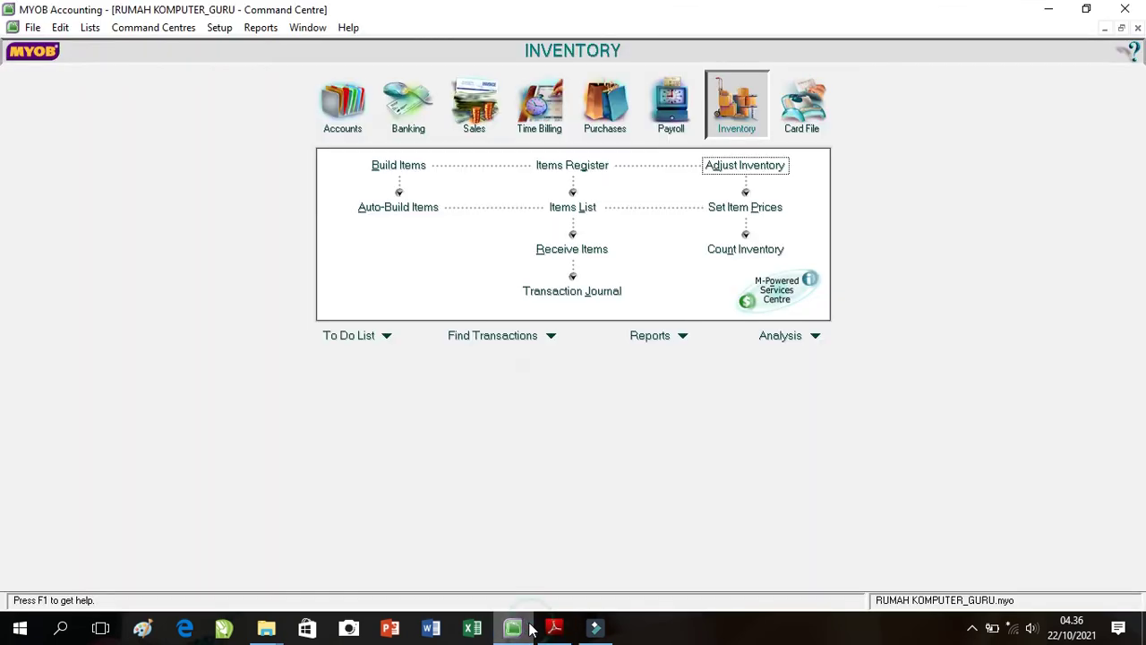
Step: Open the Sales Register from a new sale and list the sales orders dated from 01/12/2020
click(472, 100)
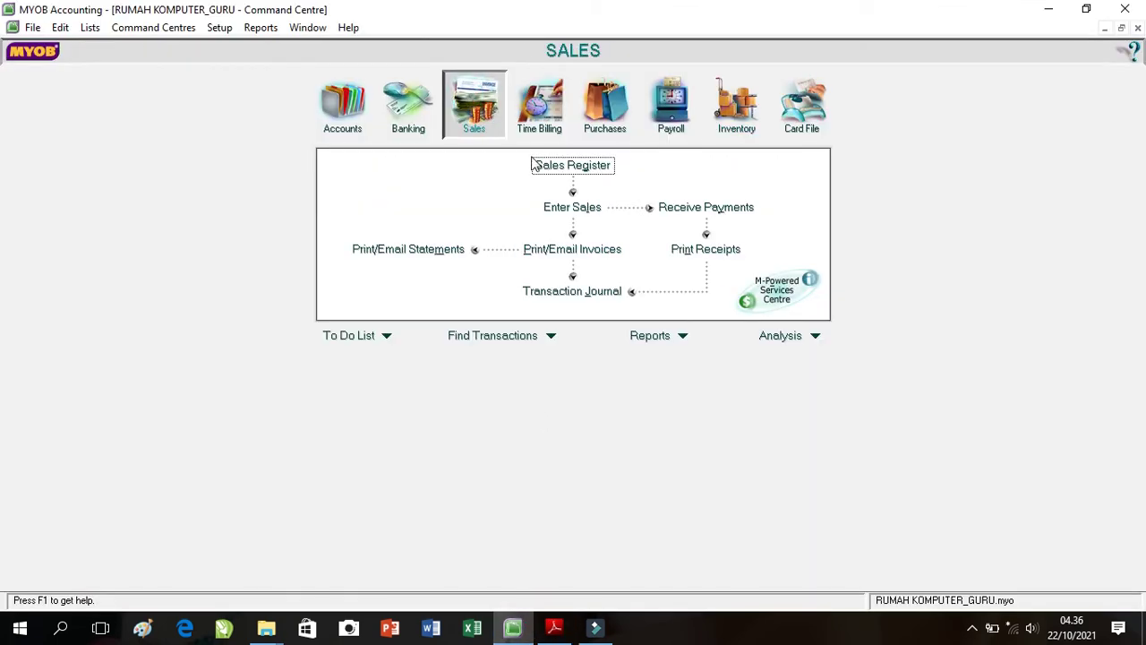
click(554, 207)
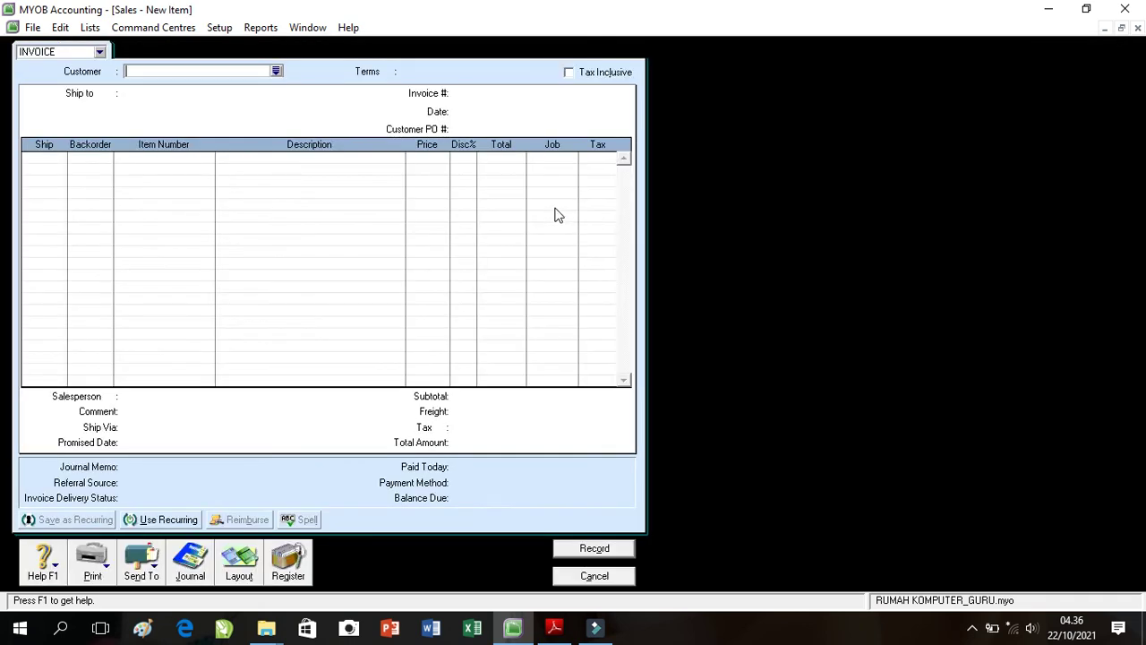
click(285, 566)
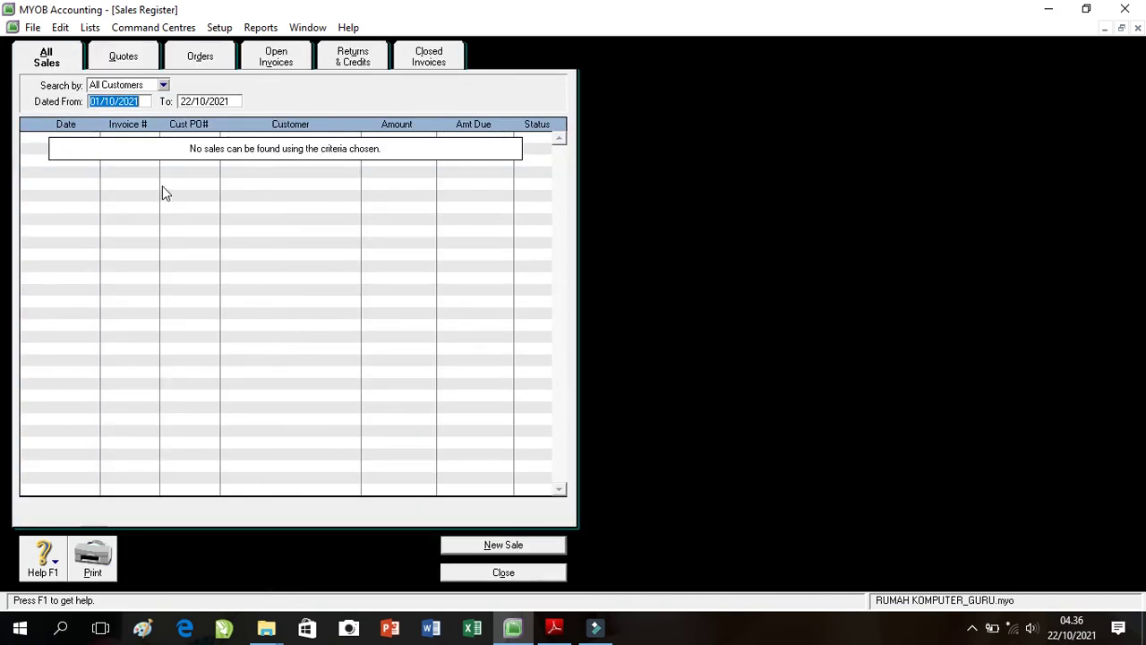
click(209, 60)
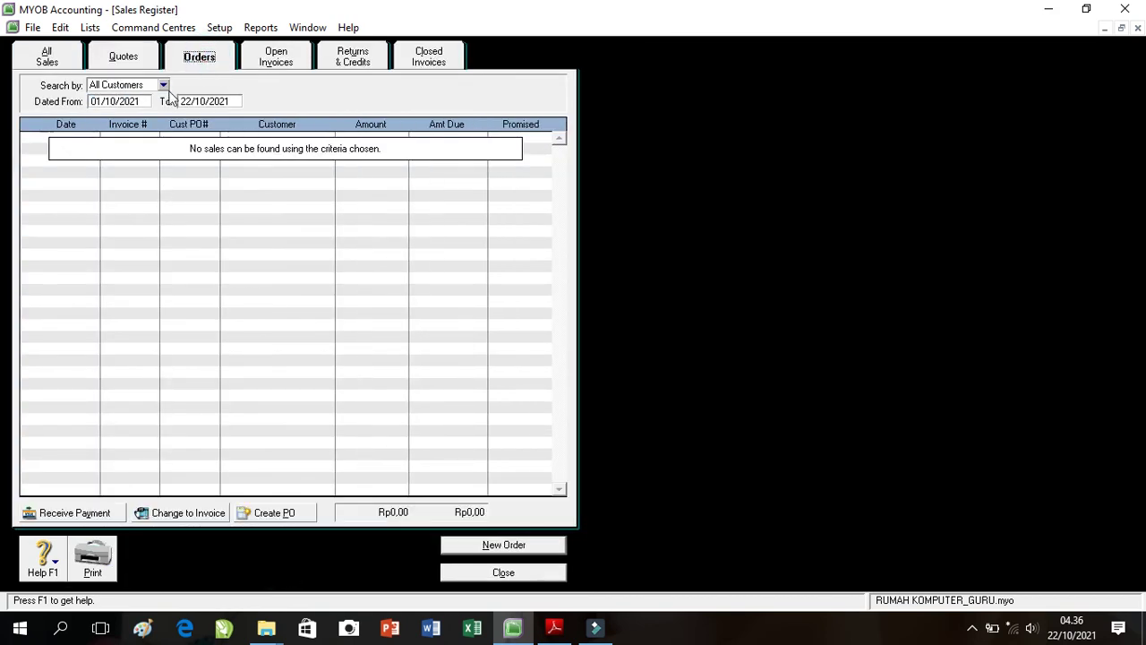
click(117, 102)
text(1/12/2020)
key(Tab)
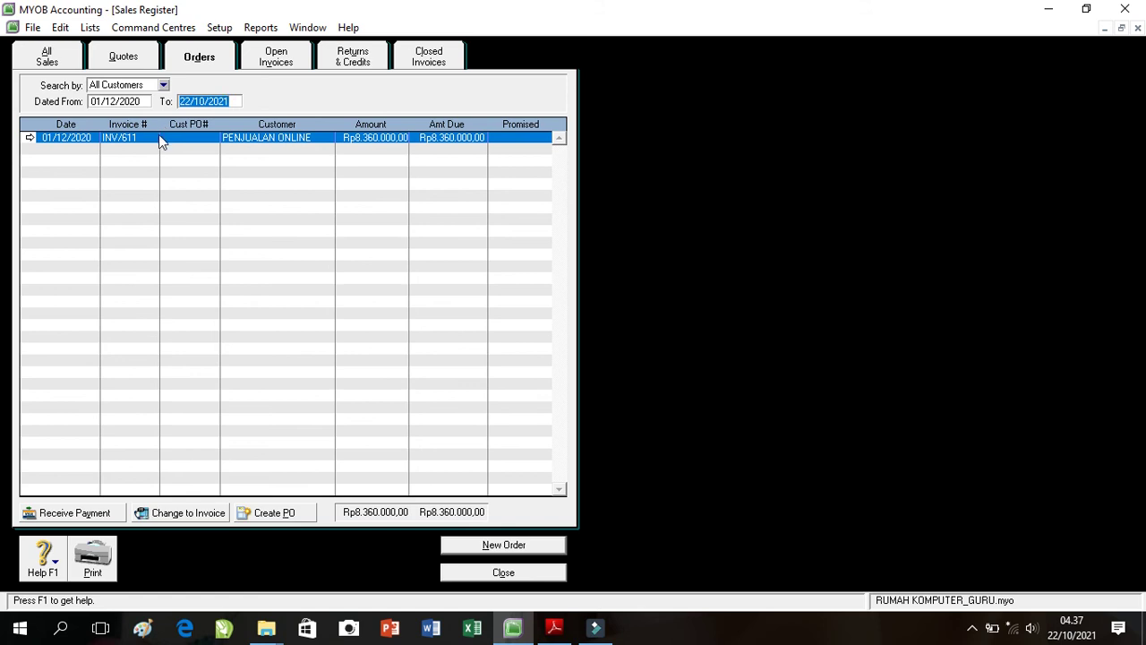
Step: Review sales order INV/611, ignore all its spelling suggestions and return to the orders list
double_click(158, 137)
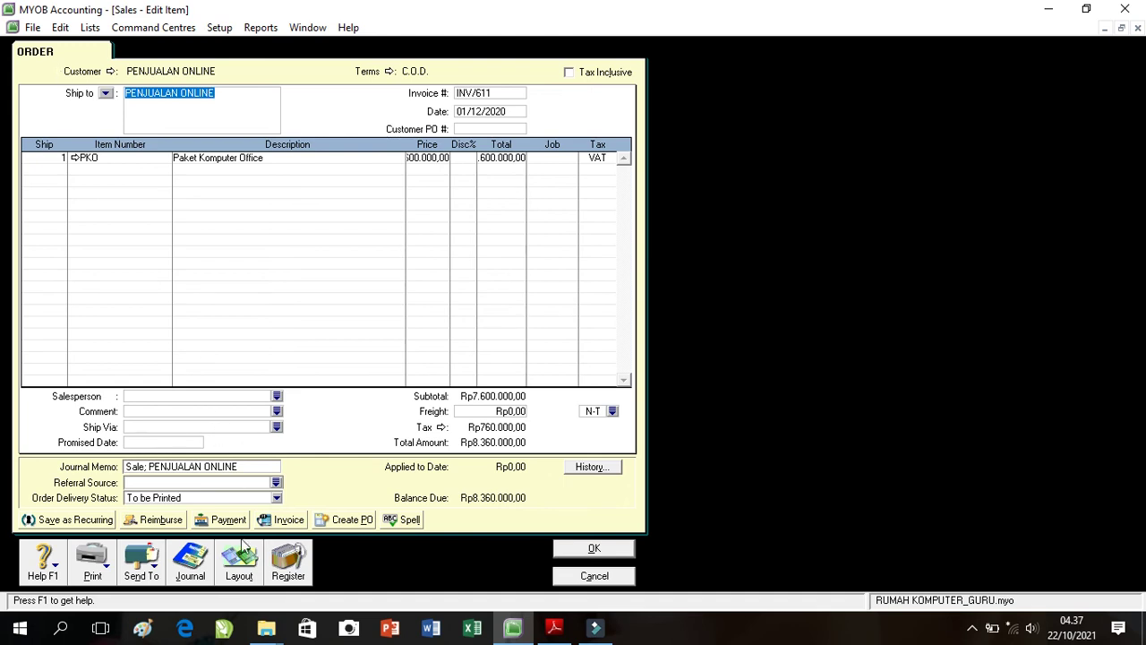
click(587, 548)
click(699, 334)
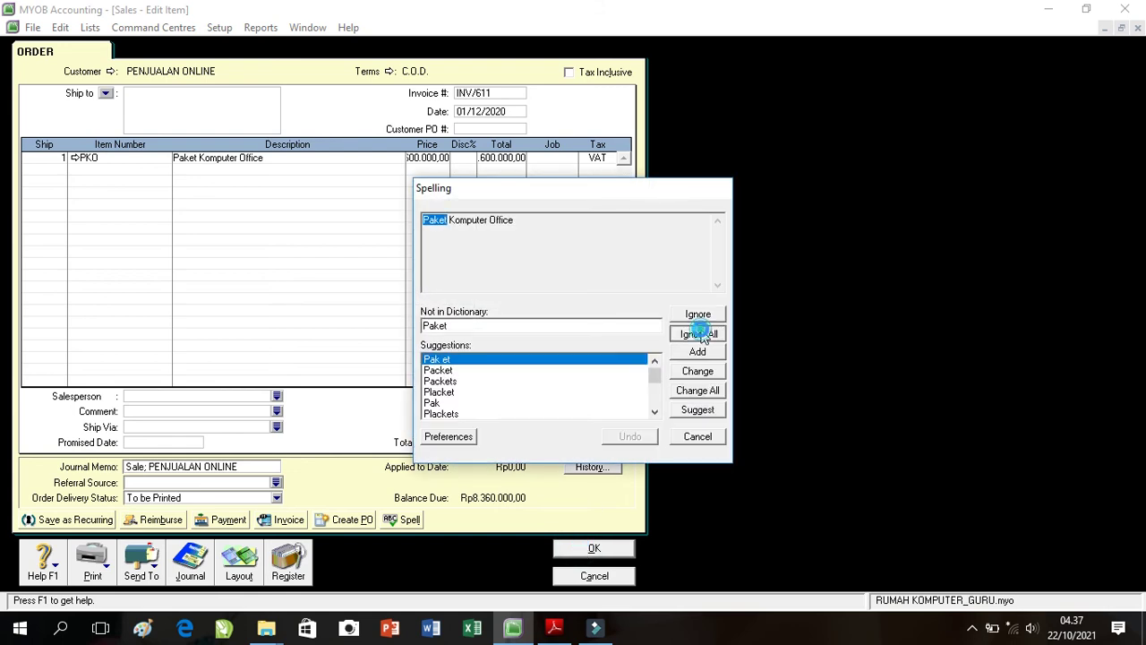
click(699, 335)
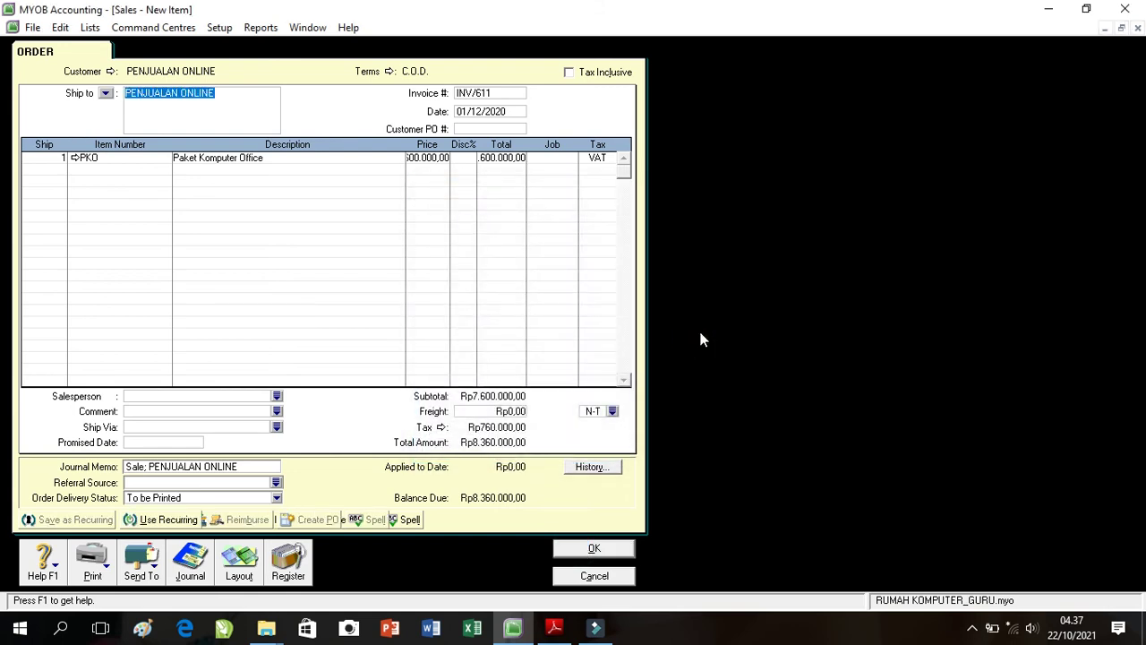
click(594, 576)
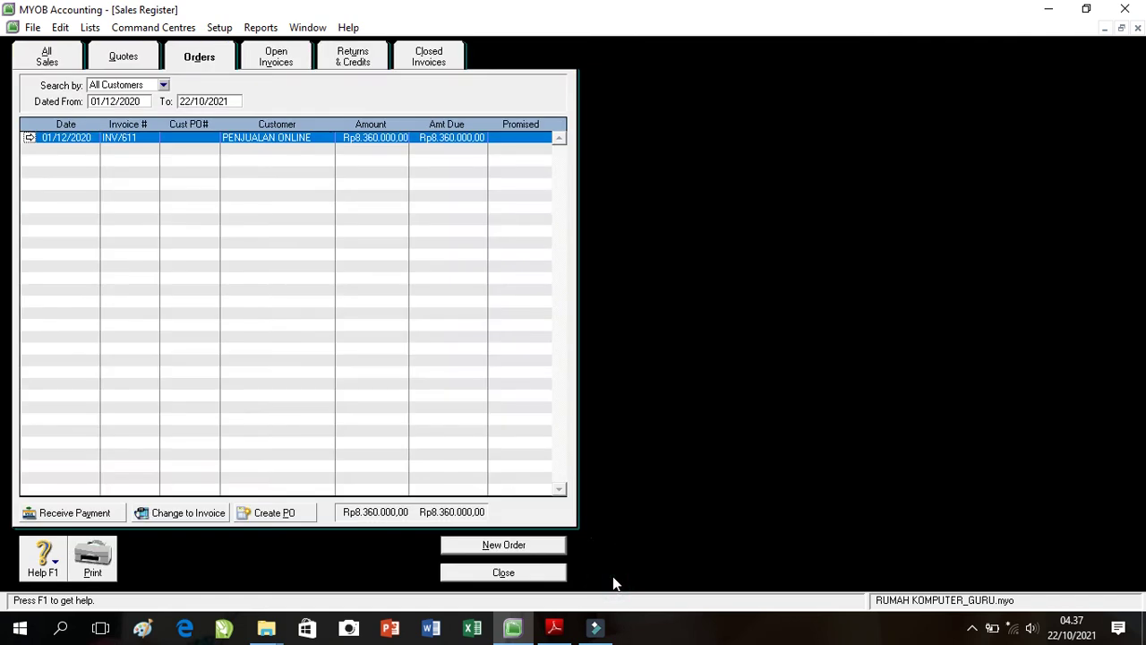
Step: Convert order INV/611 to an invoice and add the recipient's name and city below PENJUALAN ONLINE in the shipping address
click(184, 514)
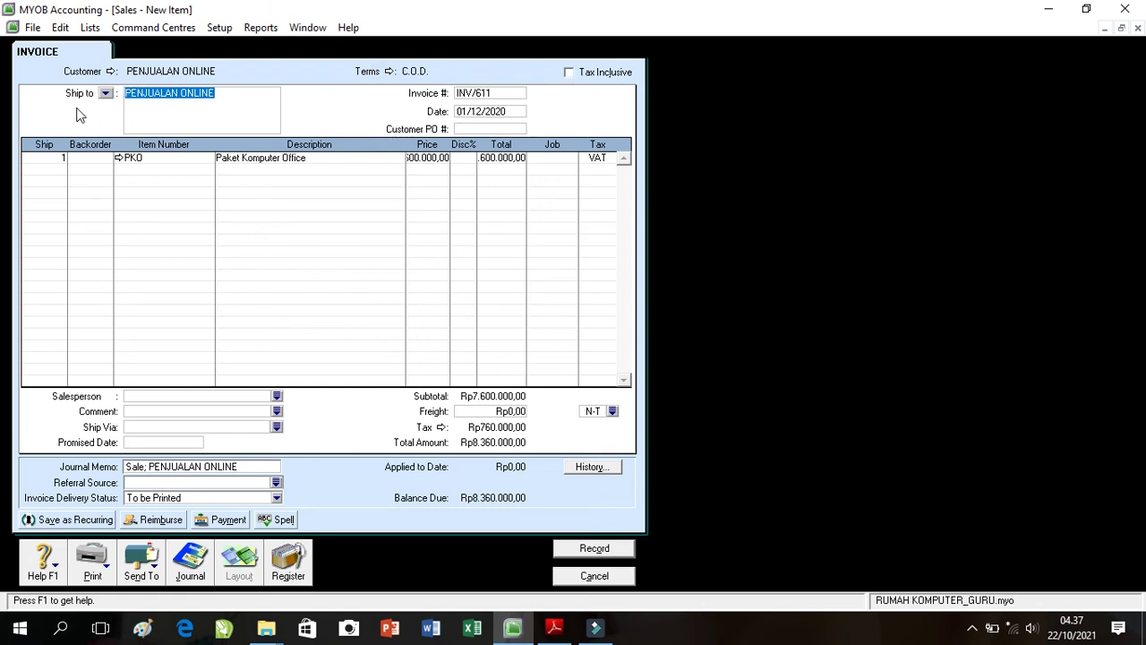
click(233, 95)
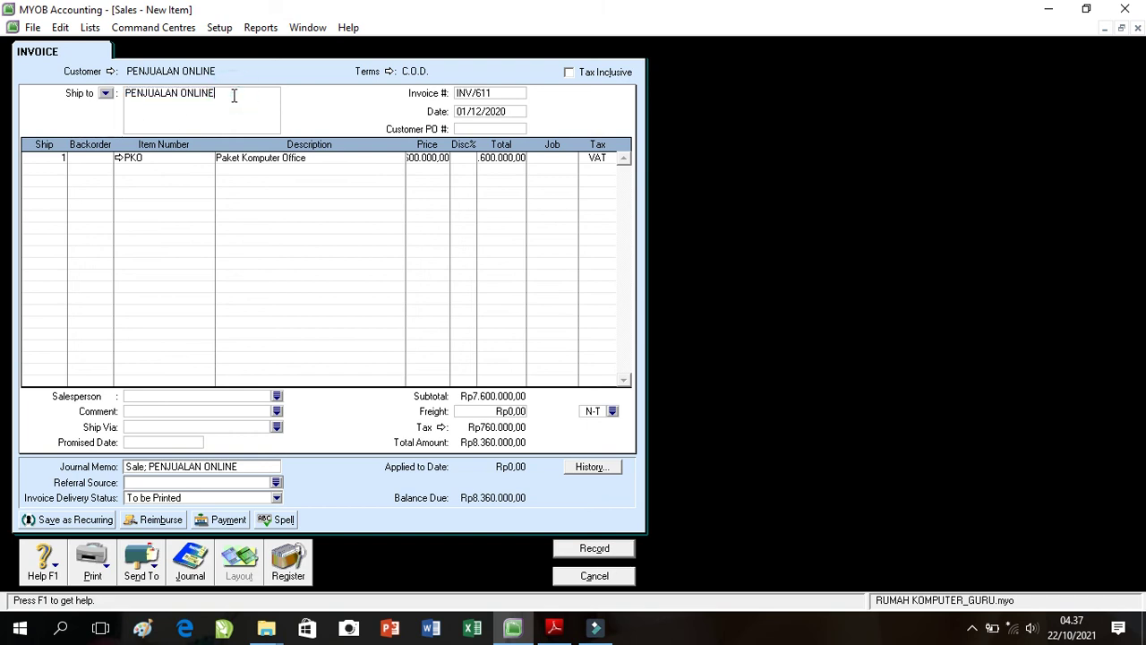
key(Return)
text(Tn Heri - Salatiga)
Step: Set the date of invoice INV/611 to 02/12/2020
click(480, 112)
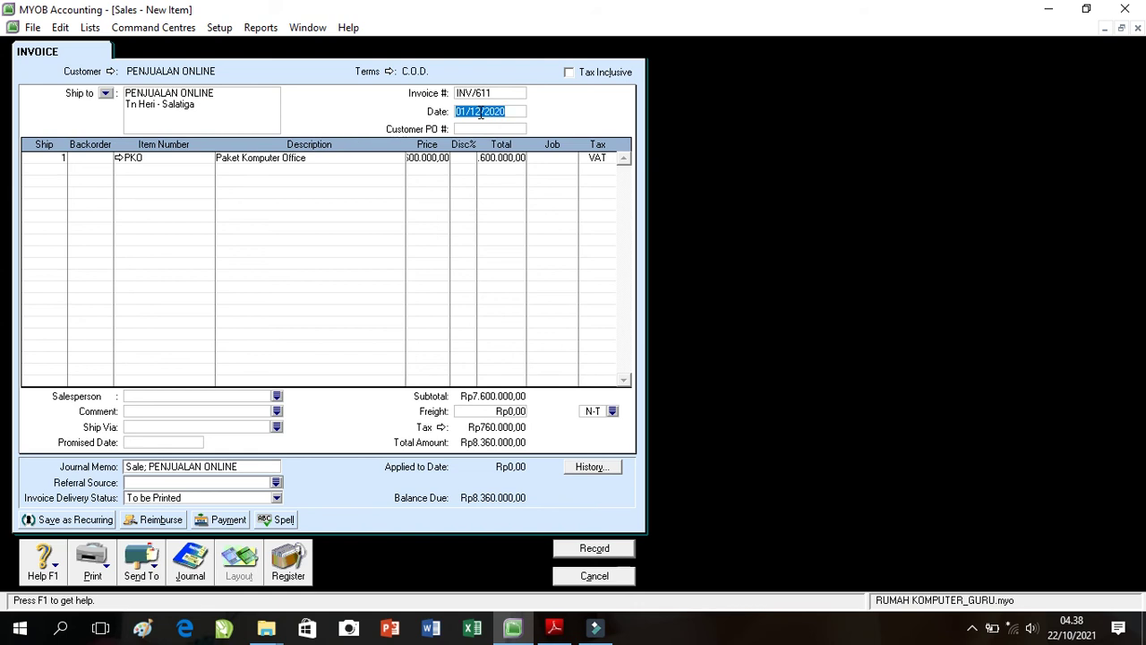
text(2)
key(Tab)
Step: Check the PKO line's price and review the transaction recap of invoice INV/611
click(428, 159)
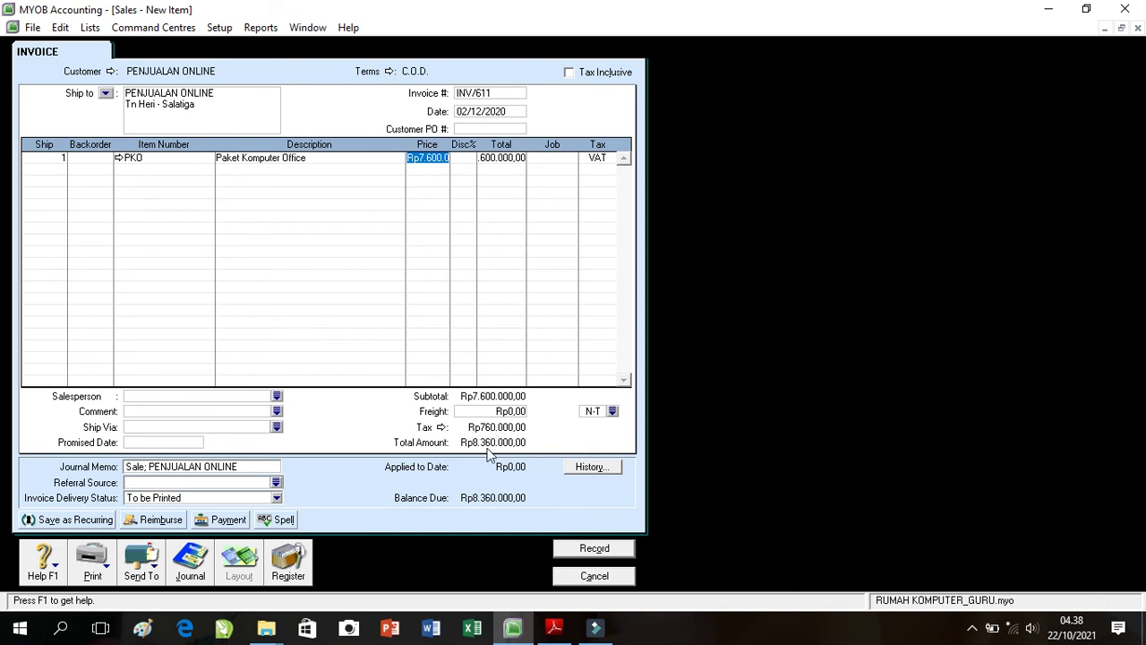
click(543, 444)
key(ctrl+r)
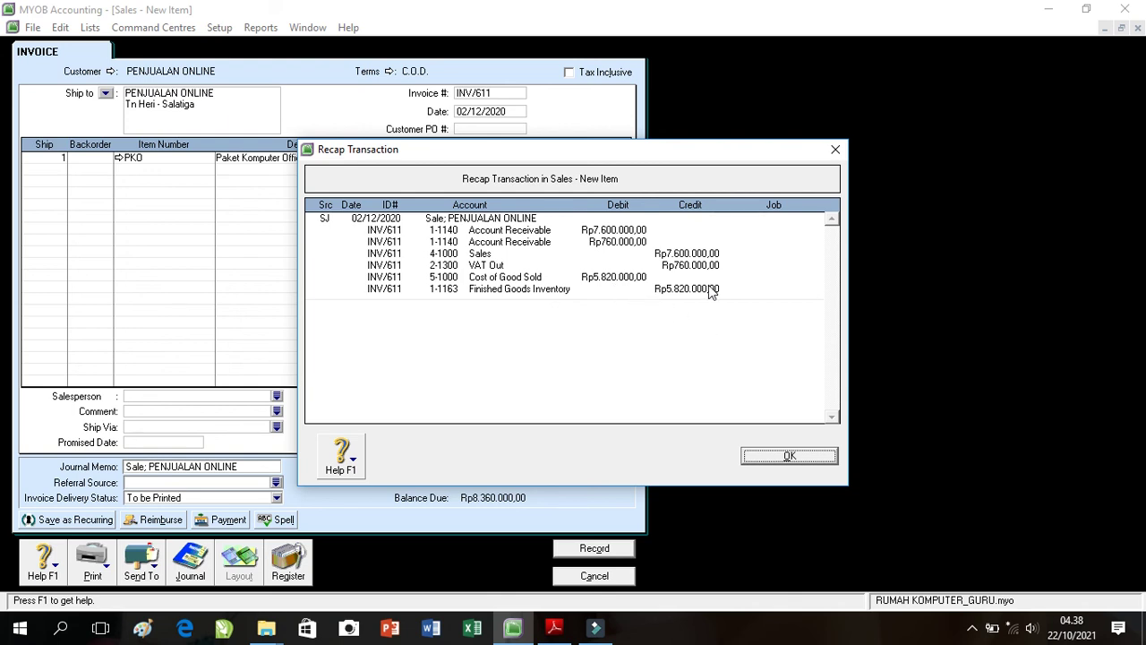
Step: Record invoice INV/611, ignoring all spelling suggestions and accepting the pre-dated sale, and return to the orders list
click(765, 456)
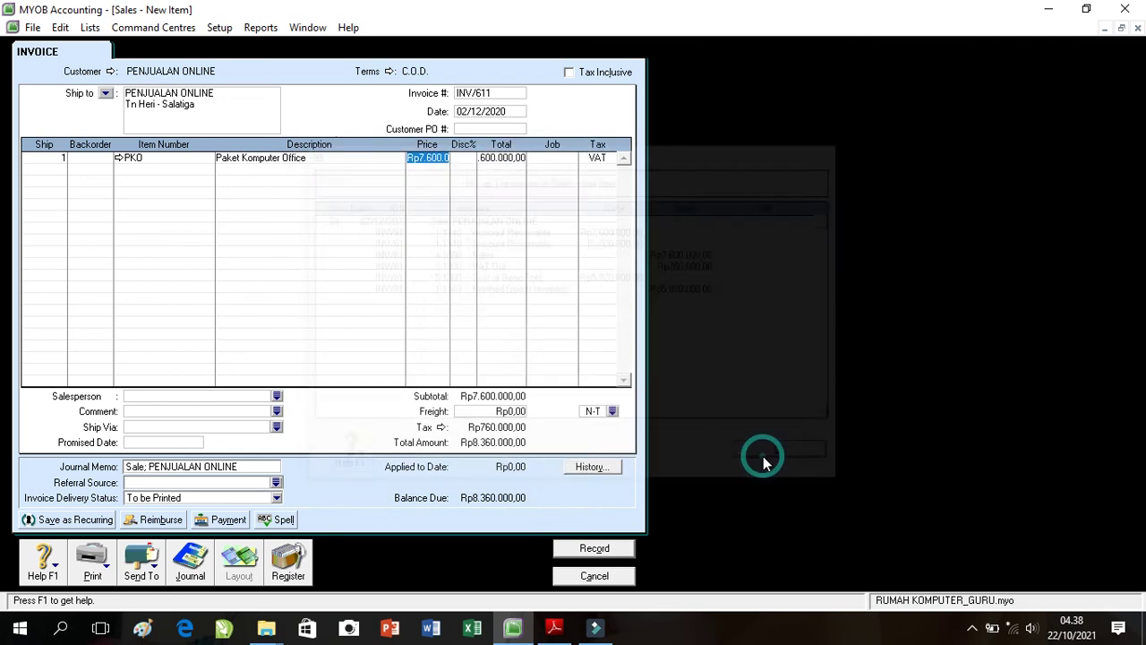
click(584, 550)
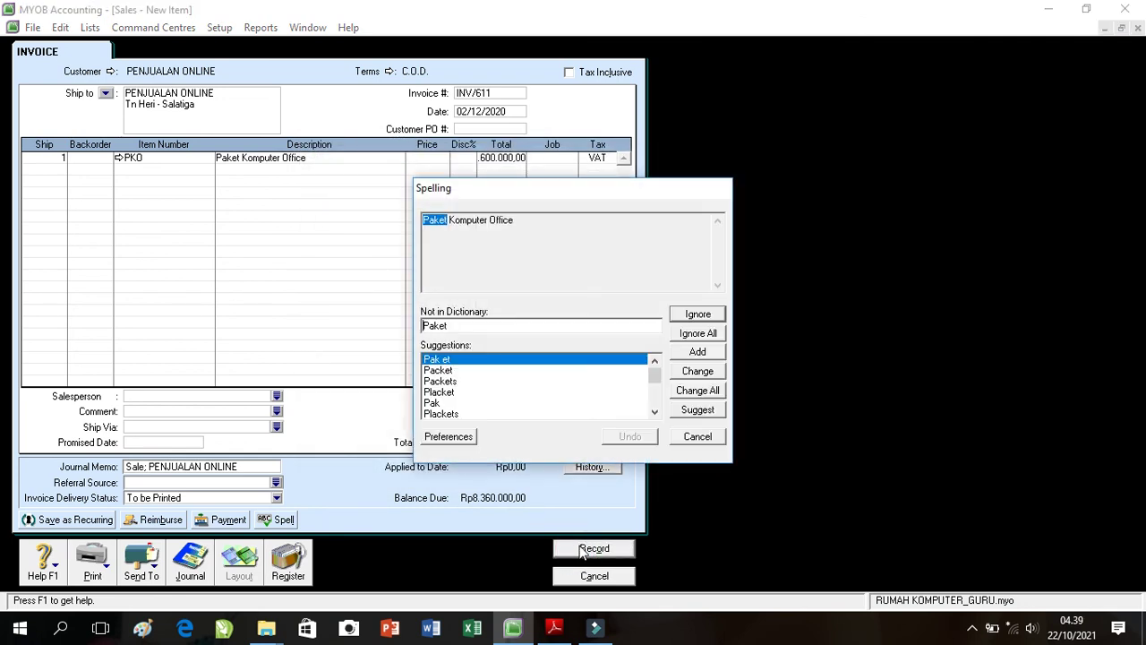
click(695, 333)
click(682, 334)
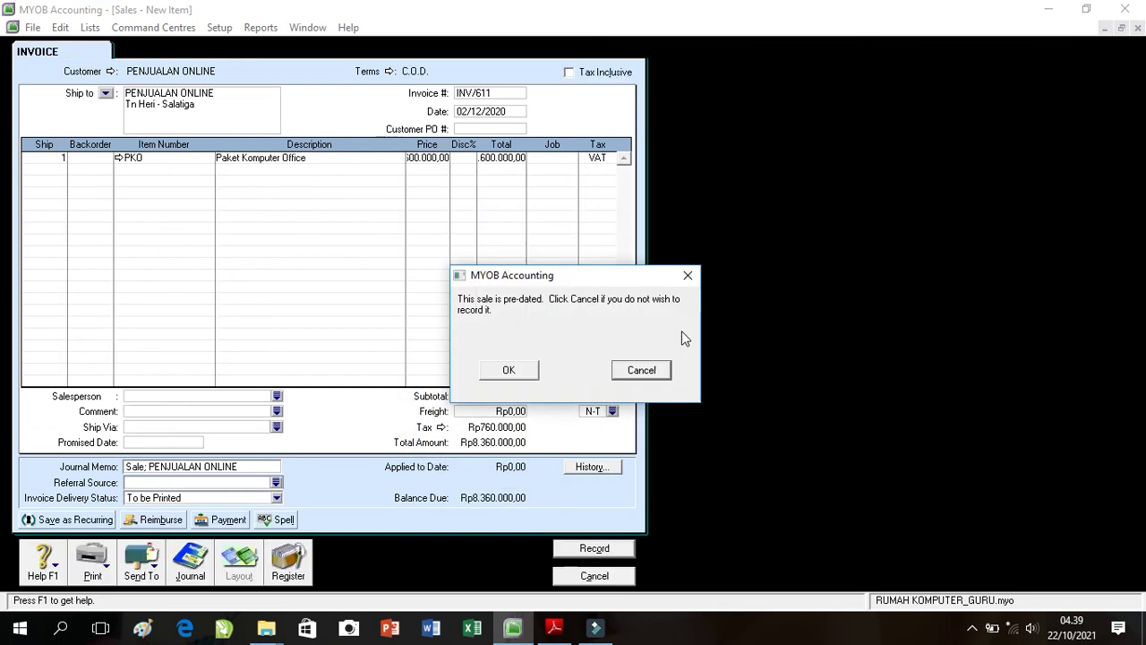
click(510, 369)
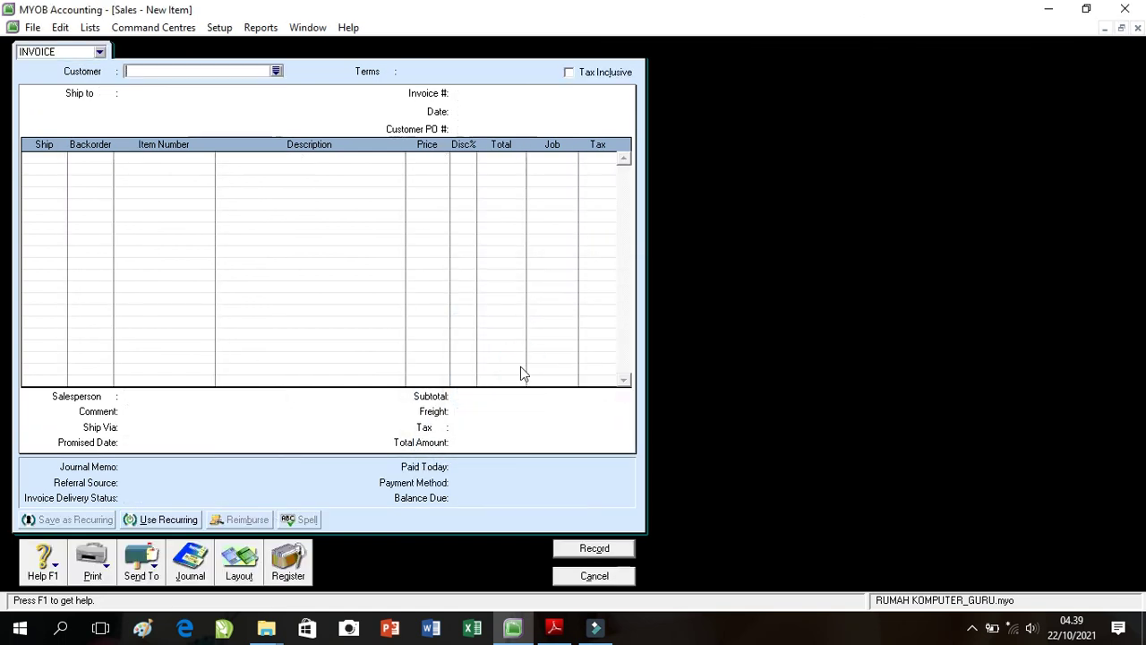
click(595, 576)
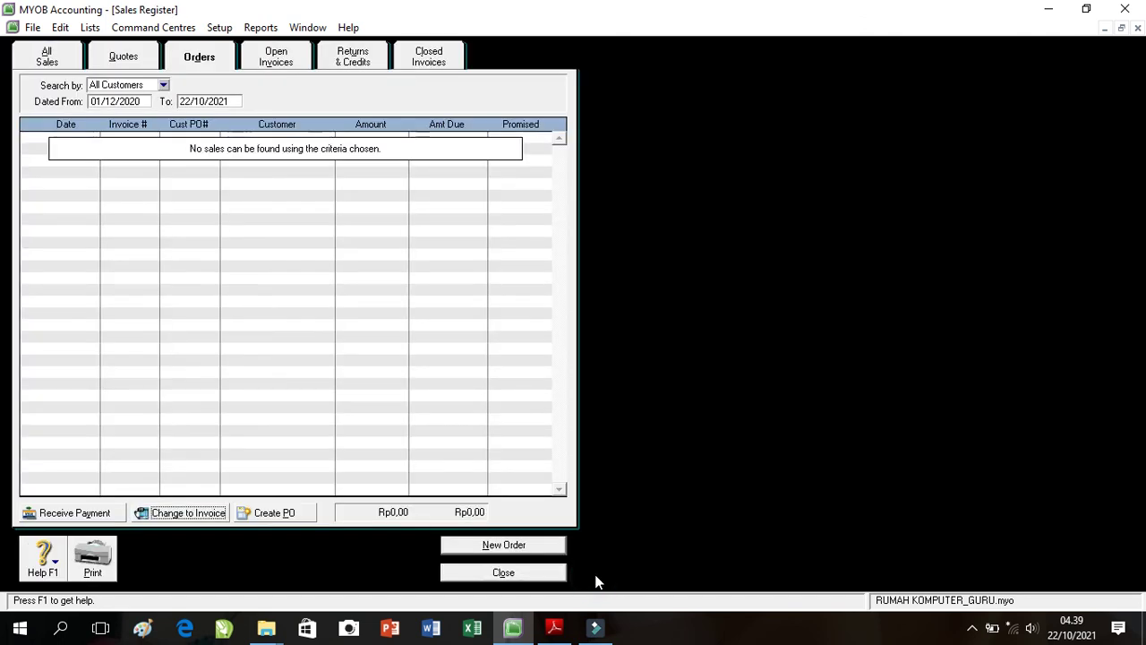
Step: Consult the J&T cash voucher in the PDF and start a non-tax-inclusive Spend Money entry in MYOB from account 1-1130 Cash On Hand
click(555, 628)
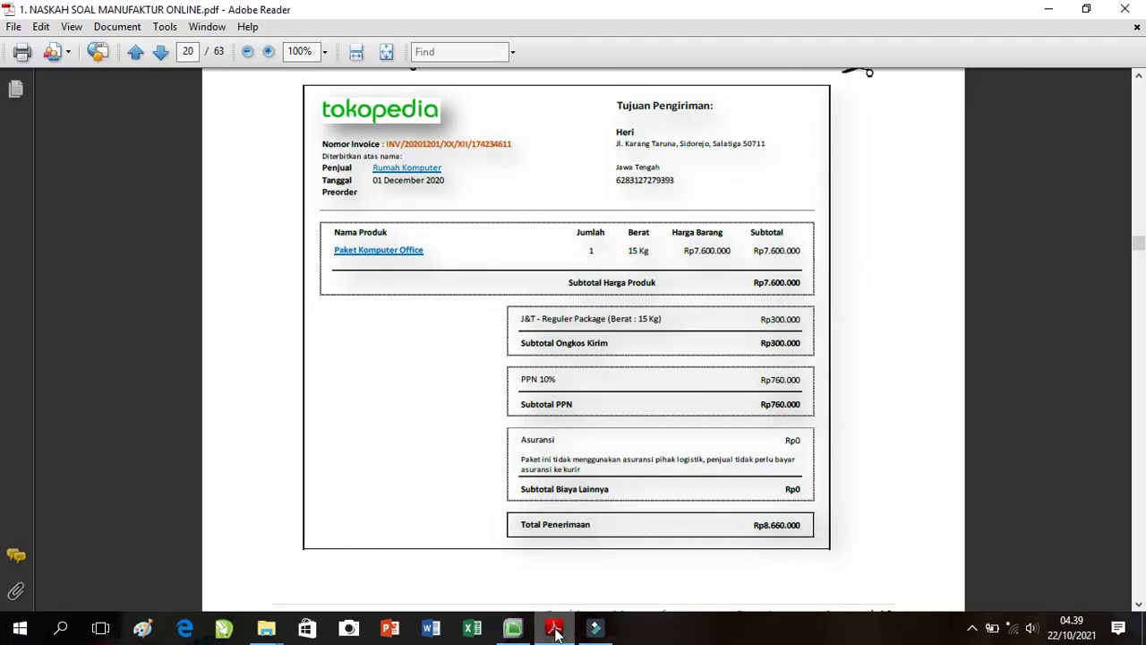
scroll(907, 332, up, 10)
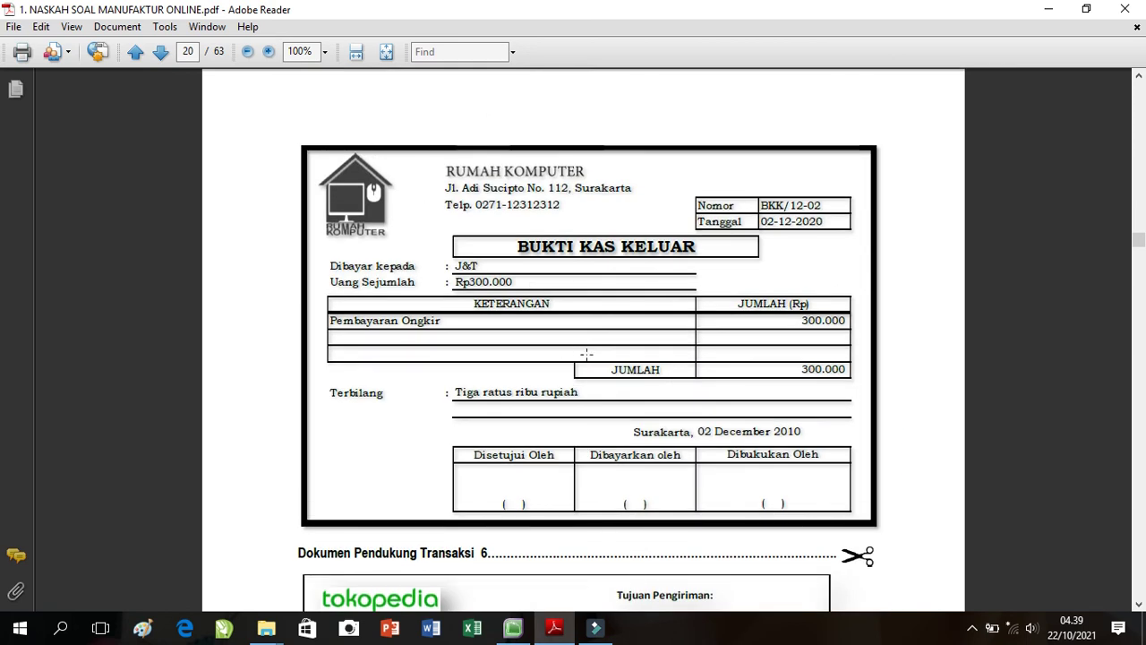
click(507, 633)
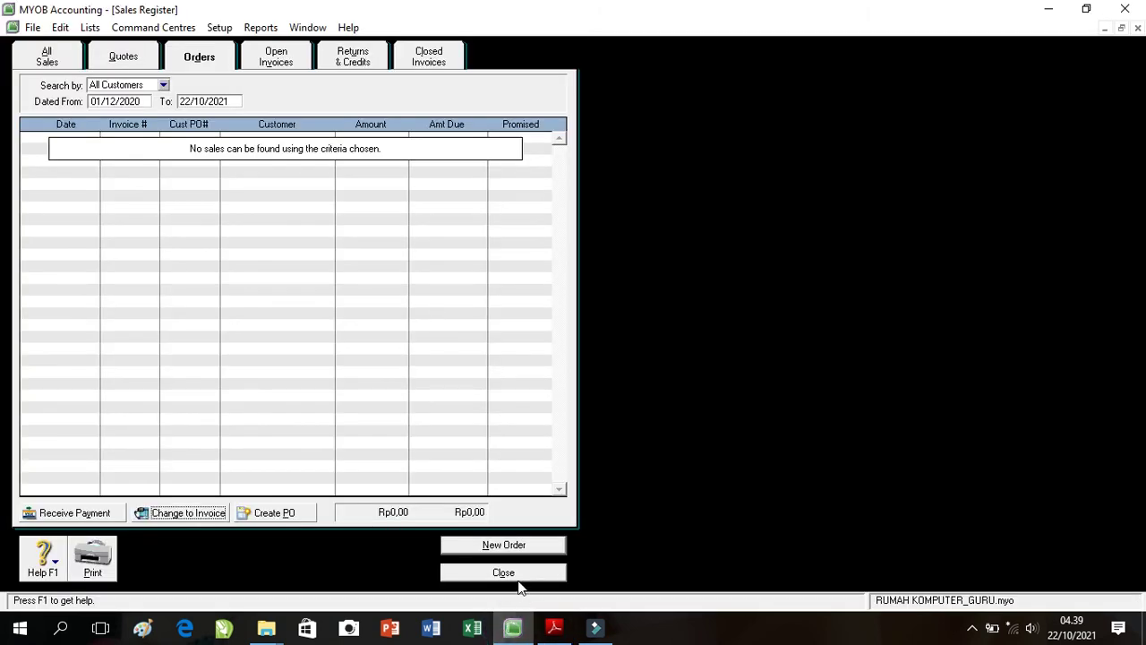
click(503, 572)
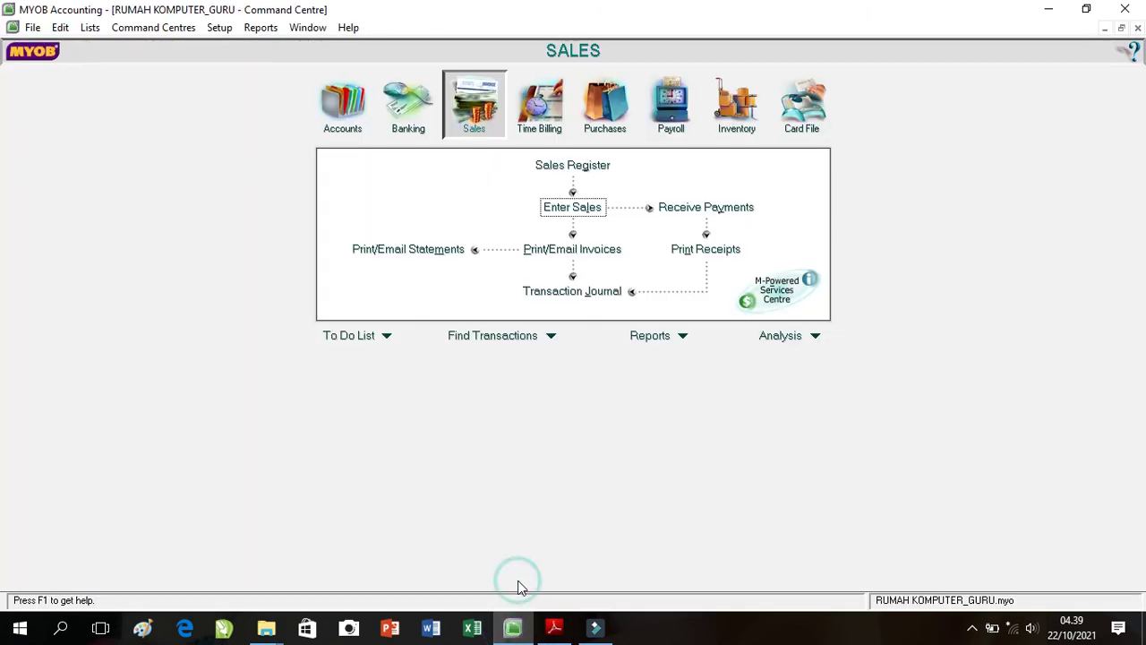
click(408, 109)
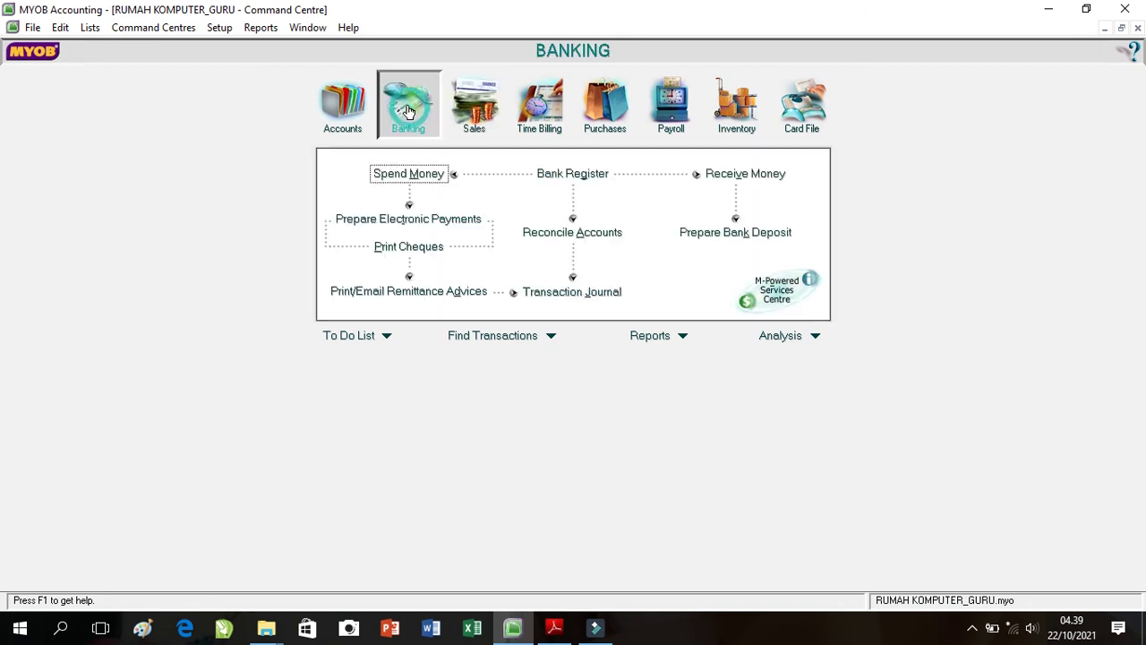
click(426, 179)
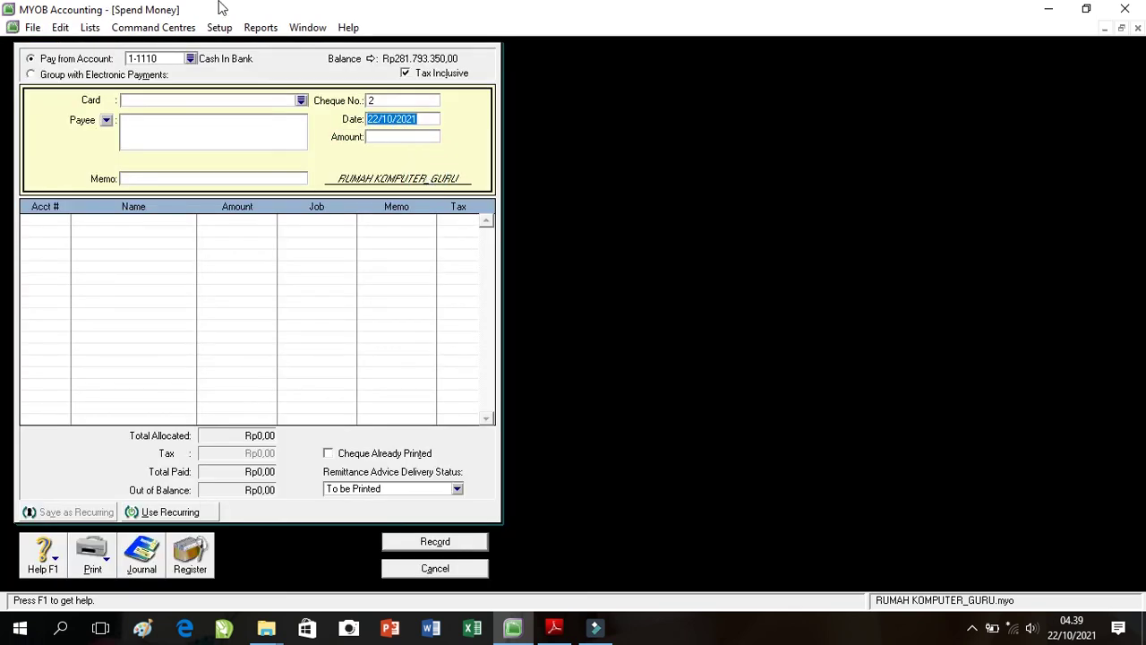
click(190, 59)
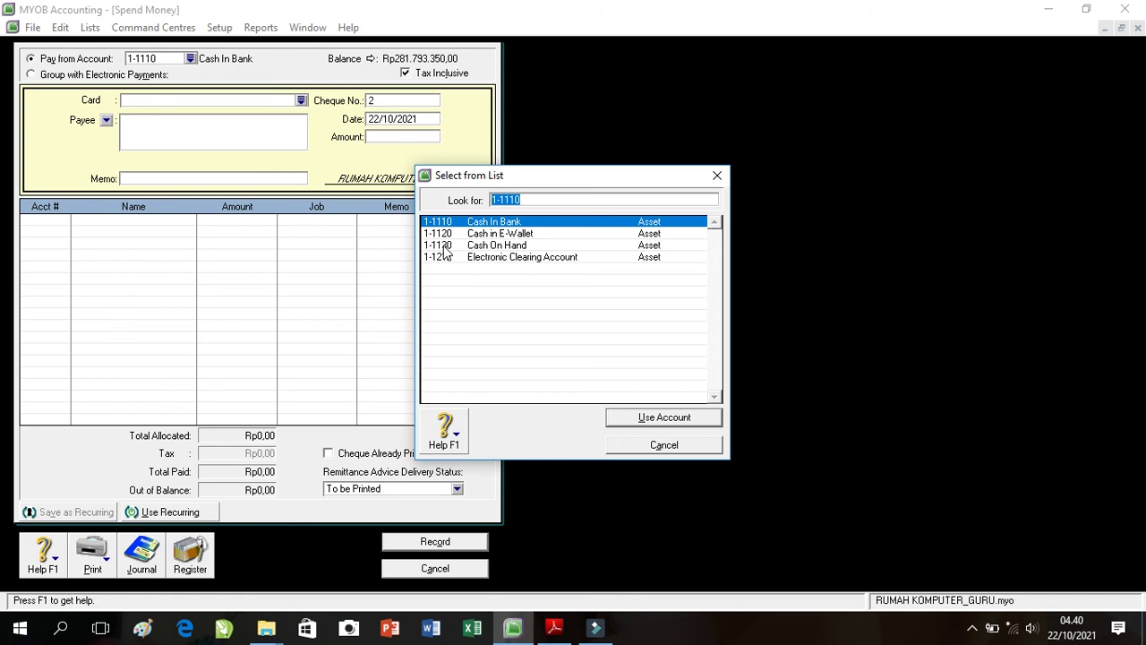
double_click(488, 244)
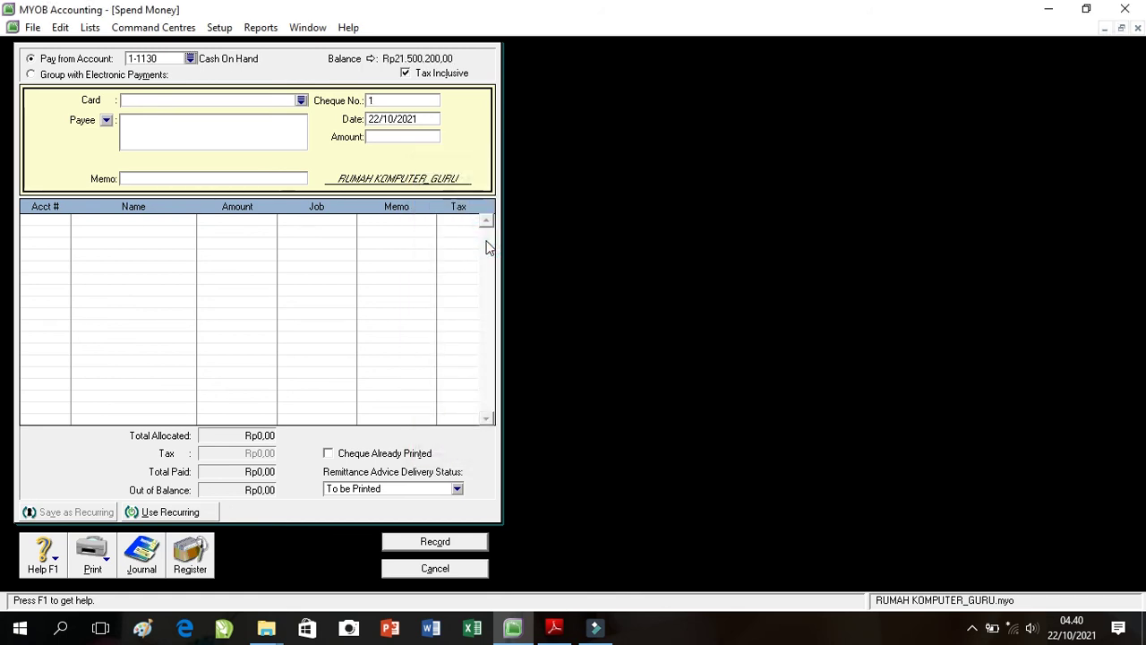
click(410, 76)
Step: Set the payment's cheque number to BKK/12-2, the date to 02/12/2020 and the amount to Rp300.000
click(401, 101)
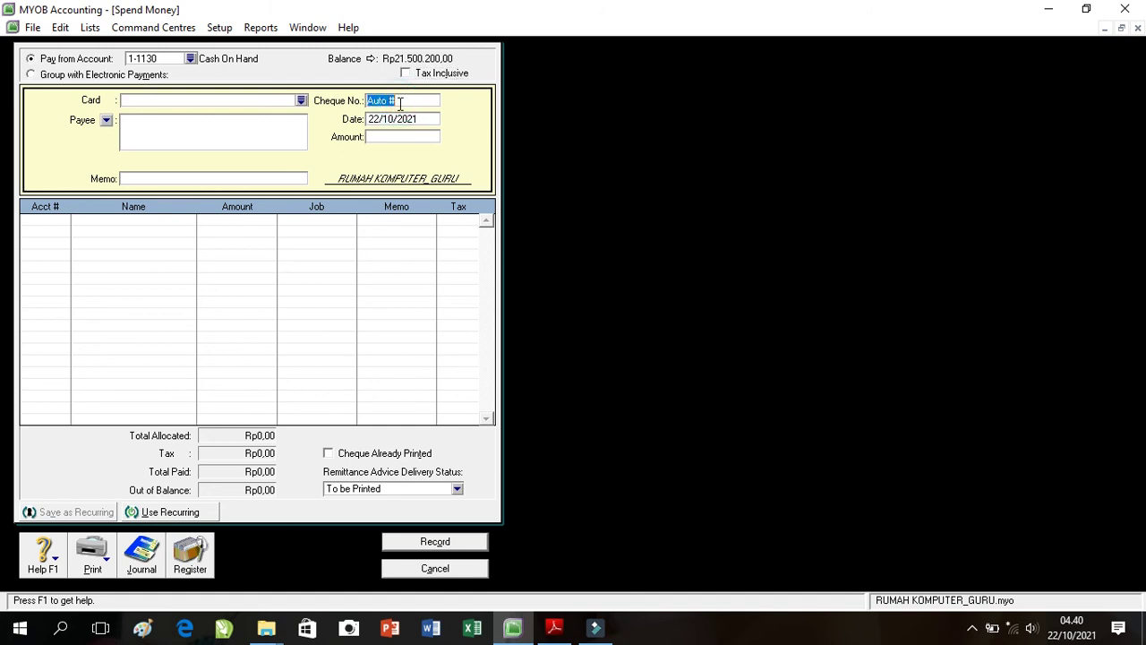
text(BKK1)
key(BackSpace)
text(/12-2)
key(Tab)
text(2/12/2020)
key(Tab)
text(300000)
key(Tab)
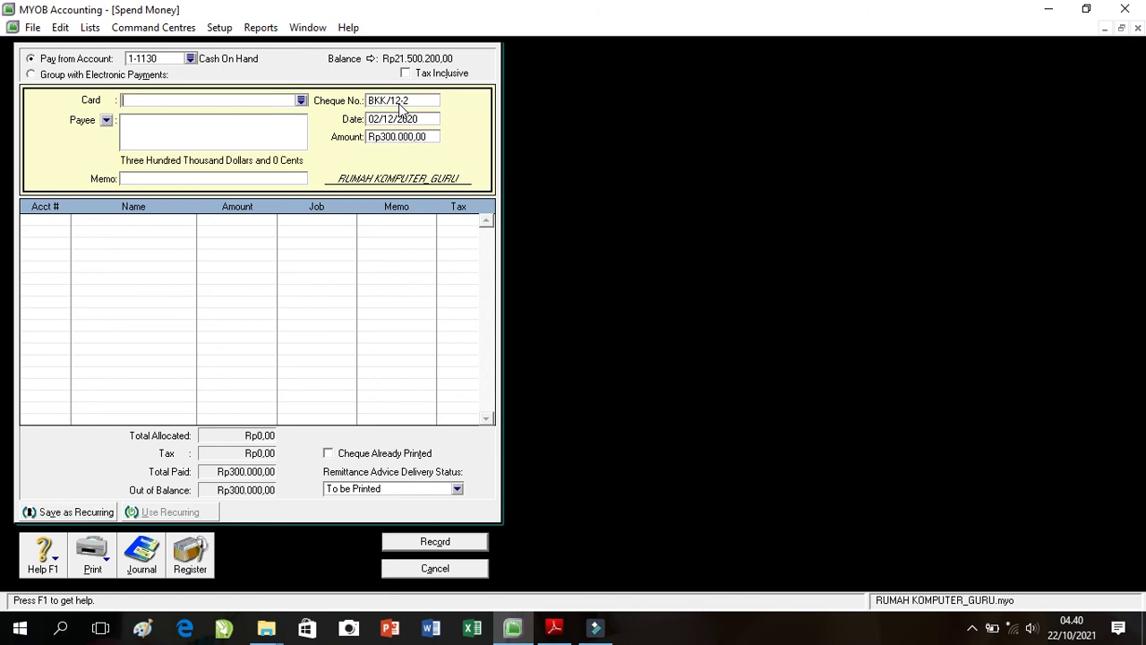
Step: Enter KURIR J&T as payee and the memo "Pembayaran ongkir ke" followed by the recipient's name and city
click(258, 125)
text(KURIR J&T)
click(229, 181)
text(Pembayaran)
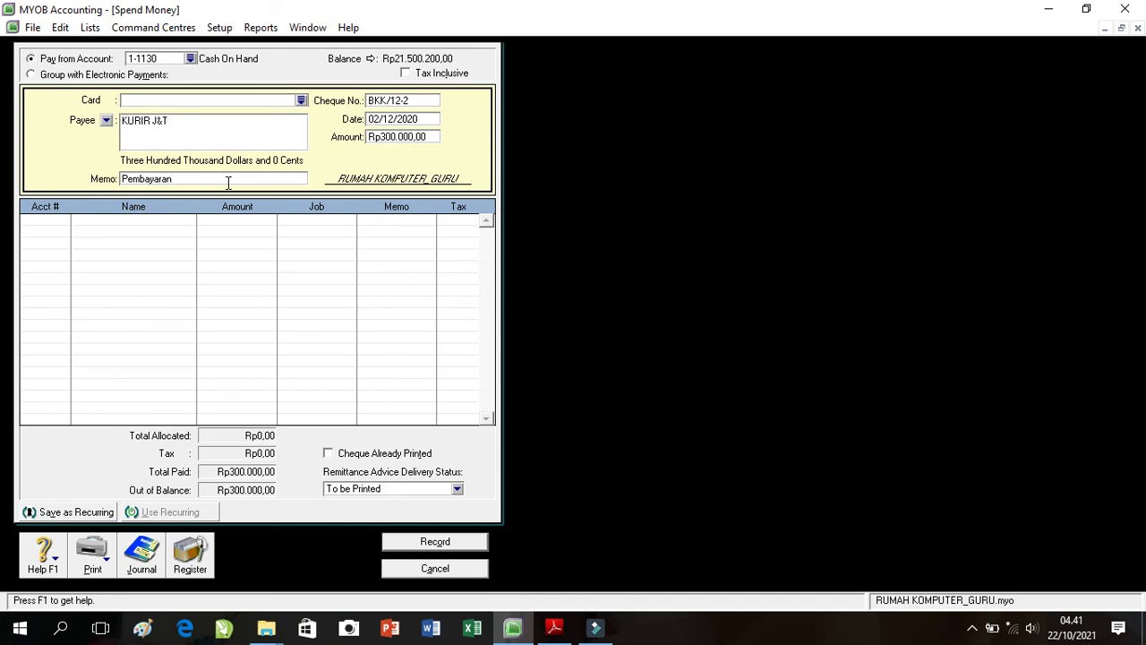
text( ongkir ke Tn Heri Salatiga)
Step: Allocate the Rp300.000 to account 5-2000 Freight Paid and review the transaction recap of payment BKK/12-2
click(38, 222)
click(66, 222)
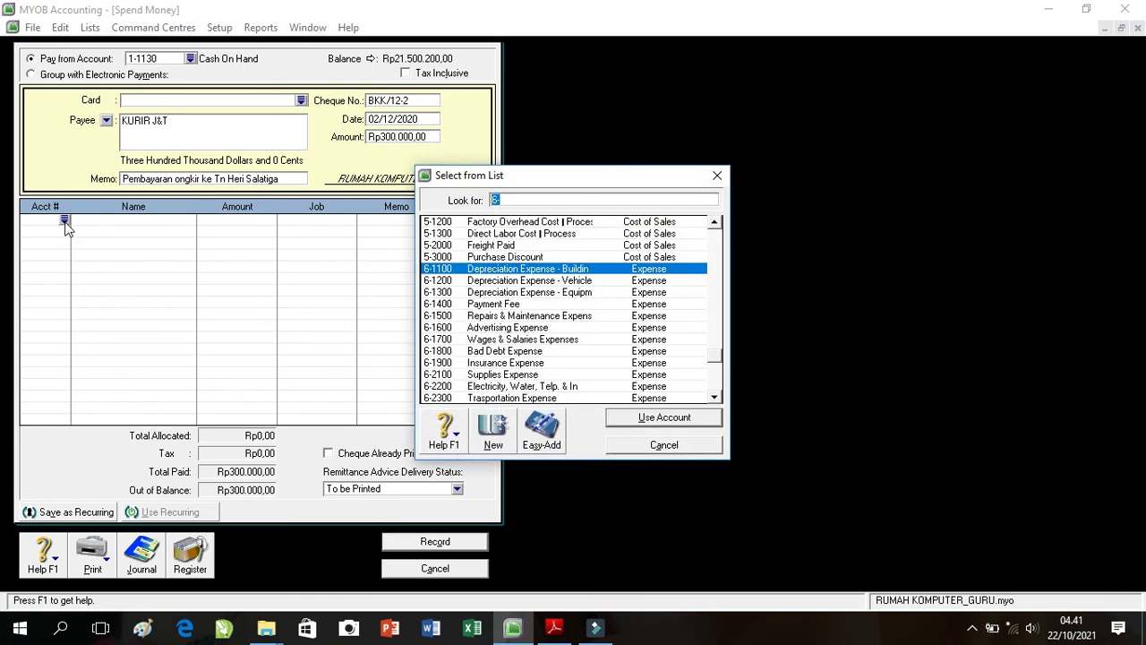
text(5)
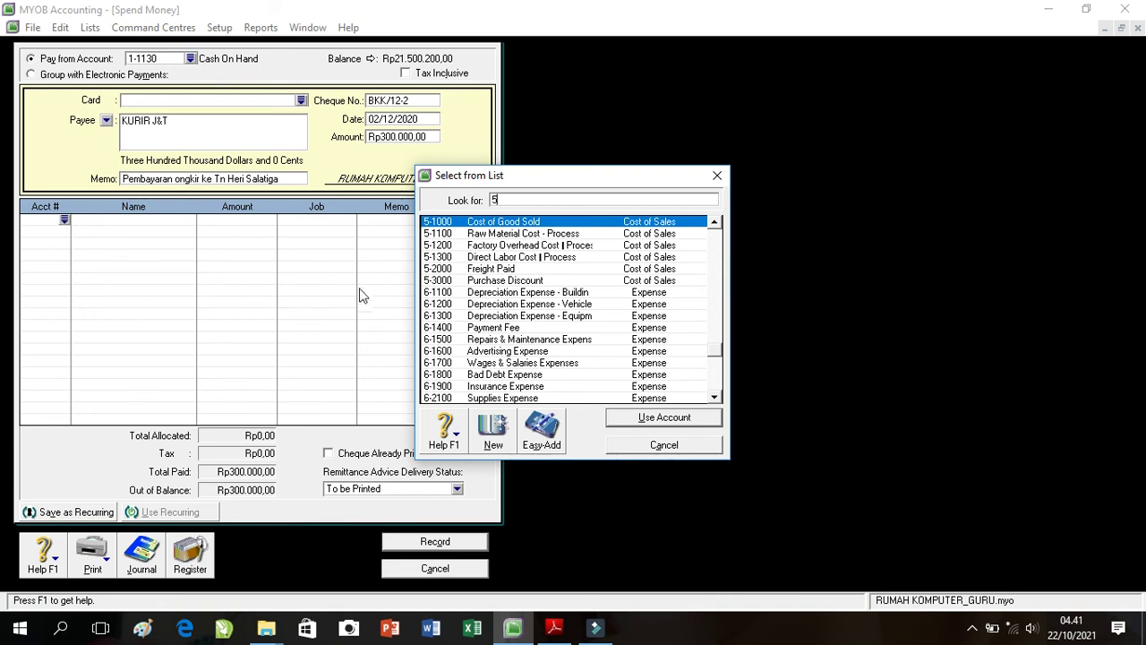
double_click(515, 270)
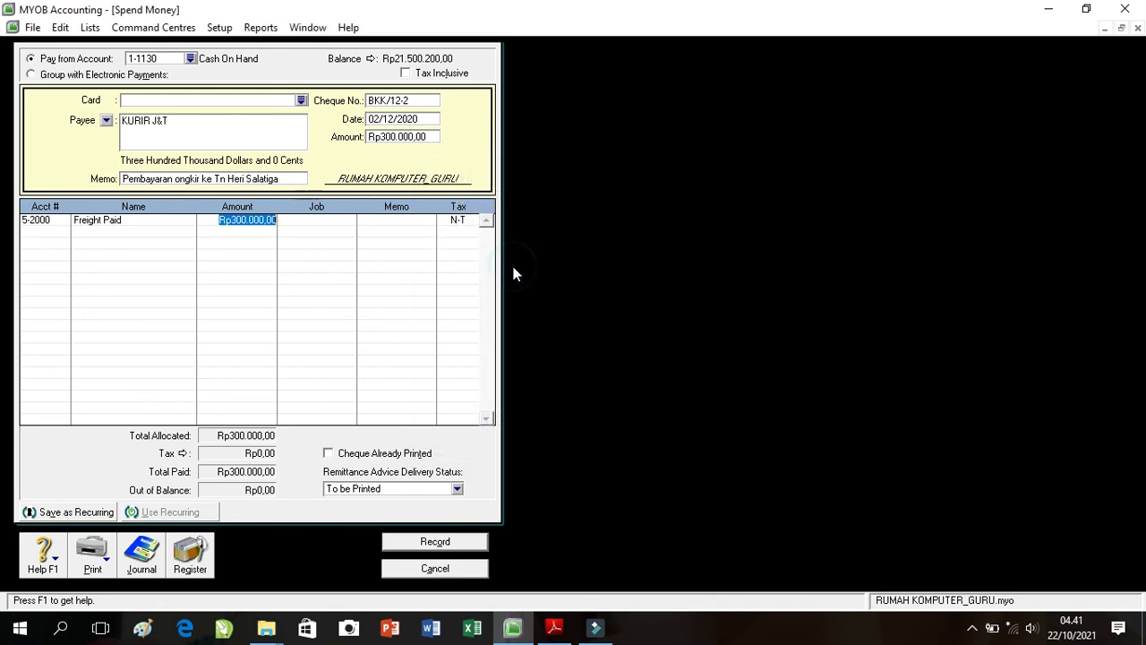
key(Return)
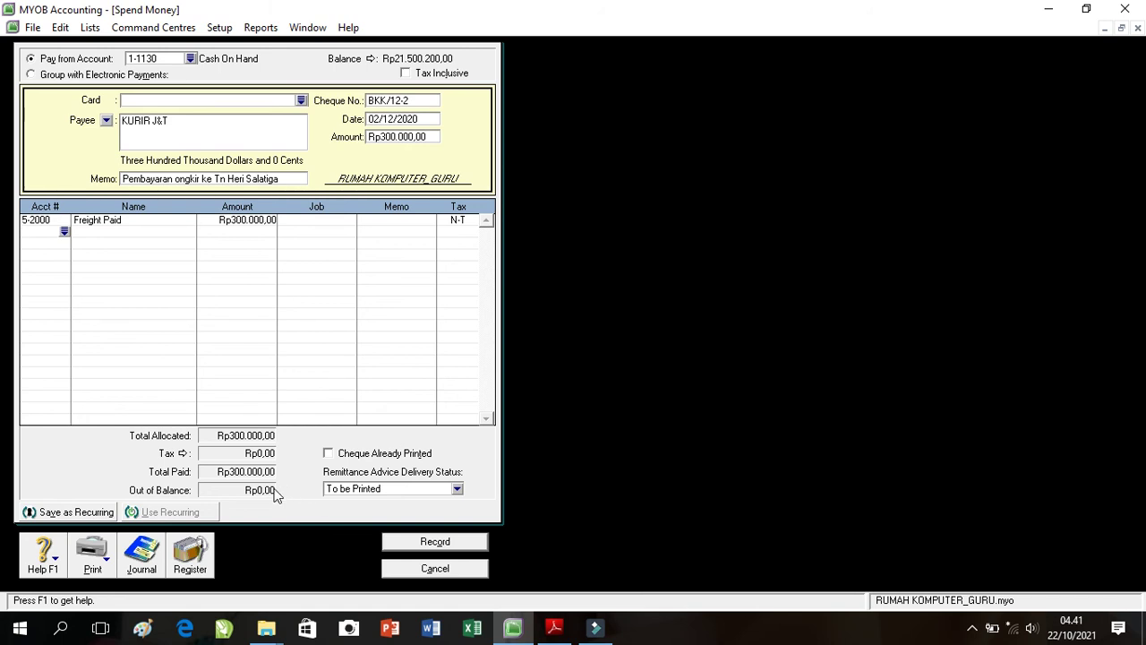
key(ctrl+r)
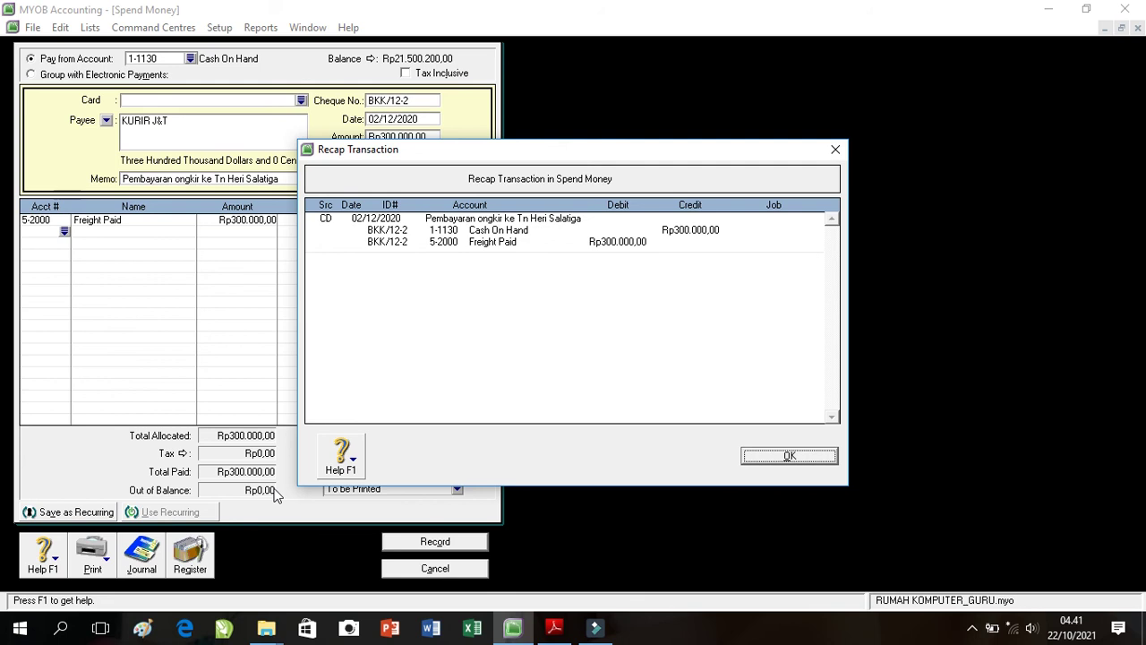
click(800, 459)
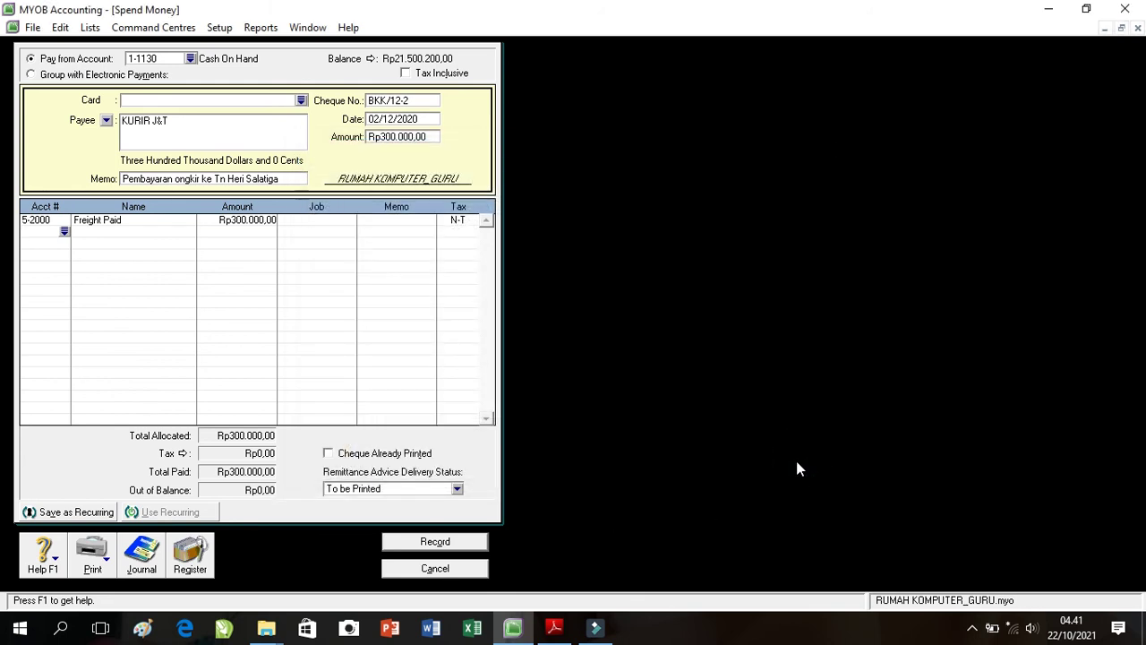